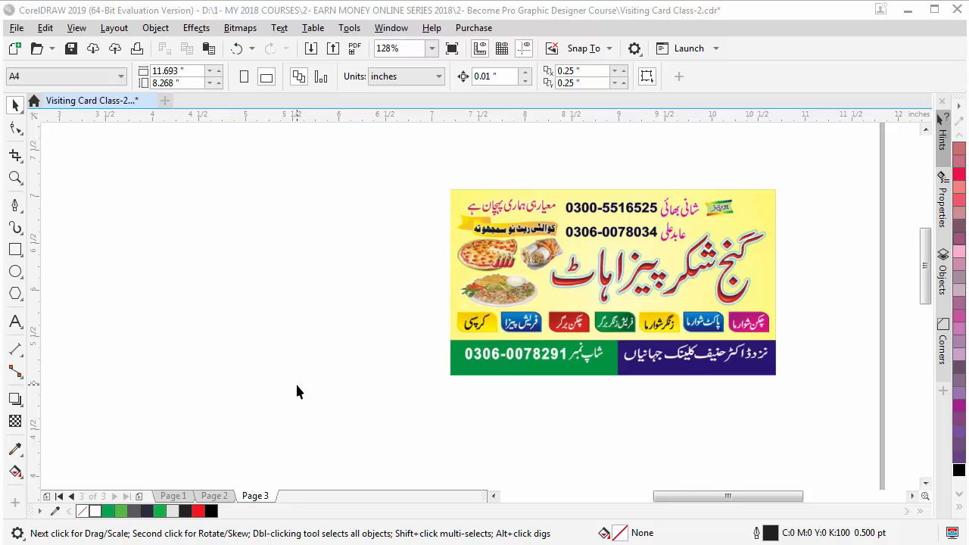
Bring the InPage document with the card's Urdu text lines and shop number to the front
key("alt+Tab")
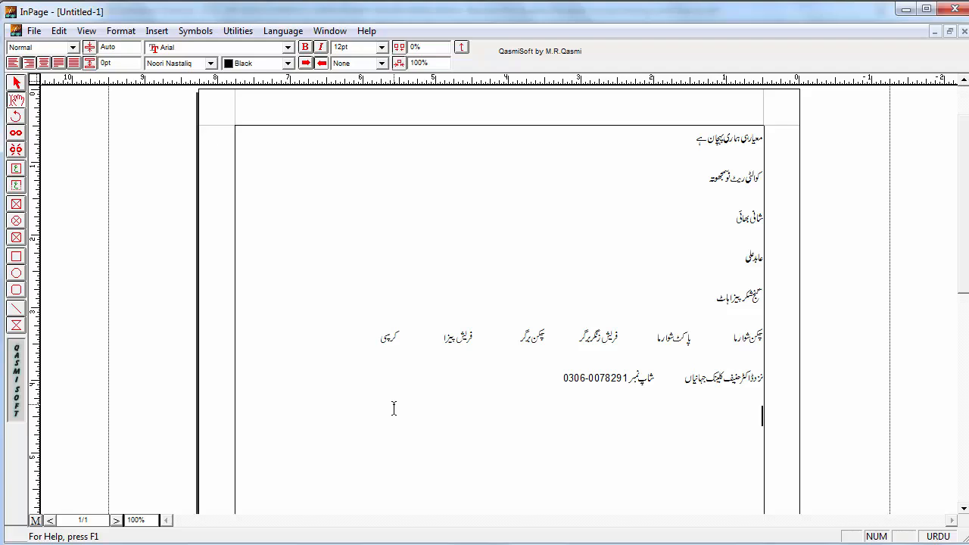
Create a new blank InPage document, Untitled-2, viewed at 200% zoom
left_click(34, 31)
left_click(53, 48)
left_click(605, 229)
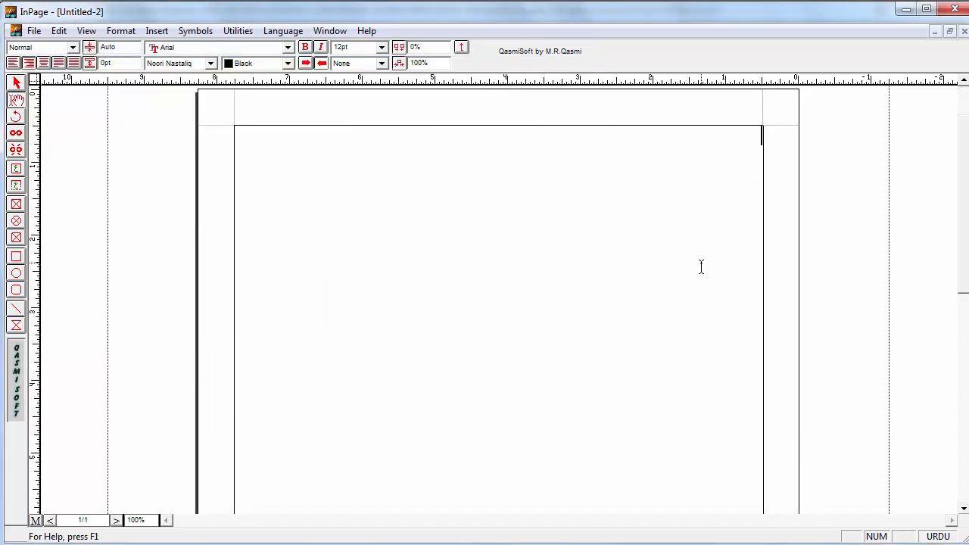
key("ctrl+2")
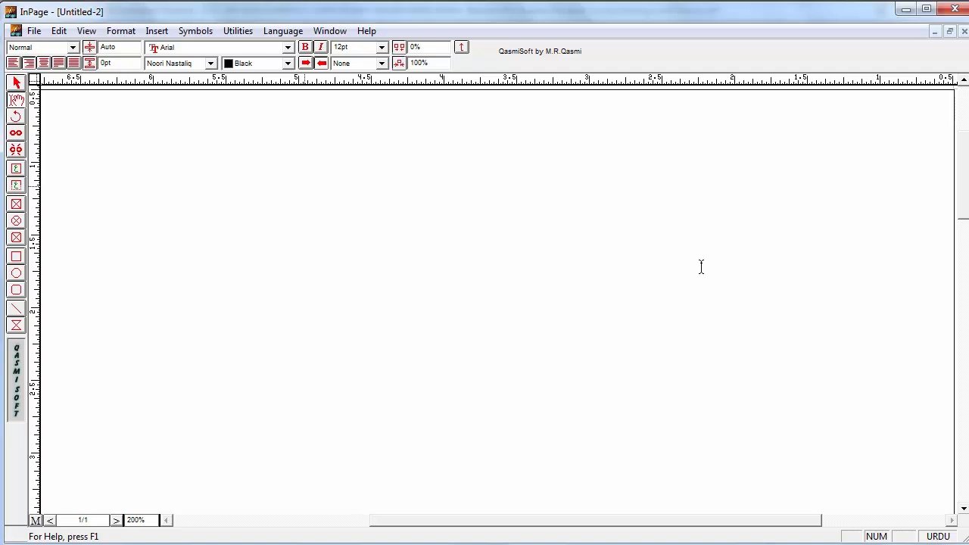
Try out the Urdu letters ا, ب, ٓ and پت, then erase them with Backspace
type("ا")
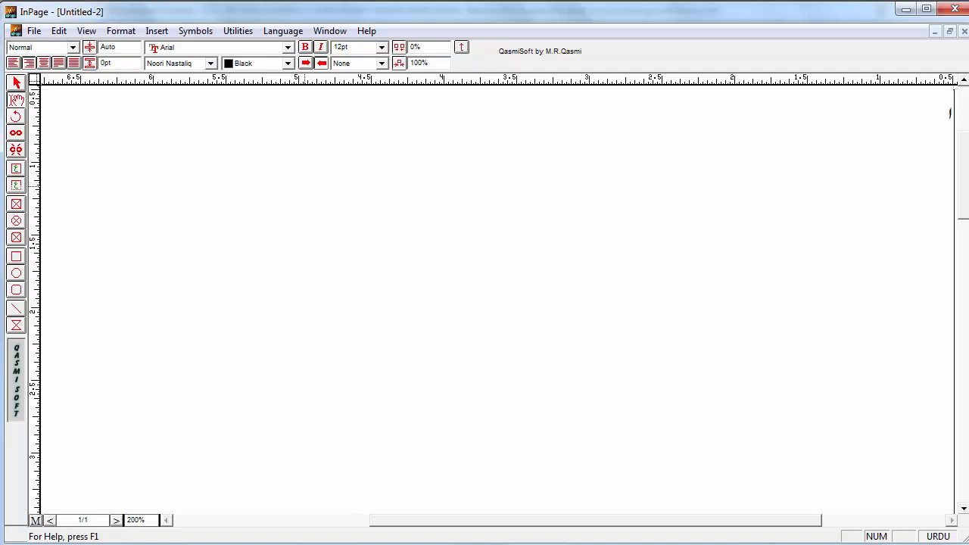
key("Tab")
type("ب")
key("BackSpace")
key("BackSpace")
type("ٓ")
key("BackSpace")
key("BackSpace")
type("ب    پت")
key("BackSpace")
key("BackSpace")
key("BackSpace")
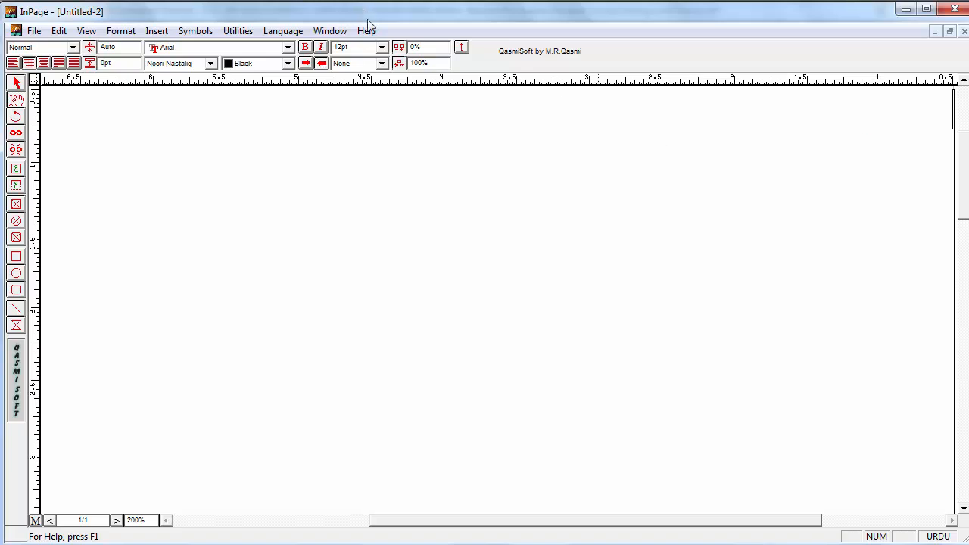
Bring up Keyboard Preferences and keep the Phonetic keyboard layout selected
left_click(58, 31)
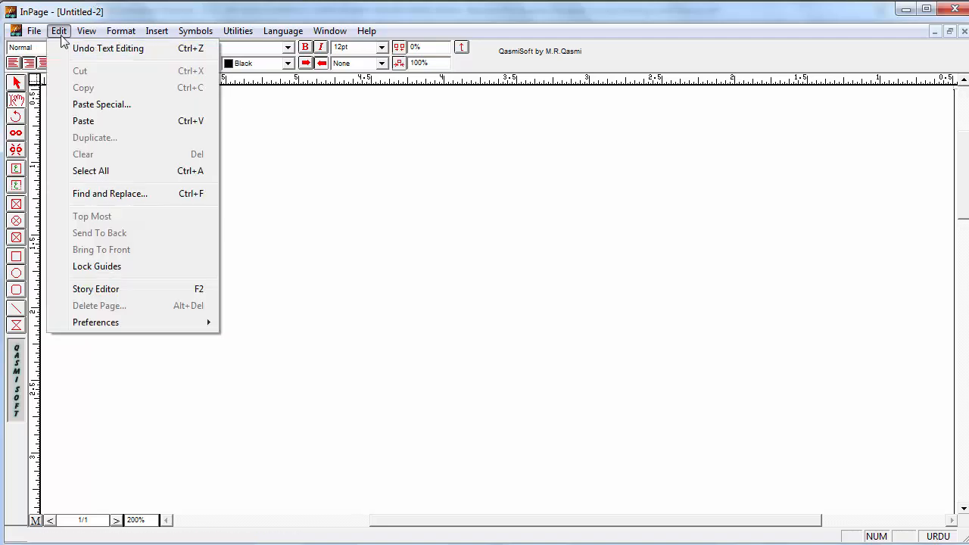
mouse_move(91, 325)
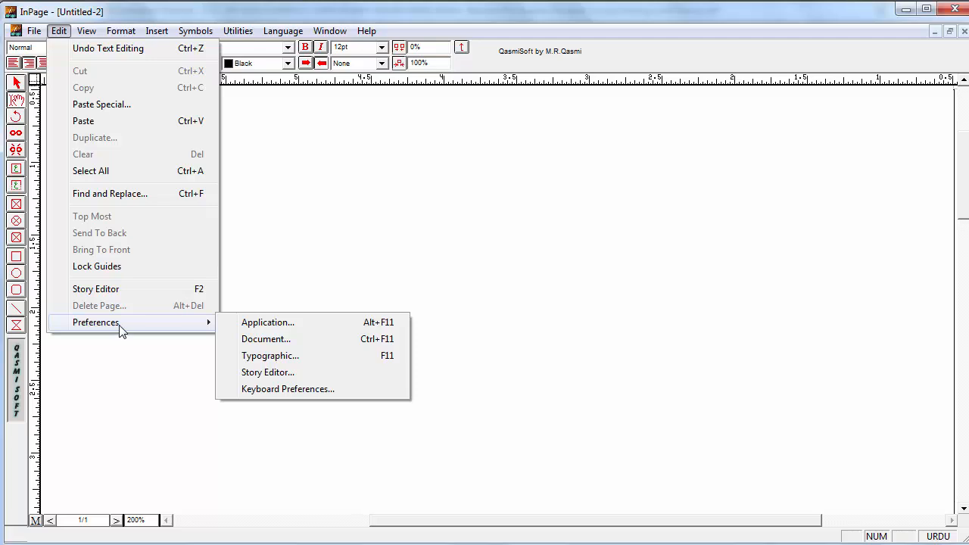
left_click(288, 391)
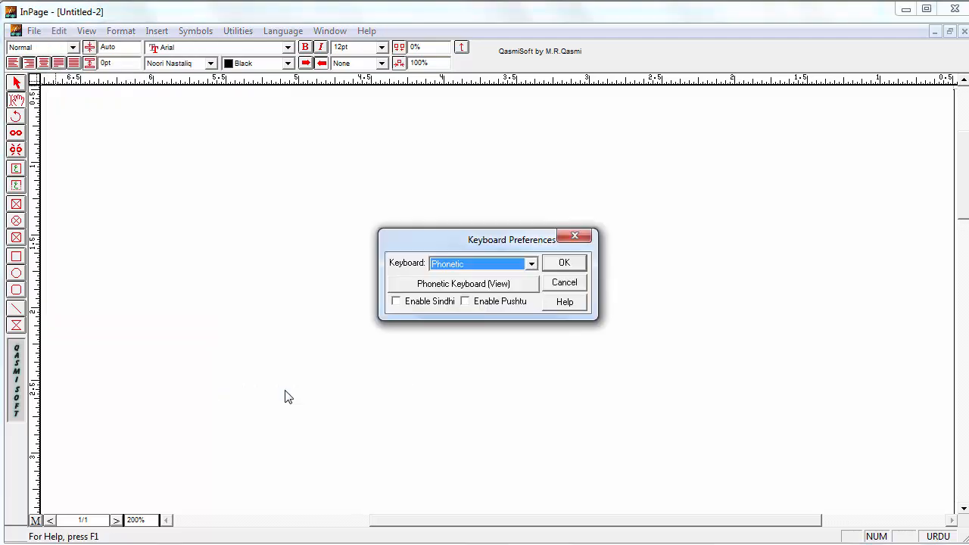
left_click(485, 265)
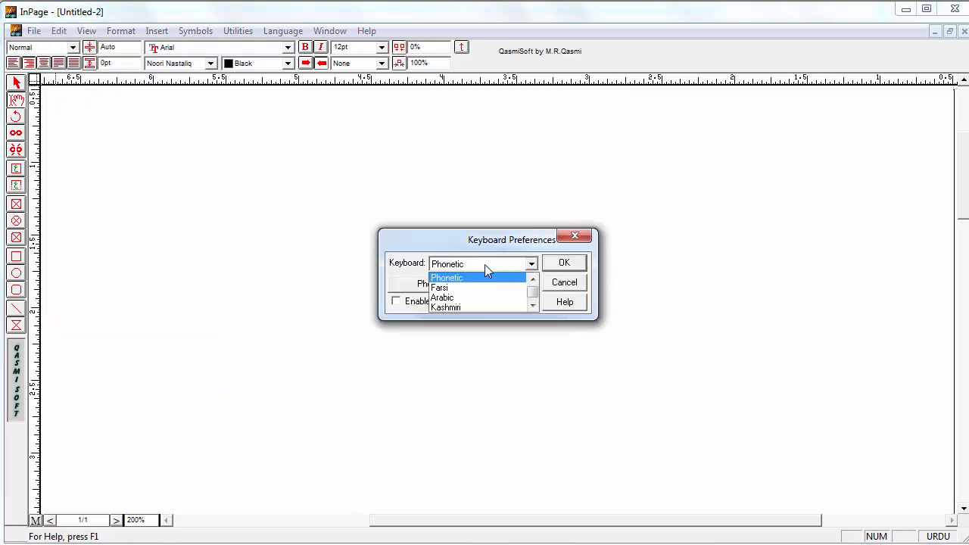
left_click(449, 278)
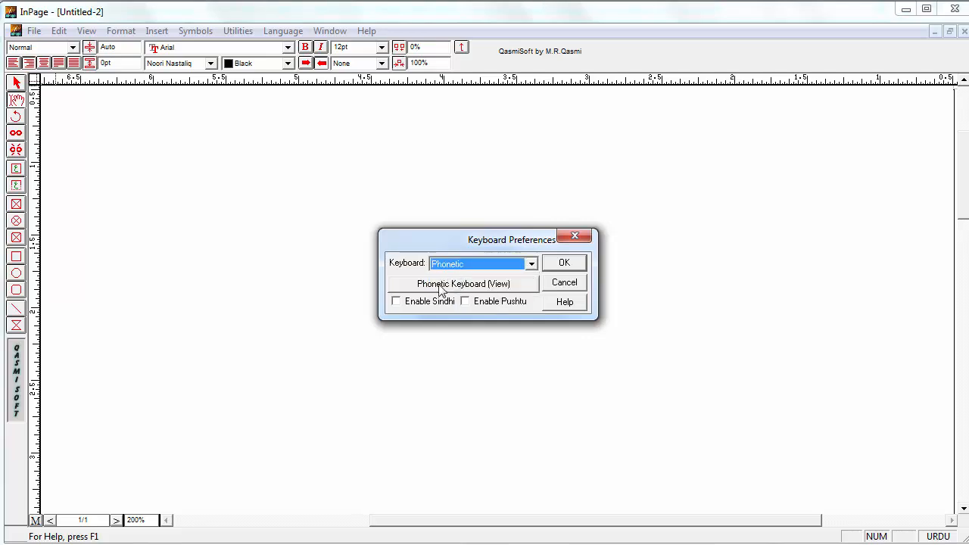
left_click(496, 290)
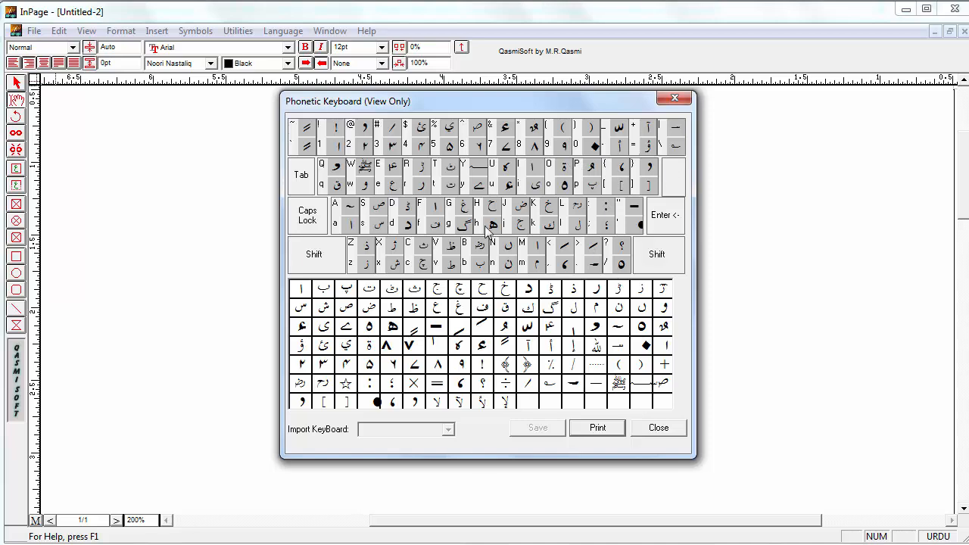
Close the phonetic chart and Keyboard Preferences, then close Untitled-2 without saving
left_click(674, 98)
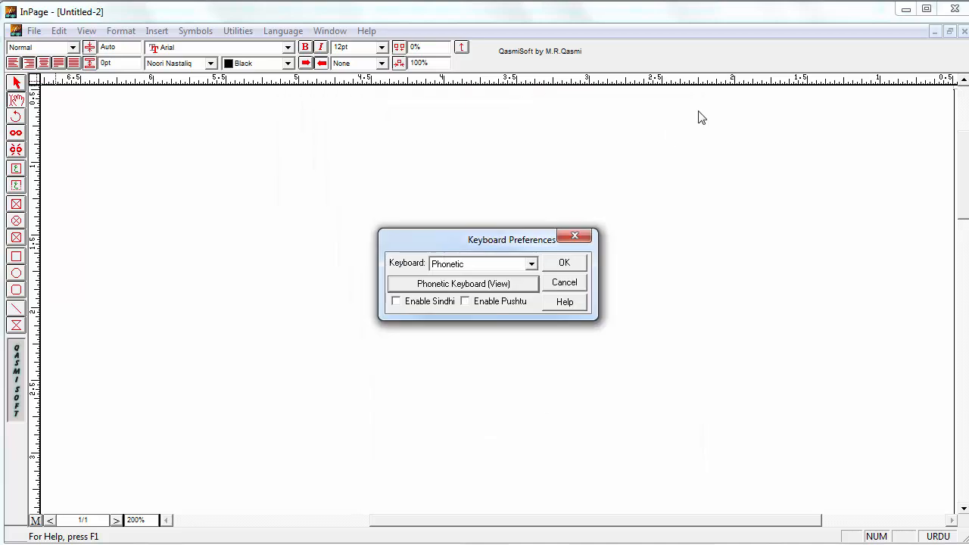
left_click(577, 236)
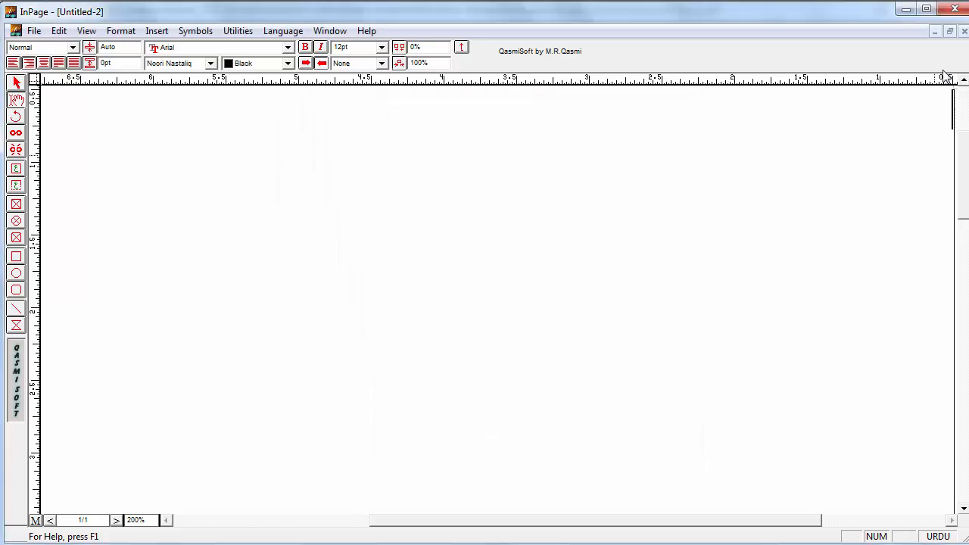
left_click(964, 31)
left_click(503, 315)
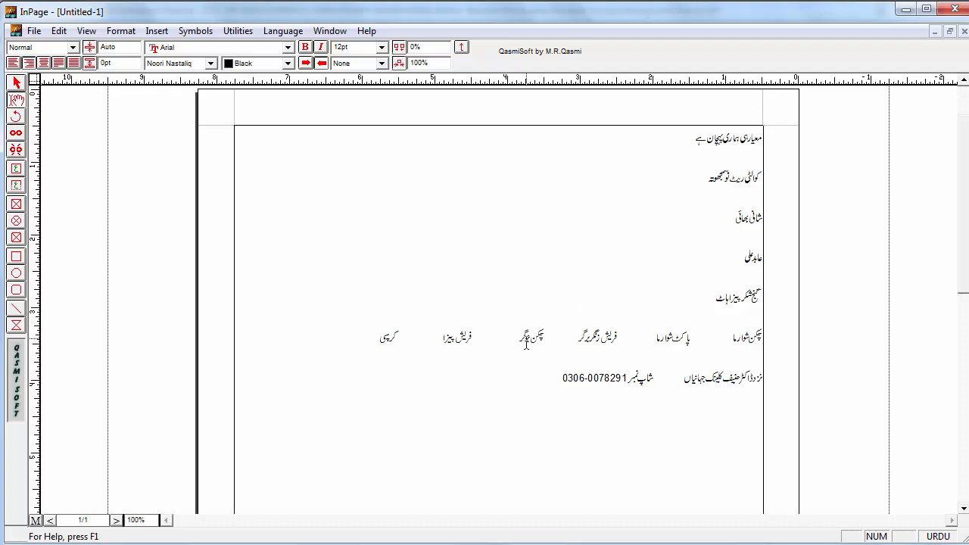
Copy the Urdu text frame and switch back to CorelDRAW
left_click(17, 83)
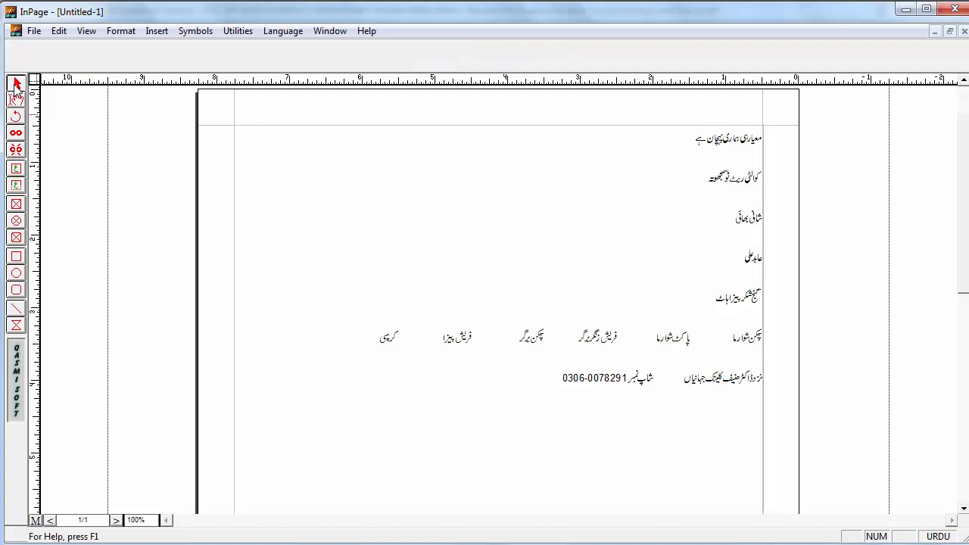
left_click(531, 244)
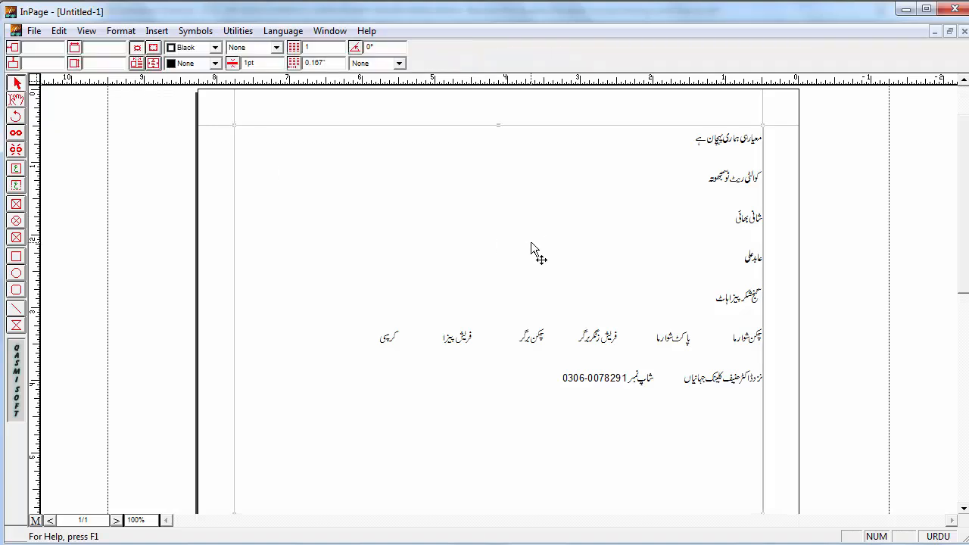
right_click(491, 179)
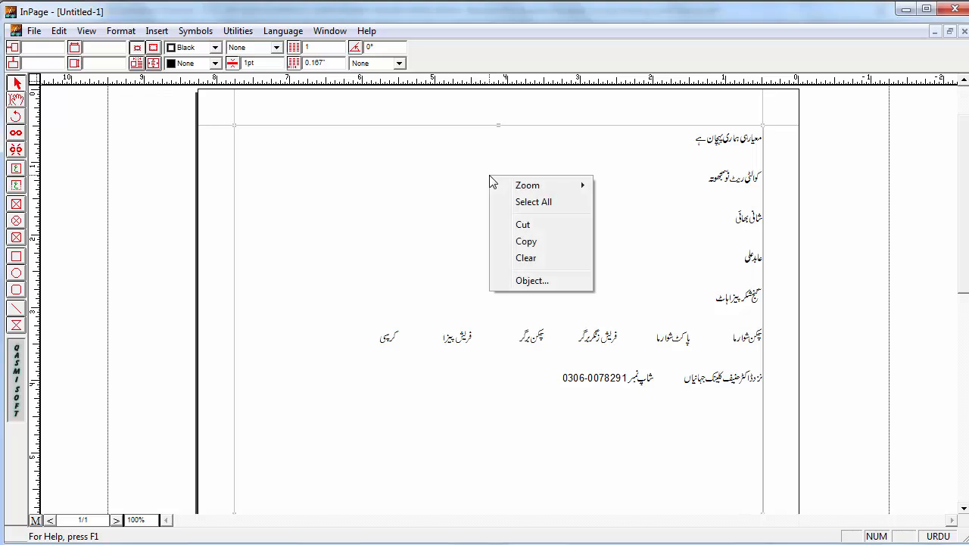
left_click(515, 242)
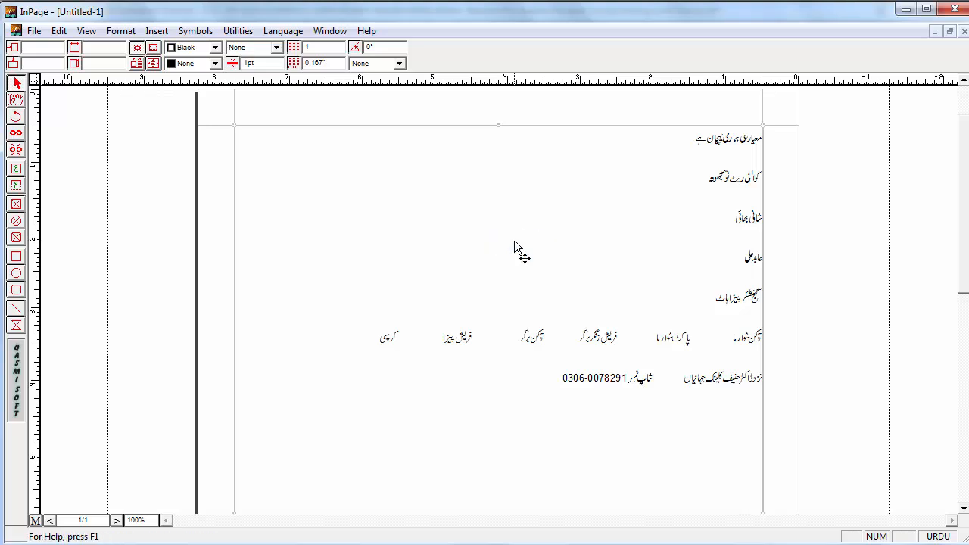
key("alt+Tab")
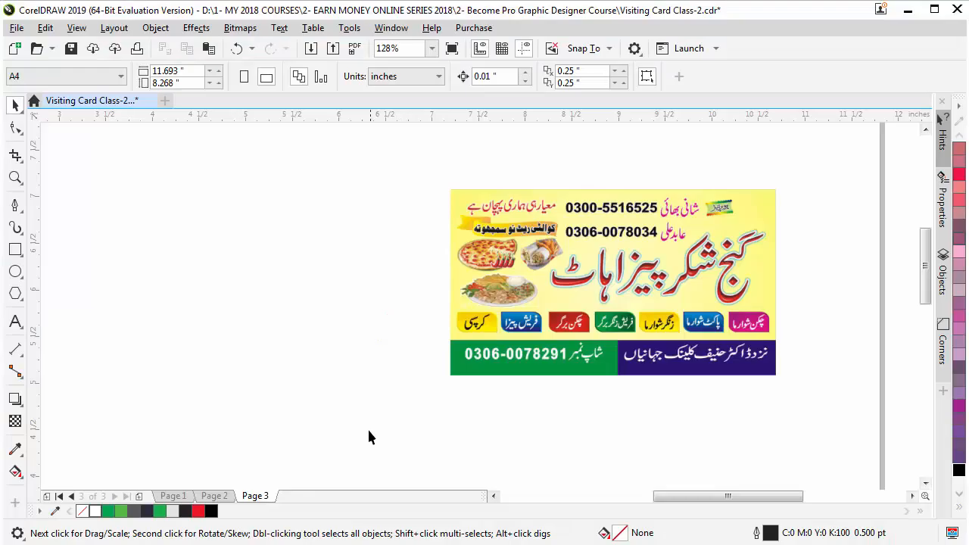
Paste the copied Urdu text onto the empty canvas beside the card
right_click(254, 219)
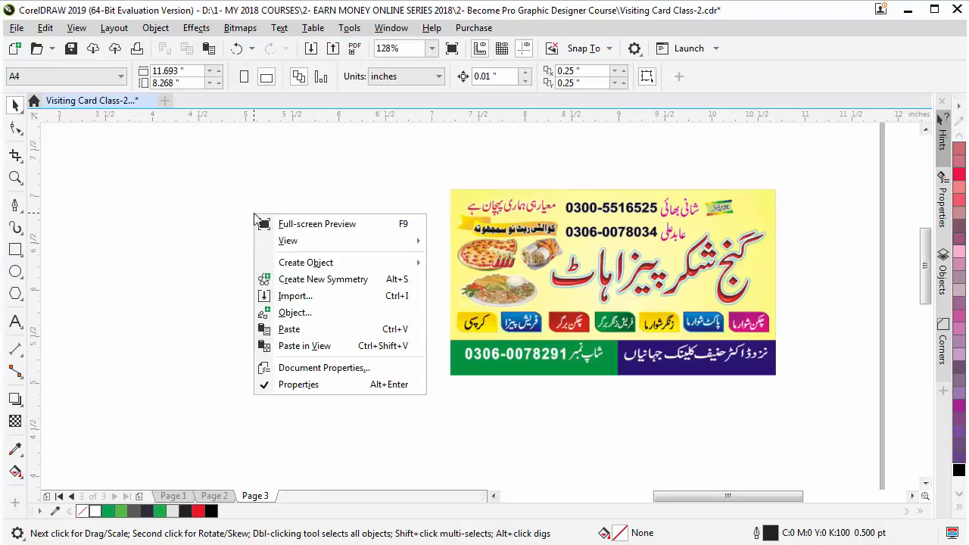
left_click(289, 331)
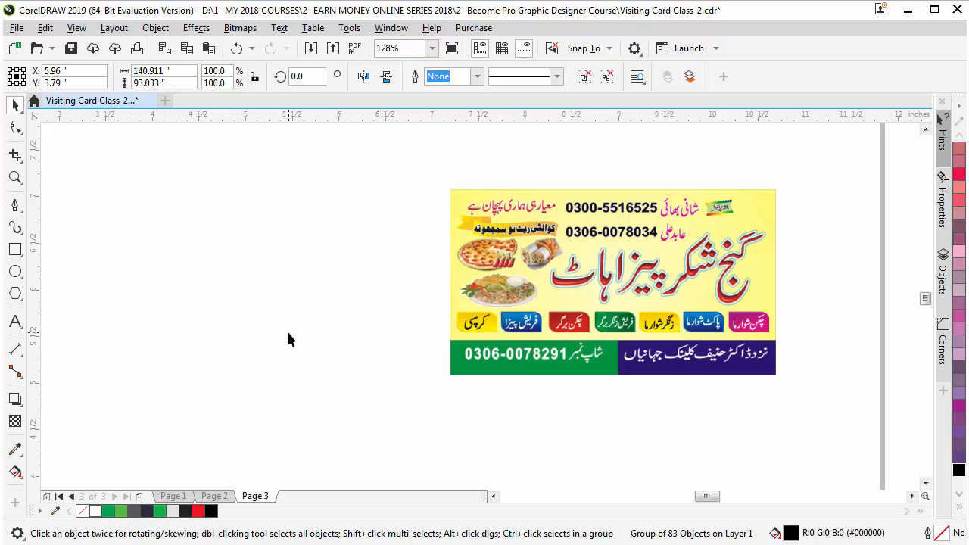
Scale the huge pasted Urdu group down to about 6.6 inches wide
key("shift+F2")
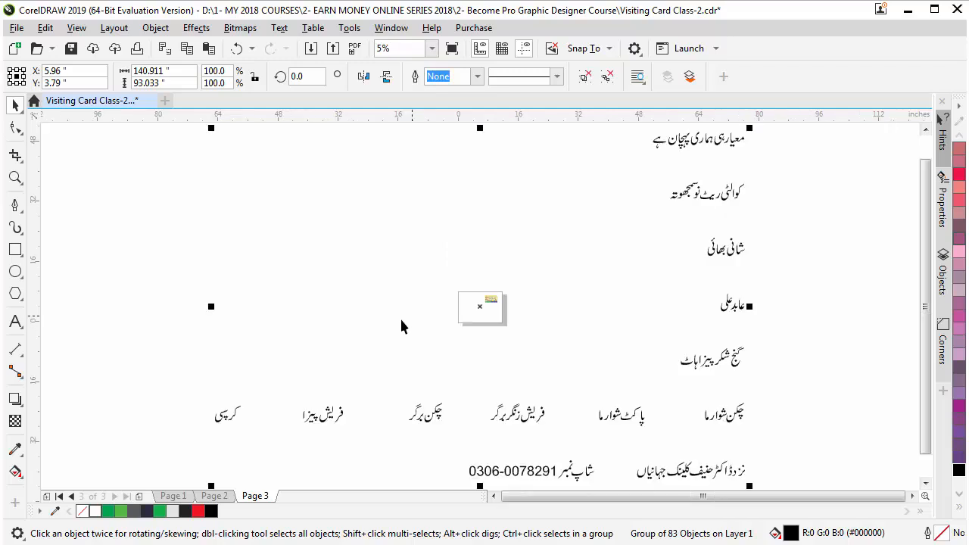
left_click_drag(752, 129, 552, 279)
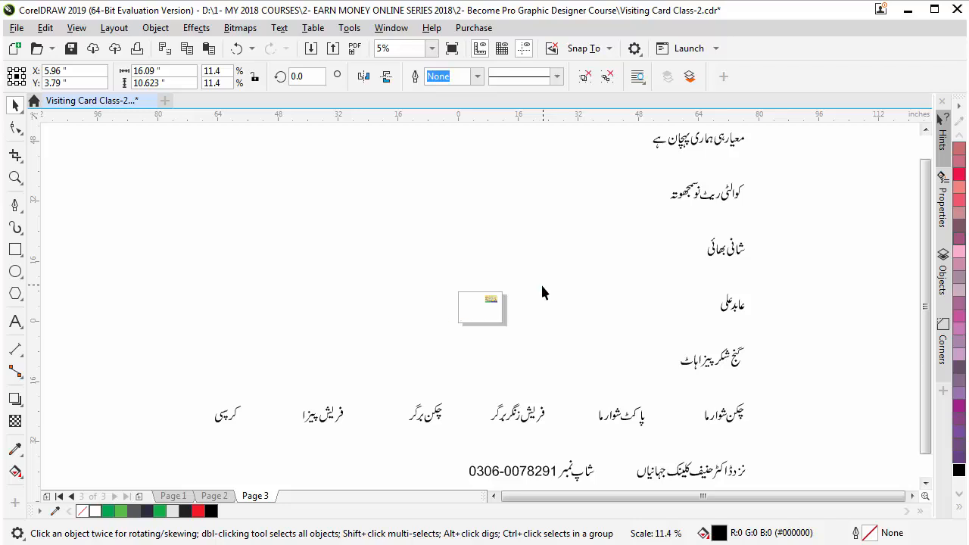
key("shift+F2")
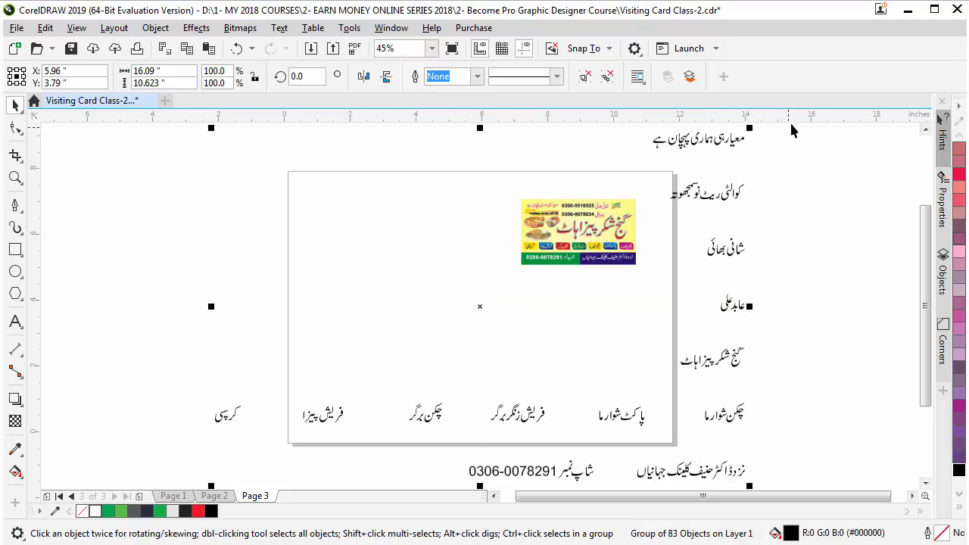
left_click_drag(752, 127, 464, 321)
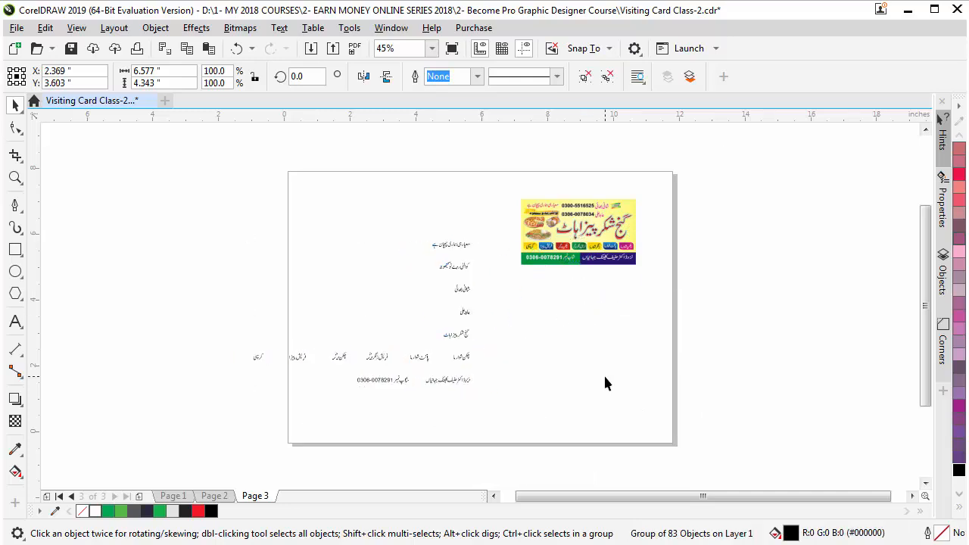
left_click(604, 374)
Convert the Urdu text group to curves with Ctrl+Q and move it lower on the page
key("F2")
left_click_drag(216, 174, 629, 426)
left_click(531, 226)
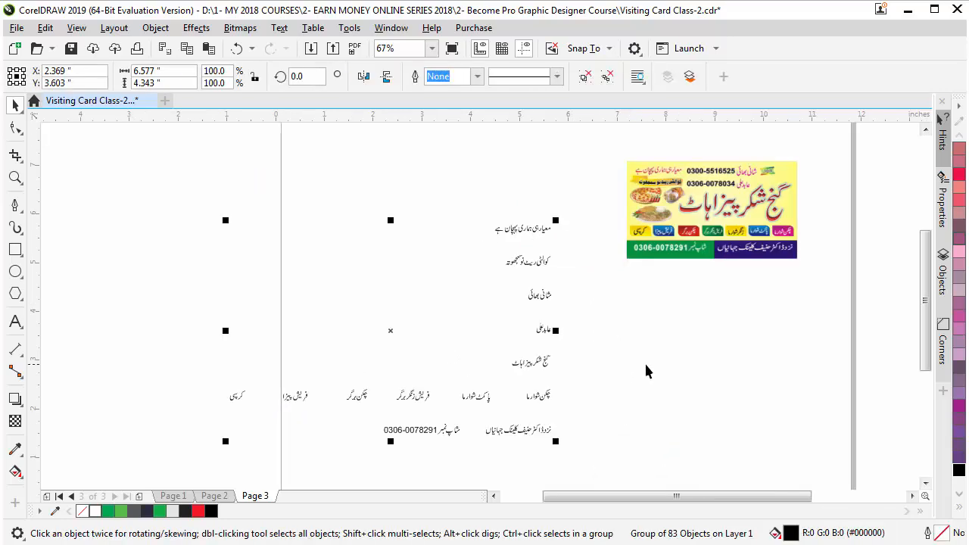
key("ctrl+q")
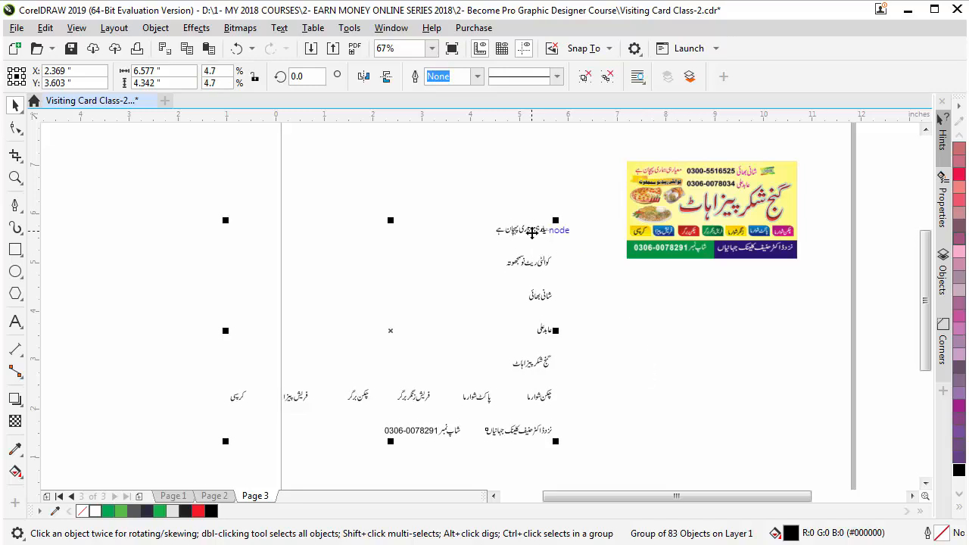
left_click_drag(534, 271, 578, 329)
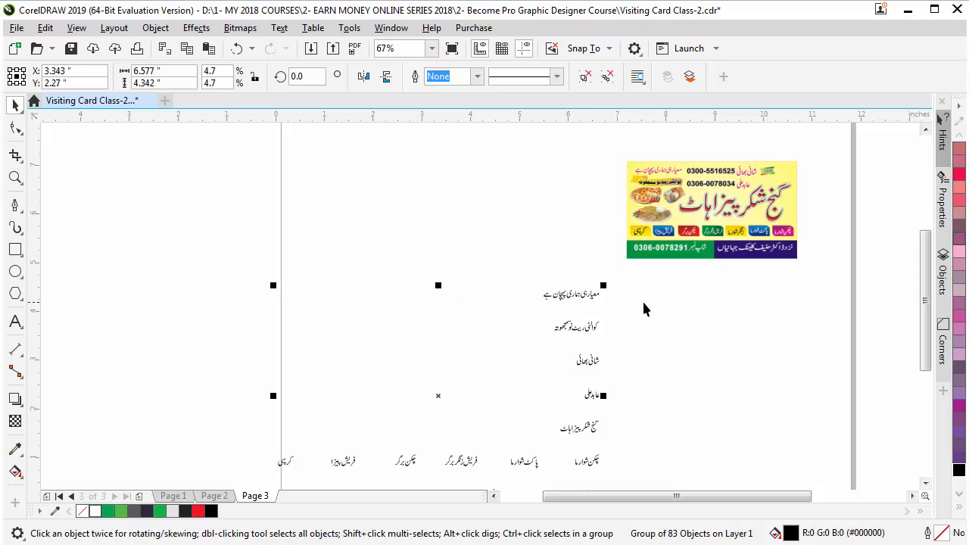
Ungroup the Urdu text and regroup the top line's pieces into one object
key("ctrl+u")
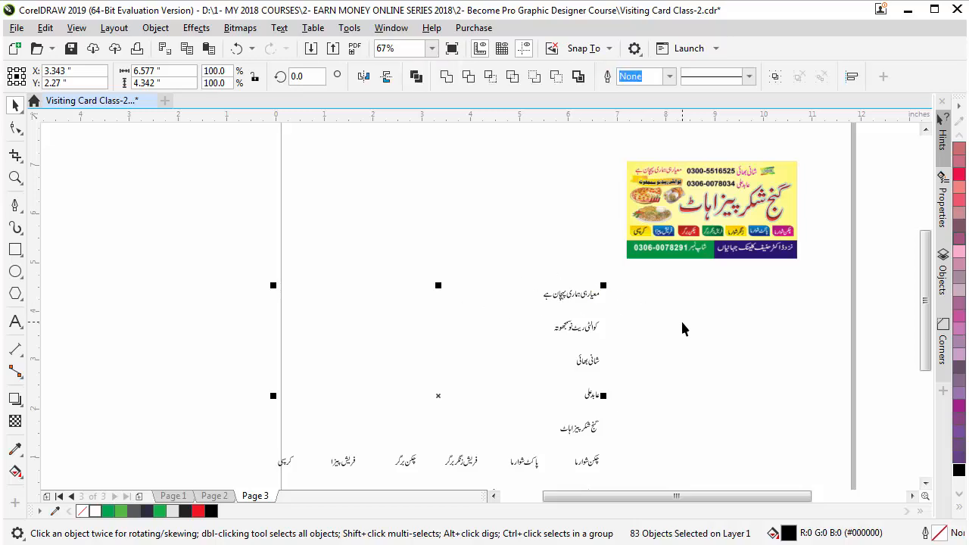
left_click(640, 305)
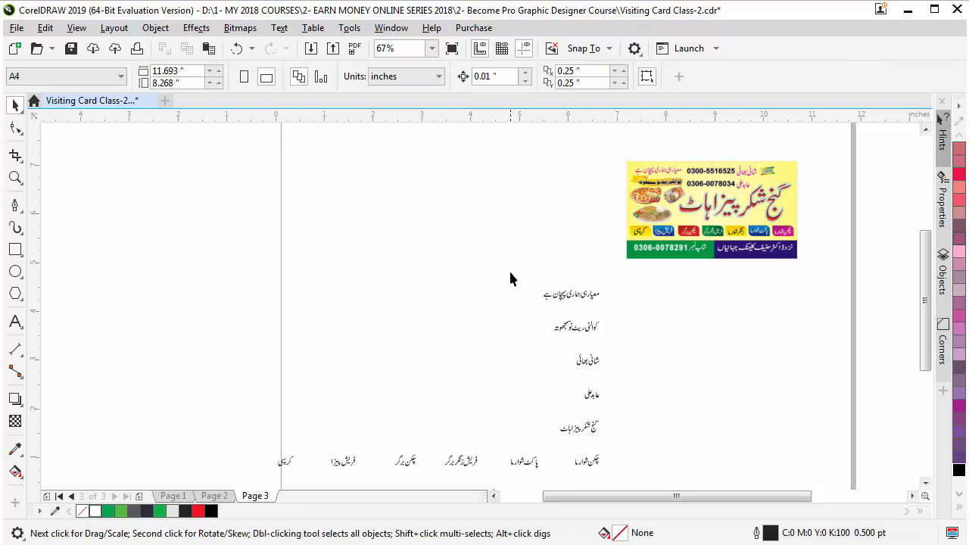
left_click(574, 297)
left_click(643, 317)
key("z")
left_click_drag(477, 246, 639, 401)
left_click_drag(376, 176, 684, 411)
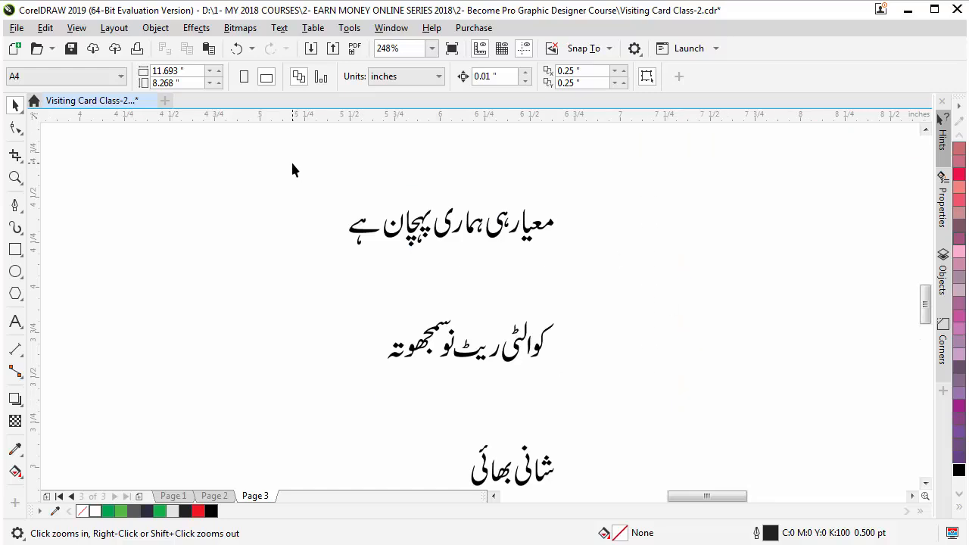
left_click_drag(666, 270, 669, 270)
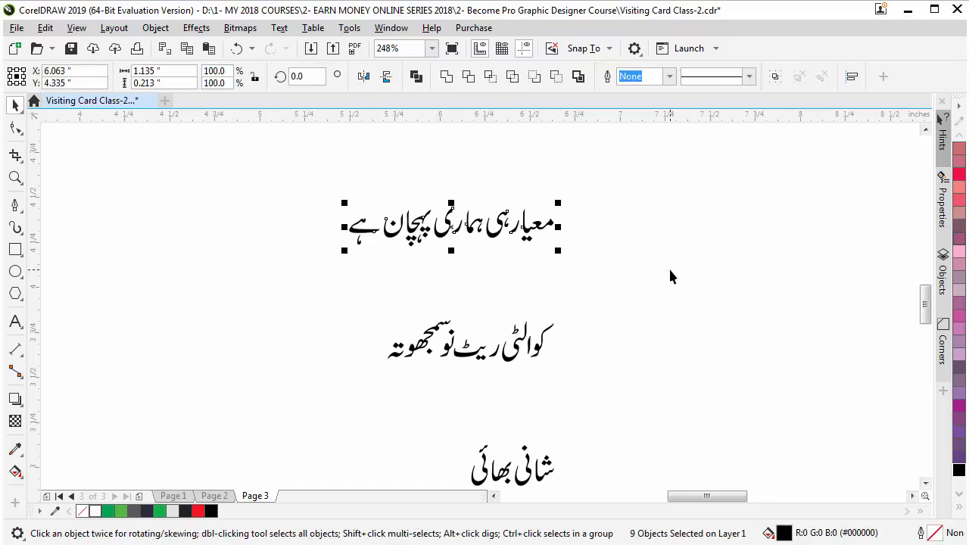
key("ctrl+g")
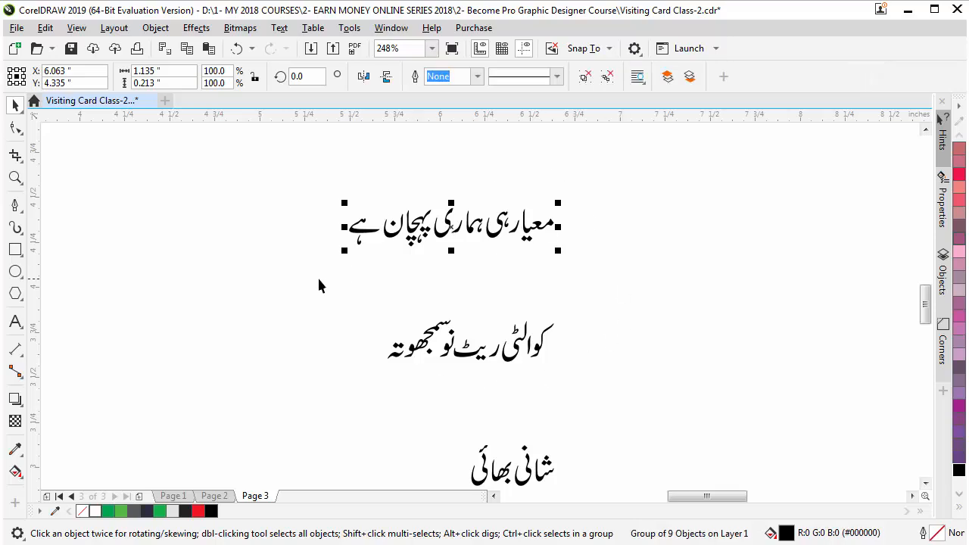
Group the middle Urdu line into one object, undoing accidental glyph moves
left_click_drag(316, 280, 660, 387)
left_click_drag(604, 369, 626, 382)
left_click(626, 383)
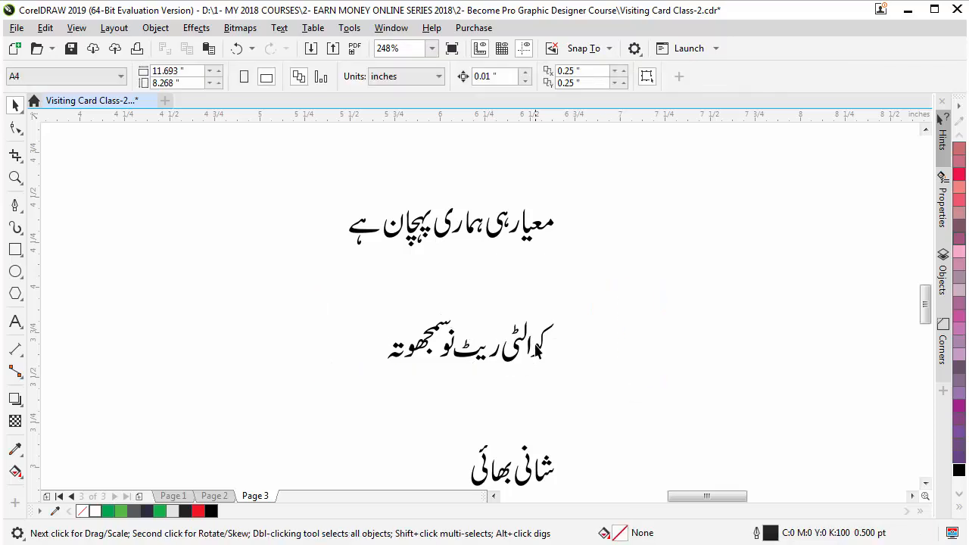
left_click(520, 341)
left_click_drag(473, 355, 469, 289)
left_click(435, 341)
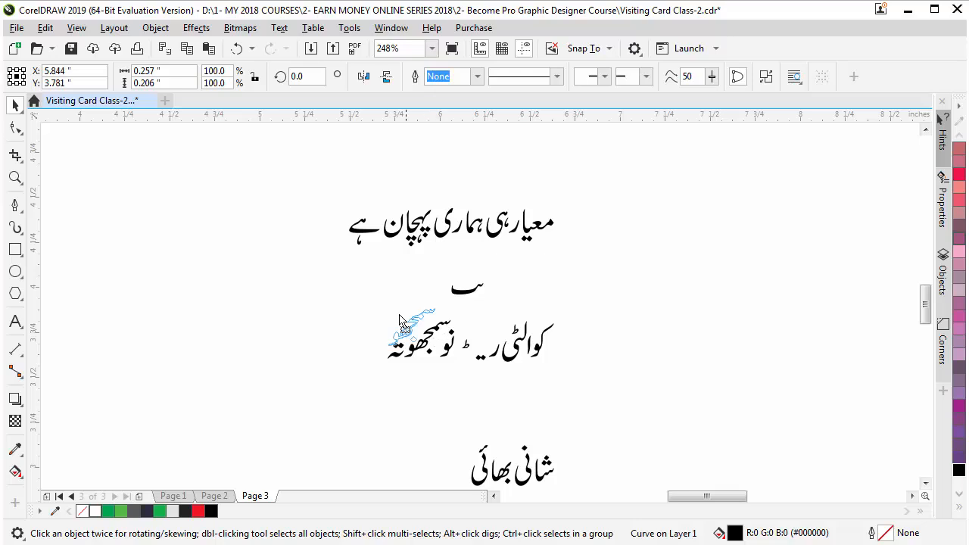
left_click_drag(435, 341, 373, 299)
left_click(395, 352)
left_click_drag(395, 352, 222, 347)
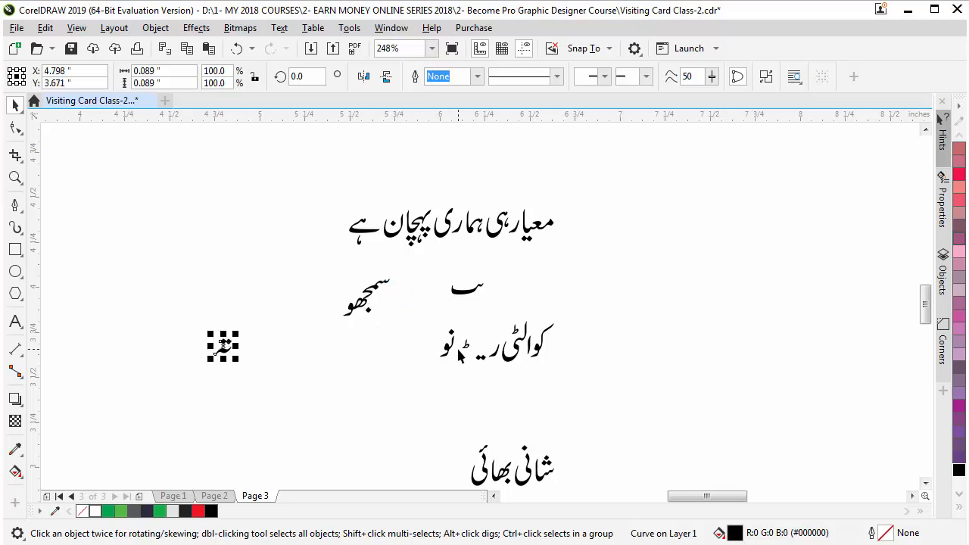
key("ctrl+z")
key("ctrl+z")
key("ctrl+z")
left_click(319, 297)
left_click_drag(320, 297, 691, 415)
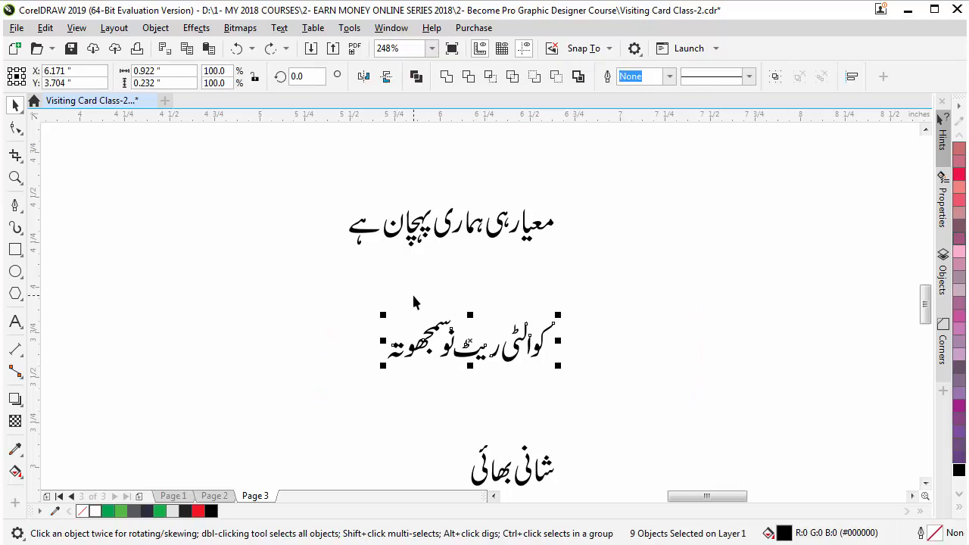
key("ctrl+g")
Group each of the next three Urdu lines into its own object
left_click(926, 483)
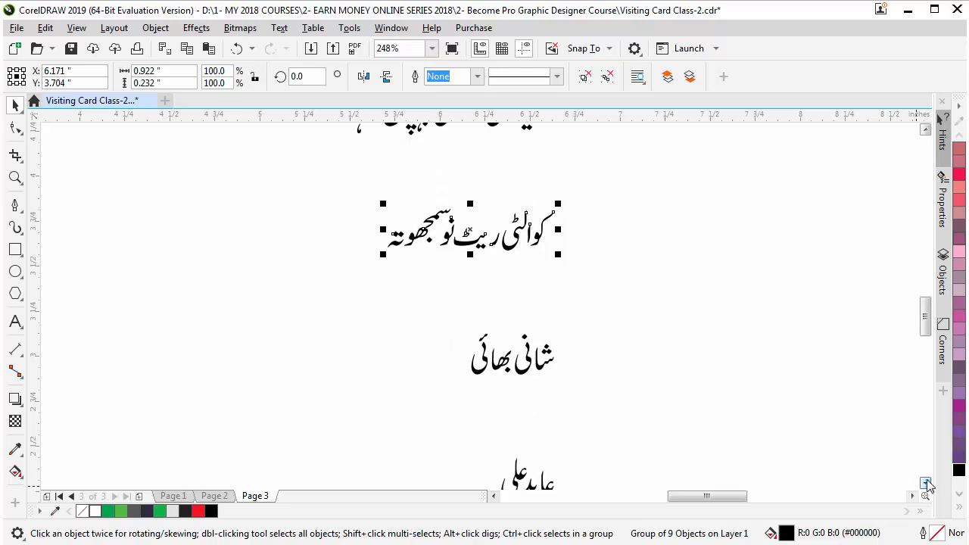
left_click_drag(433, 227, 695, 334)
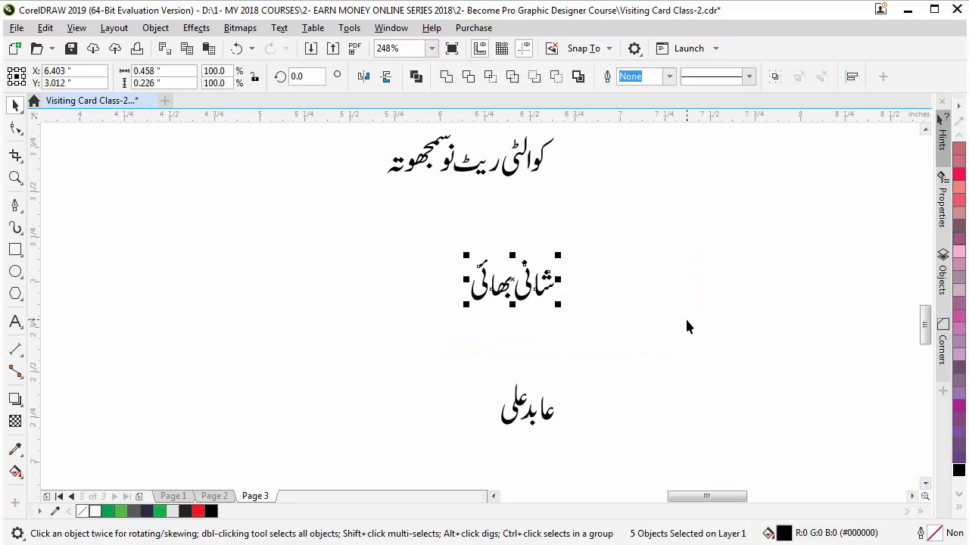
key("ctrl+g")
left_click_drag(432, 350, 568, 439)
key("ctrl+g")
left_click(925, 484)
left_click(371, 287)
left_click_drag(636, 387, 636, 393)
key("ctrl+g")
Group the chicken shawarma, packet shawarma, fresh zinger burger and chicken burger phrases separately
left_click(926, 483)
left_click(926, 484)
left_click_drag(437, 314, 611, 402)
key("ctrl+g")
left_click_drag(190, 307, 382, 401)
key("ctrl+g")
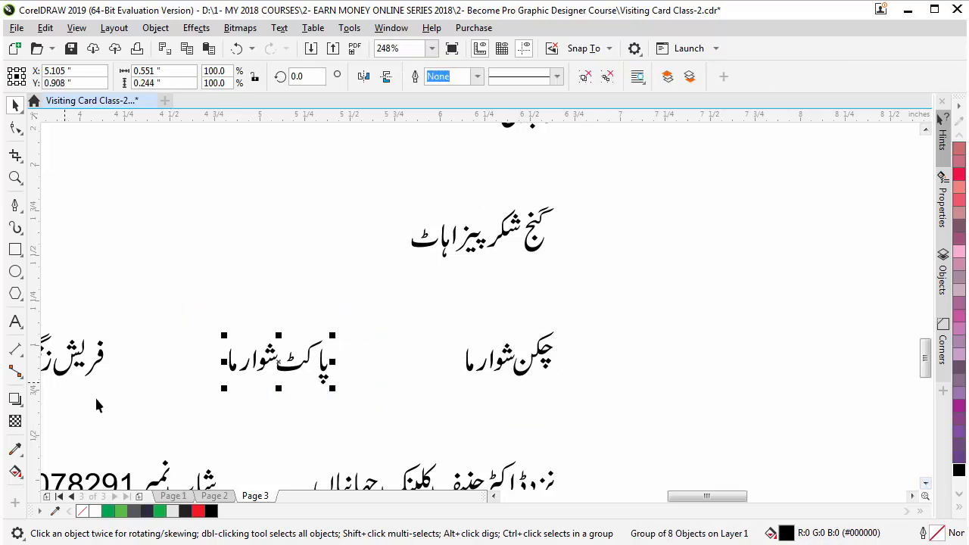
left_click(493, 496)
left_click_drag(293, 245, 485, 406)
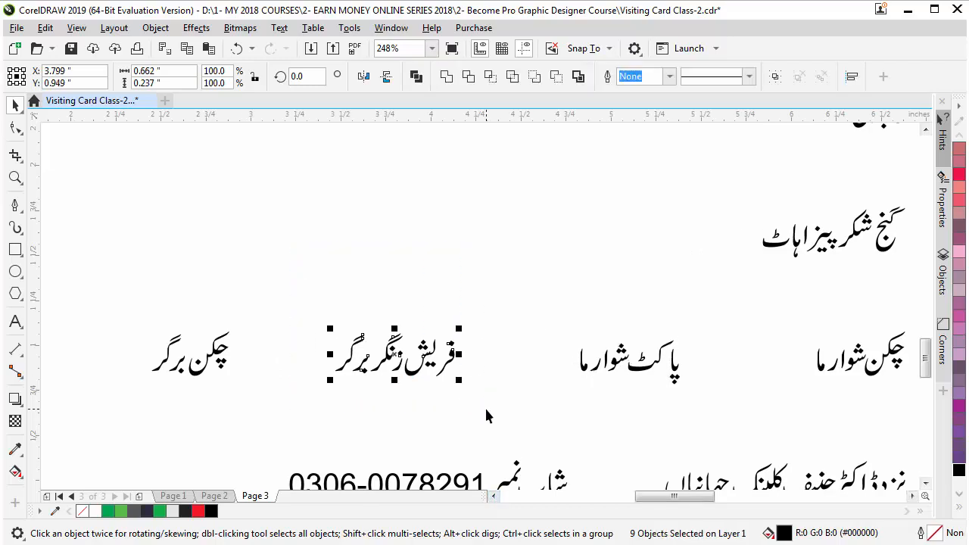
key("ctrl+g")
left_click_drag(144, 294, 286, 426)
key("ctrl+g")
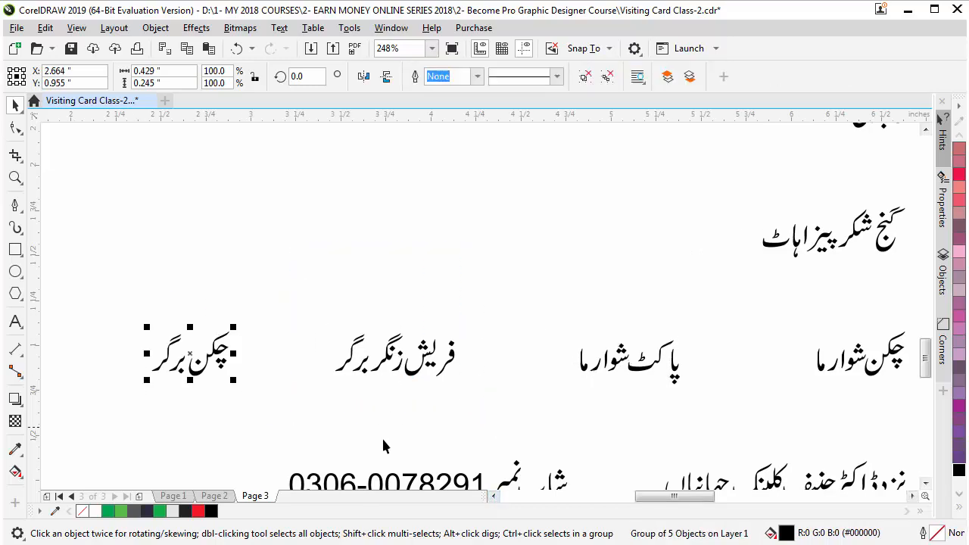
Group the phone-number line, the address line and the remaining text, then check the chicken shawarma group
left_click(925, 483)
left_click_drag(242, 314, 622, 418)
key("ctrl+g")
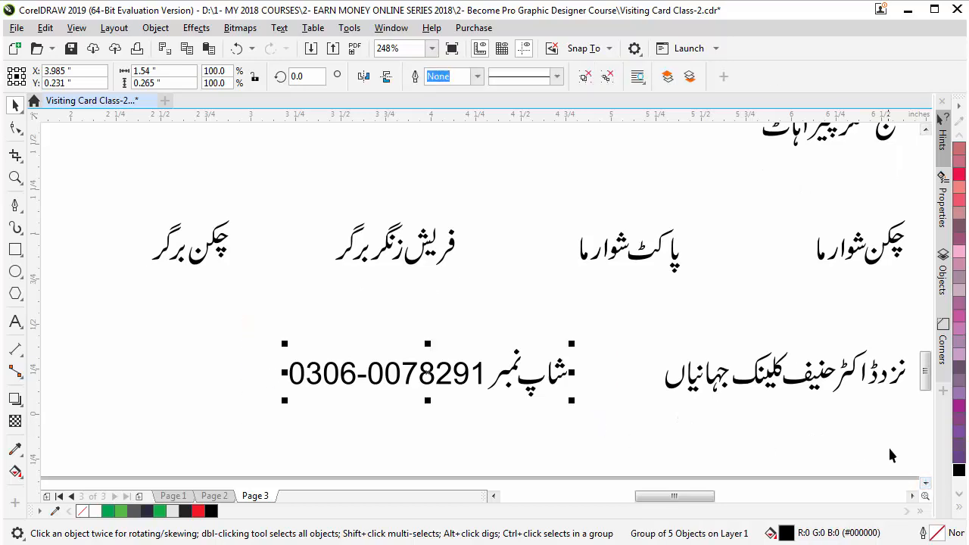
left_click(913, 496)
left_click_drag(357, 310, 693, 416)
key("ctrl+g")
left_click_drag(285, 193, 487, 321)
key("ctrl+g")
left_click_drag(509, 191, 735, 296)
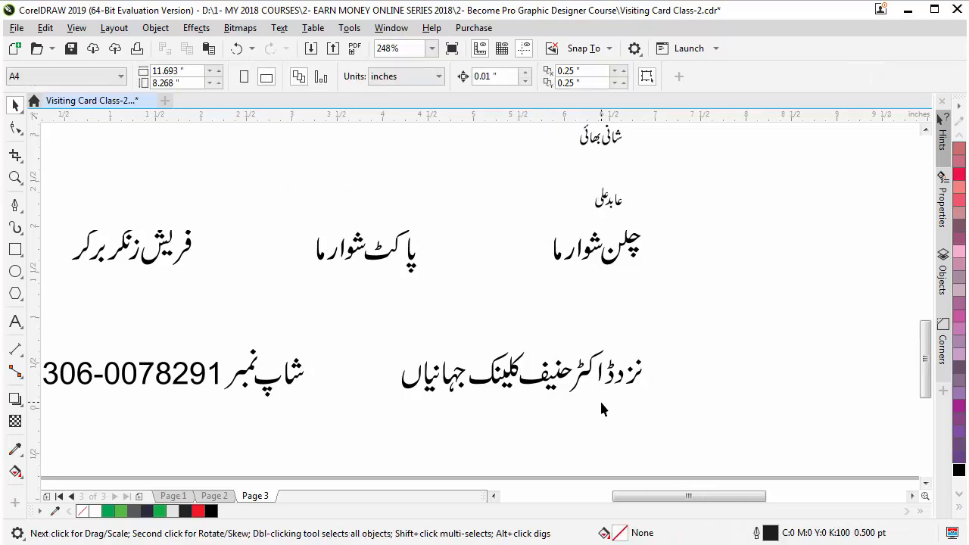
scroll(600, 403, "down", 5)
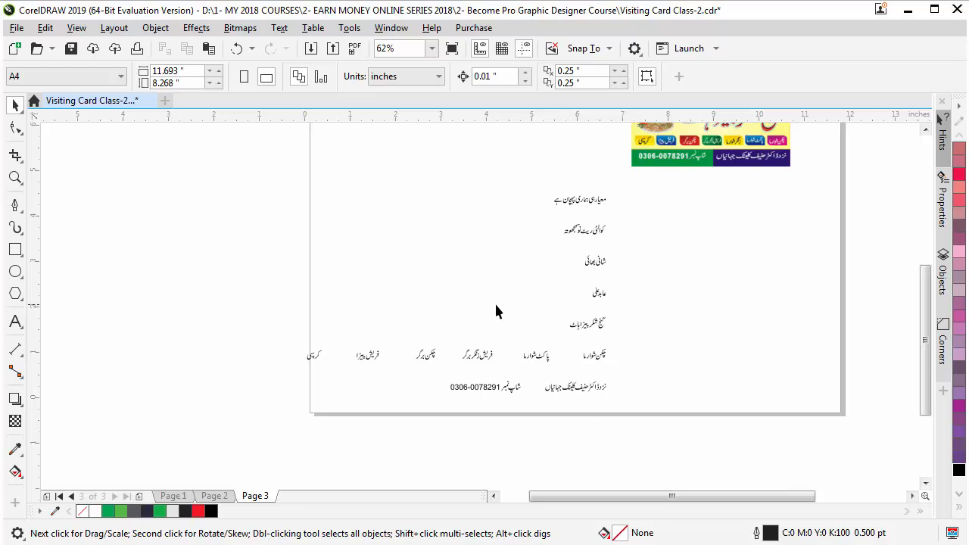
Zoom out from the Urdu text, then zoom step by step onto the card's lower-left menu tabs
scroll(531, 306, "down", 2)
key("z")
left_click_drag(379, 184, 676, 331)
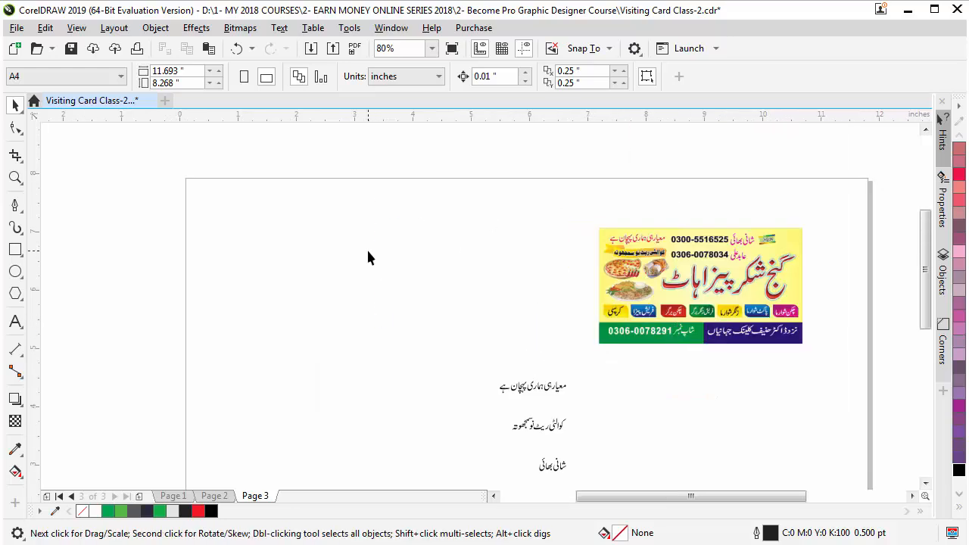
key("z")
left_click_drag(546, 209, 805, 370)
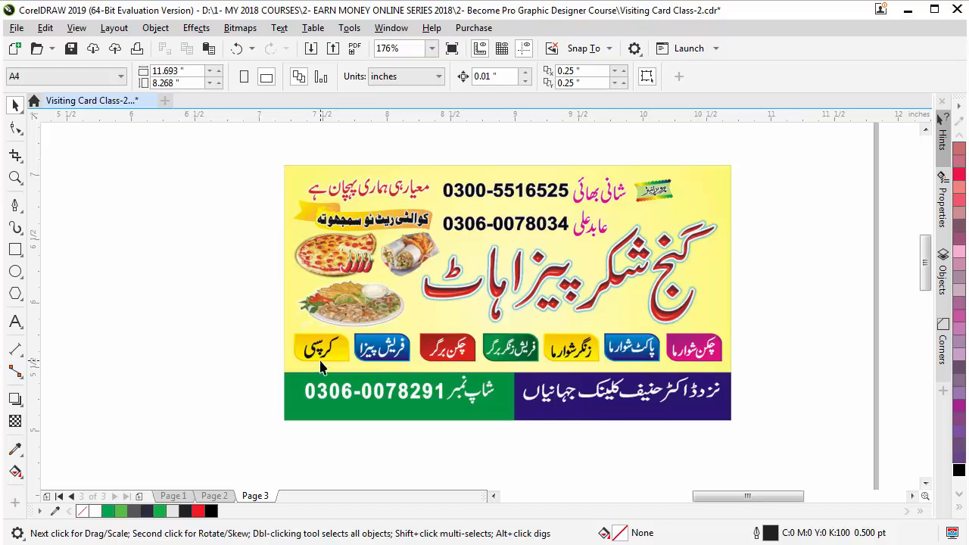
key("z")
left_click_drag(275, 312, 471, 375)
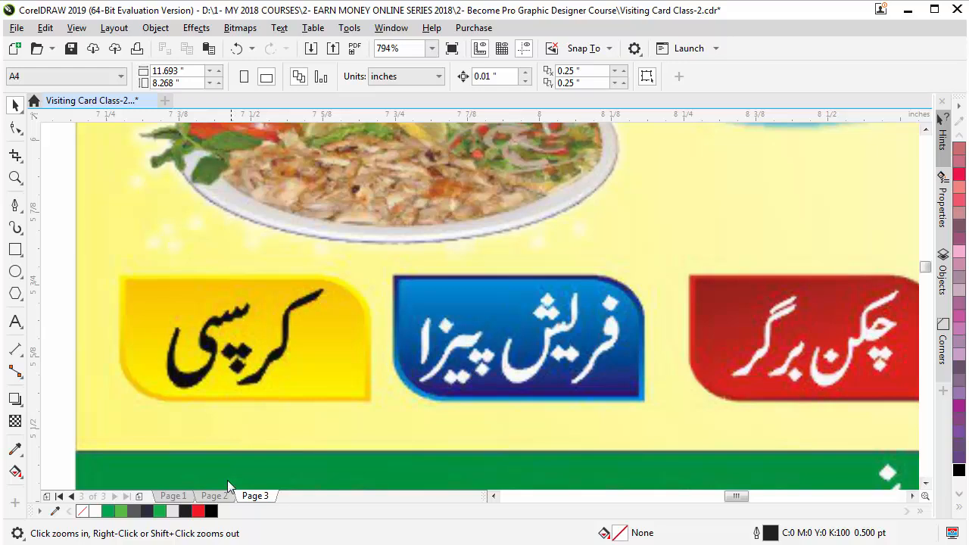
left_click(494, 497)
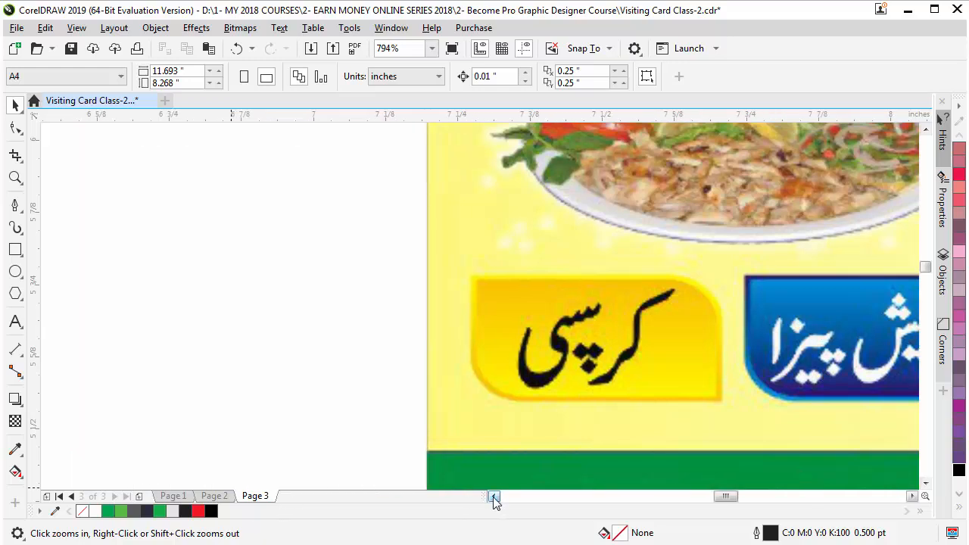
key("space")
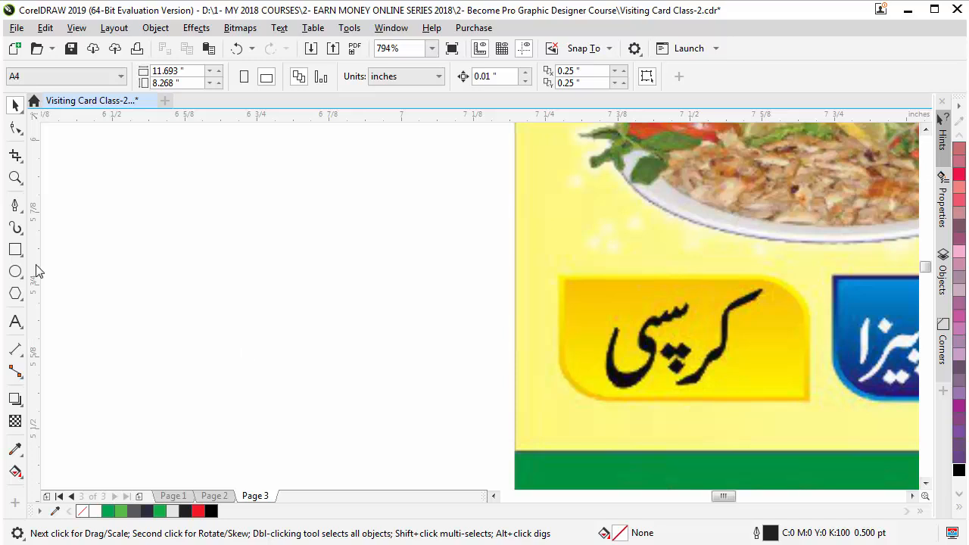
Draw a small 0.307 × 0.139 inch rectangle left of the card and convert it to curves
left_click(15, 249)
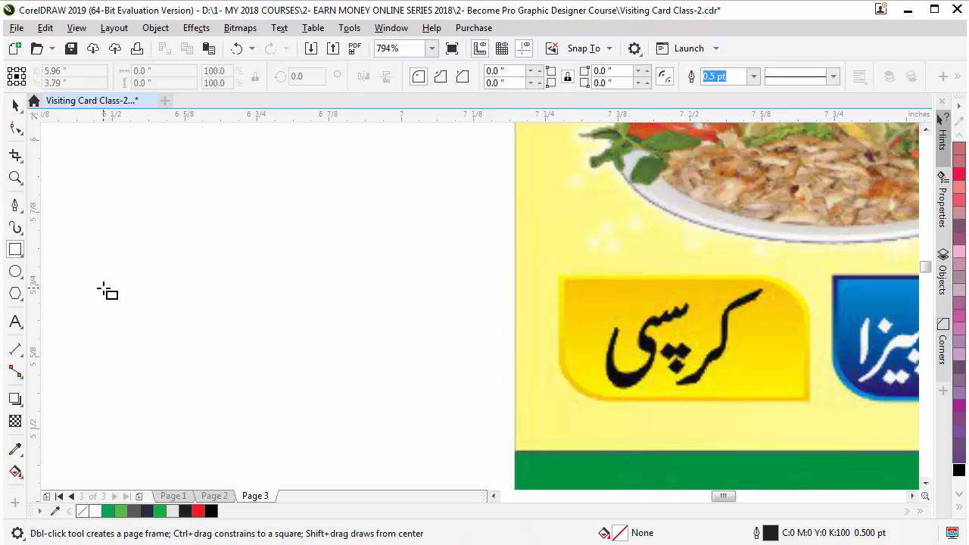
left_click_drag(102, 294, 278, 374)
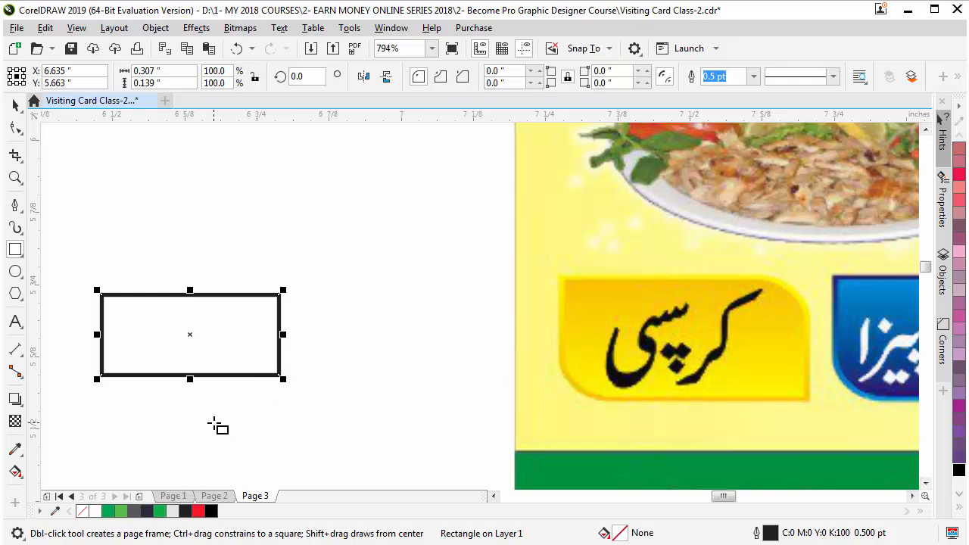
key("ctrl+q")
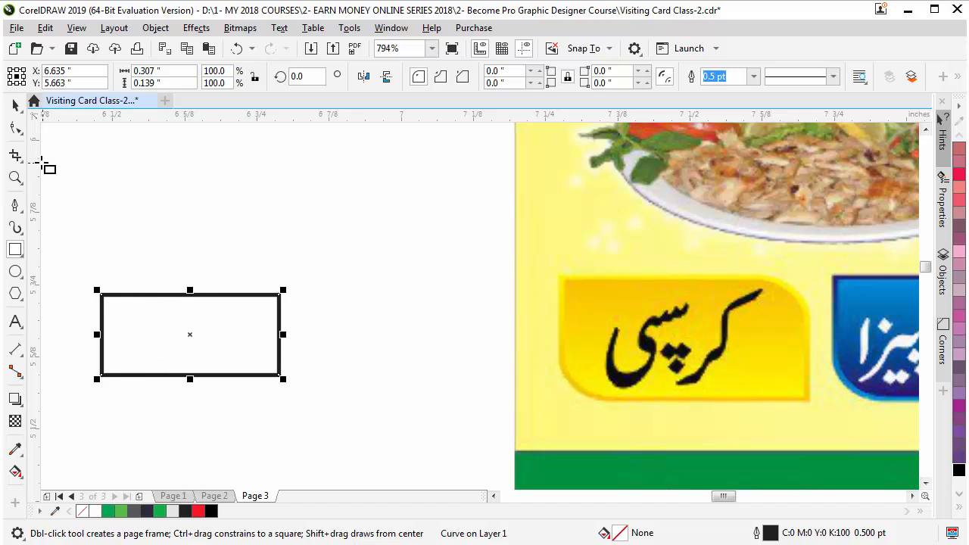
left_click(15, 127)
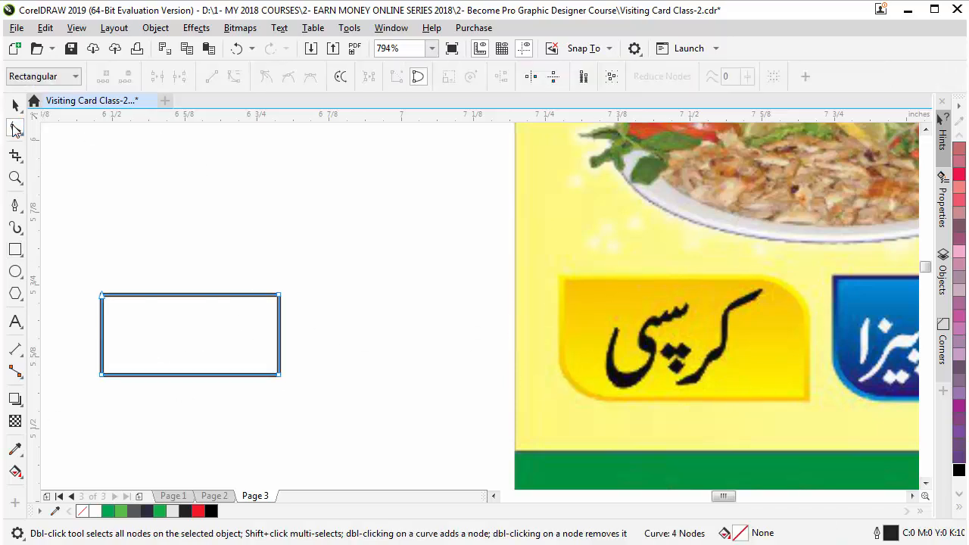
Add and delete nodes to slant the shape, then bow its right edge outward into a curve
double_click(227, 296)
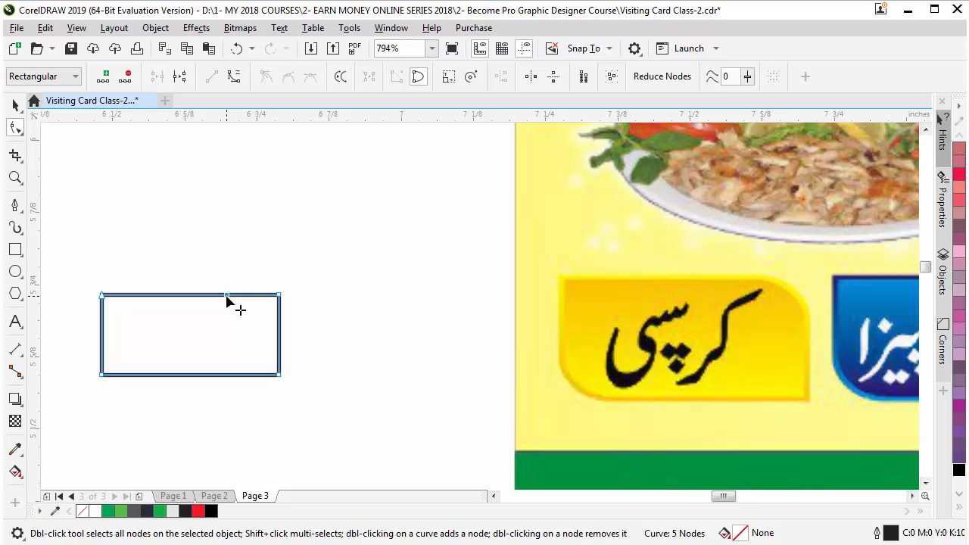
double_click(150, 376)
key("Delete")
left_click_drag(262, 274, 300, 320)
key("Delete")
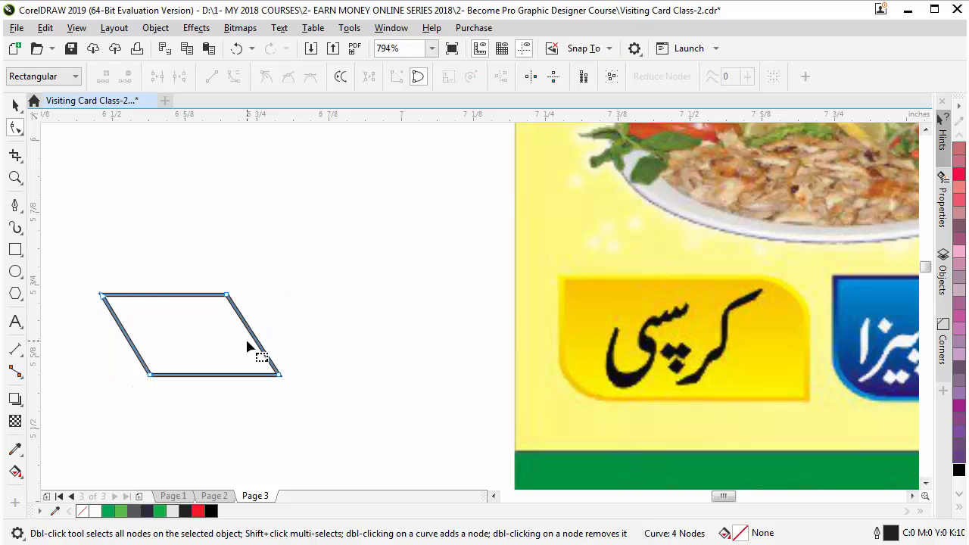
left_click(250, 332)
left_click(234, 78)
left_click_drag(257, 337, 282, 335)
Nudge the right and bottom-left nodes and bow the left edge outward into a curve
left_click_drag(207, 270, 265, 325)
key("Right")
key("Right")
key("Right")
key("Right")
key("Right")
key("Right")
key("Right")
key("Right")
key("Right")
key("Right")
key("Right")
key("Right")
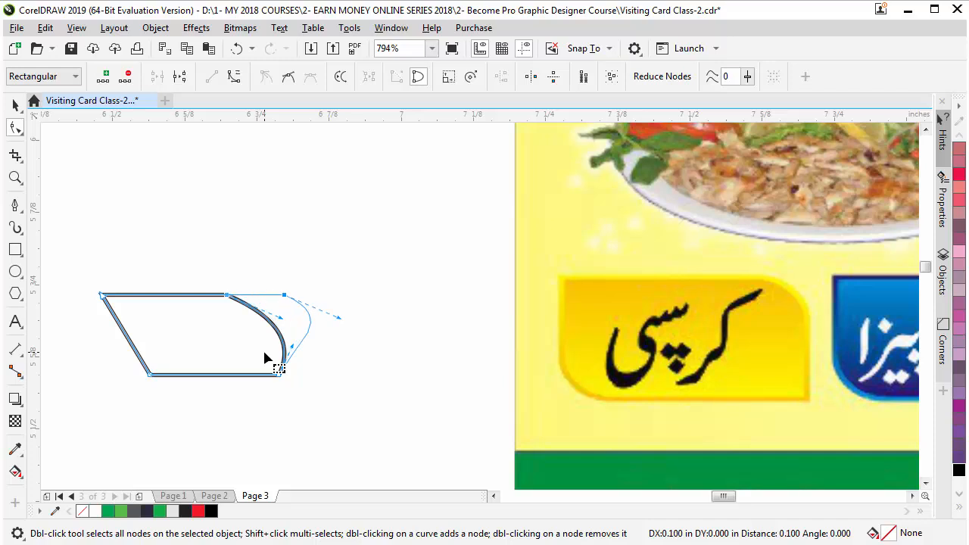
key("Left")
key("Left")
key("Left")
key("Left")
key("Left")
key("Left")
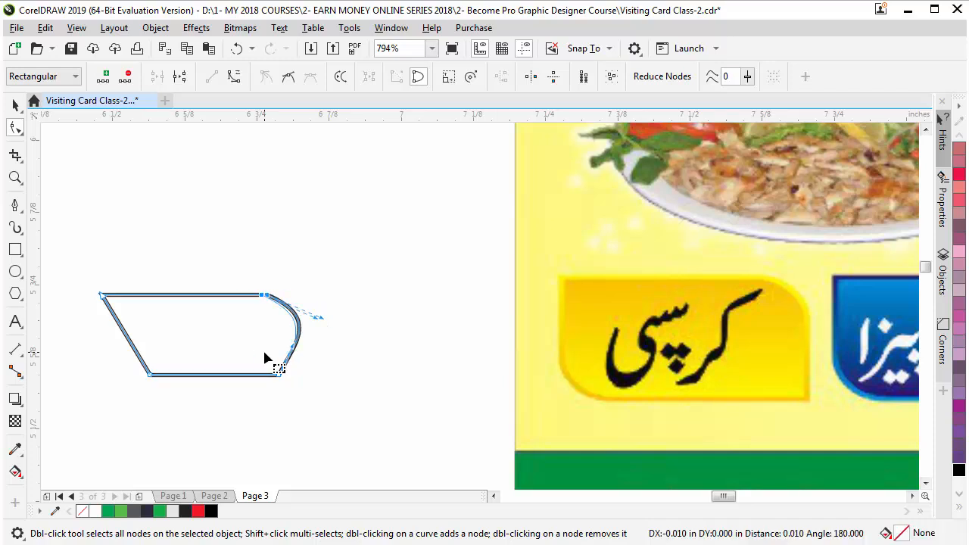
left_click_drag(132, 381, 161, 370)
key("Left")
key("Left")
key("Left")
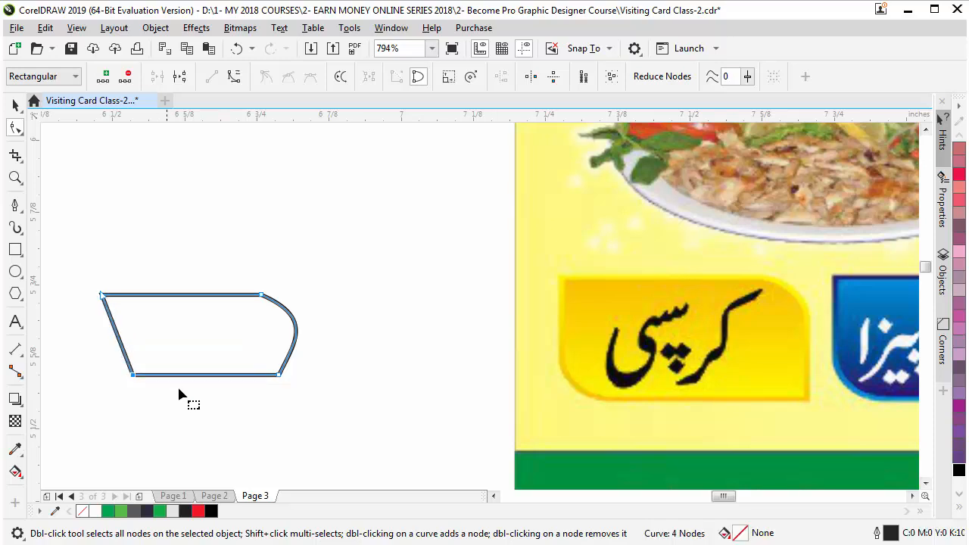
left_click(119, 340)
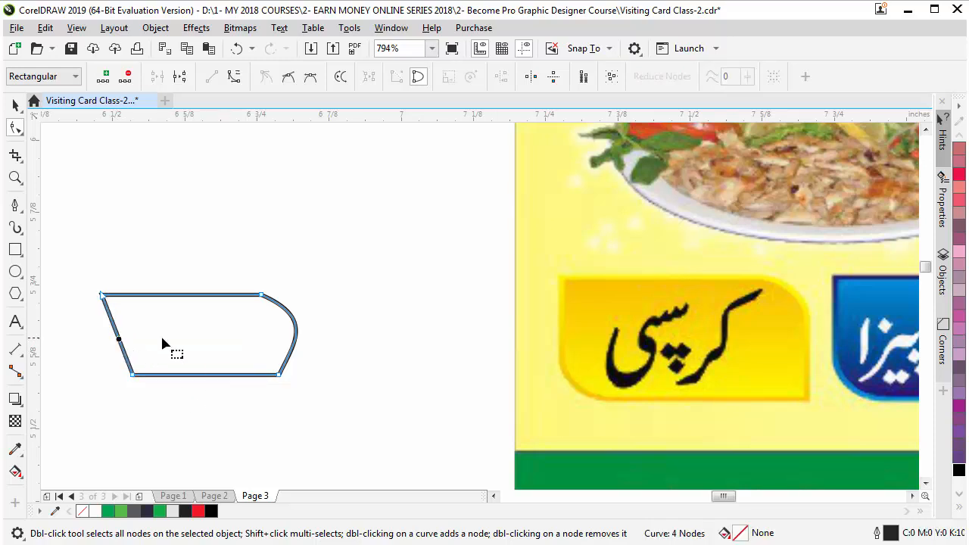
left_click(234, 77)
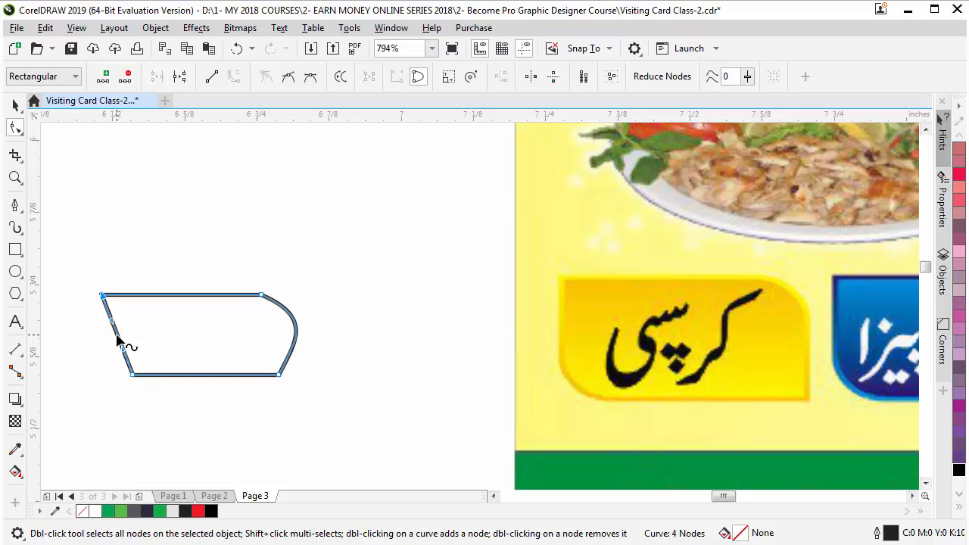
left_click_drag(119, 342, 106, 355)
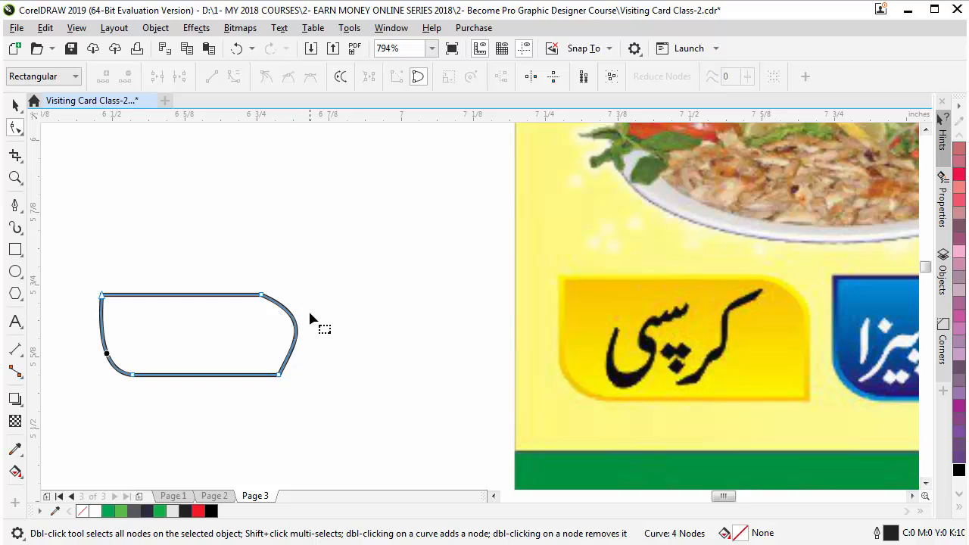
Refine the right curve and top-right corner, and widen the bottom to make the tab 0.328 × 0.139 inches
mouse_move(293, 327)
left_mouse_down()
mouse_move(299, 335)
mouse_move(284, 333)
mouse_move(294, 345)
left_mouse_up()
left_click_drag(258, 294, 311, 326)
key("Right")
key("Right")
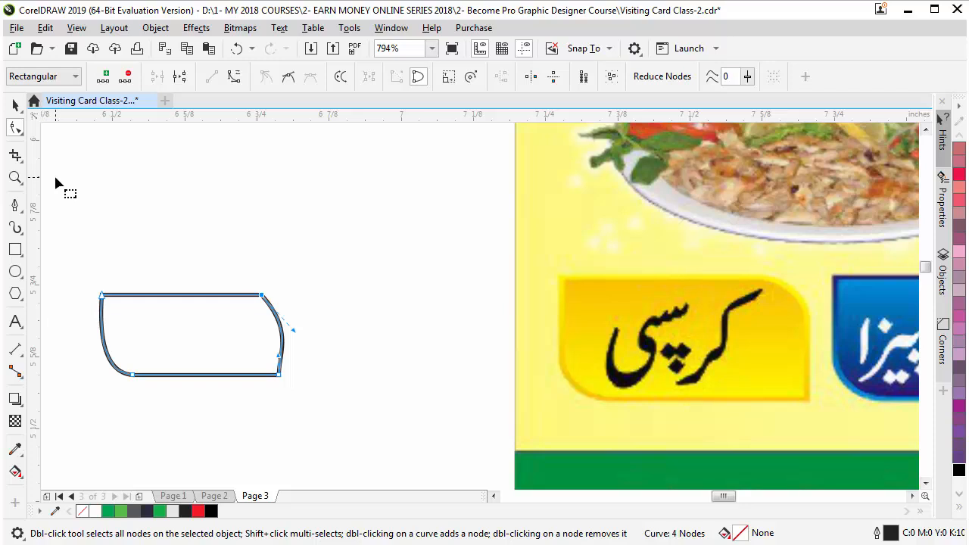
left_click_drag(302, 366, 244, 385)
key("Right")
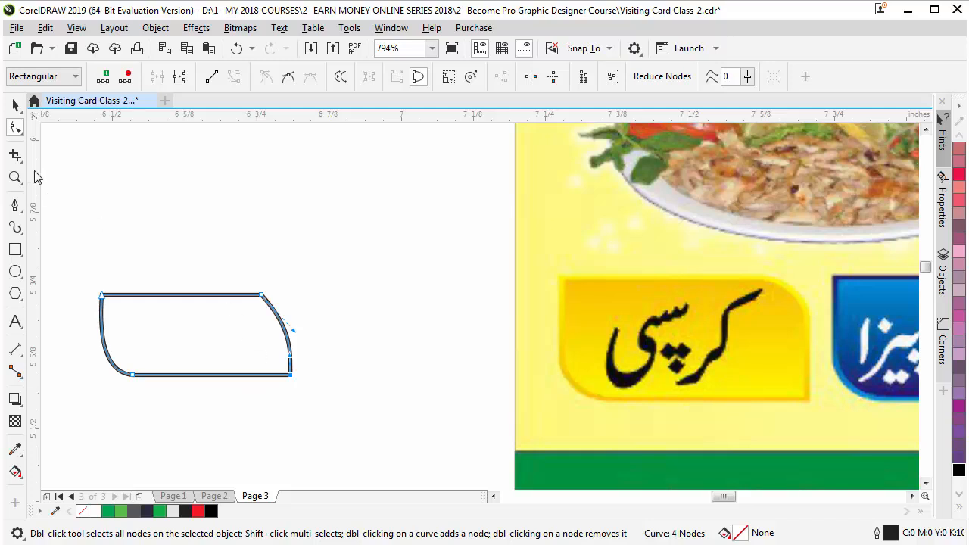
left_click(15, 105)
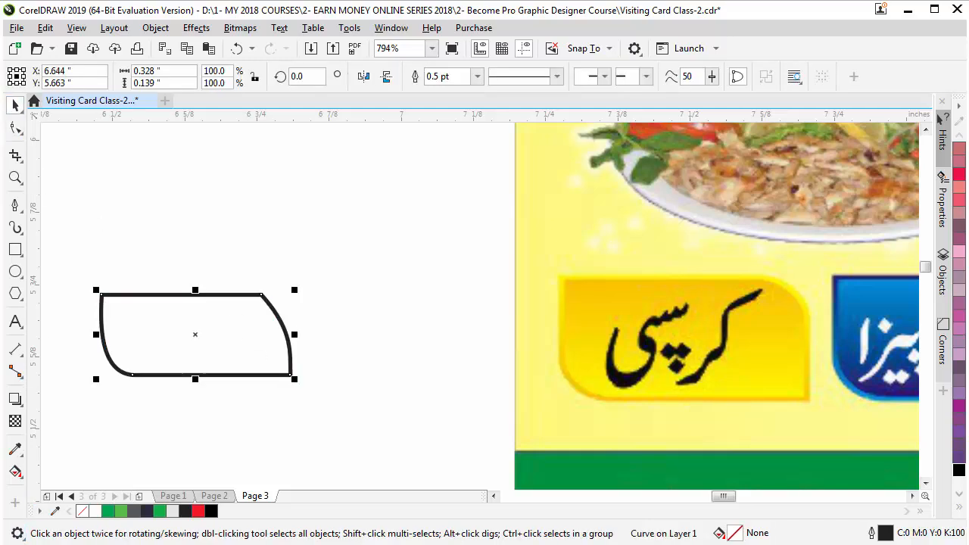
Bend the tab outline's right segment outward into a curve with the Shape tool
left_click(15, 127)
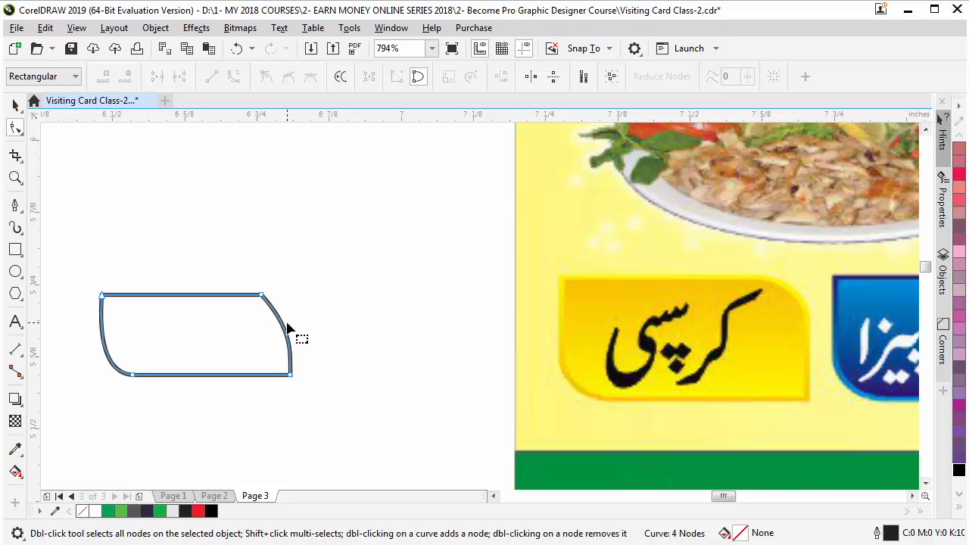
left_click_drag(283, 325, 283, 321)
left_click_drag(240, 275, 291, 340)
left_click(15, 105)
left_click(333, 270)
left_click(273, 329)
left_click(286, 425)
Zoom in and adjust the bottom-right node's handle to smooth the lower right curve
key("F2")
left_click_drag(241, 276, 347, 389)
left_click(344, 319)
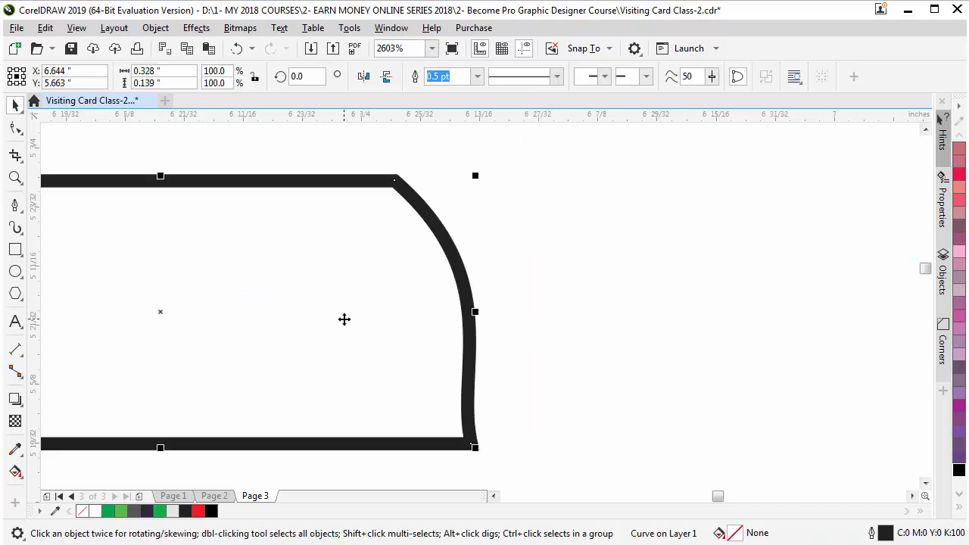
left_click(21, 133)
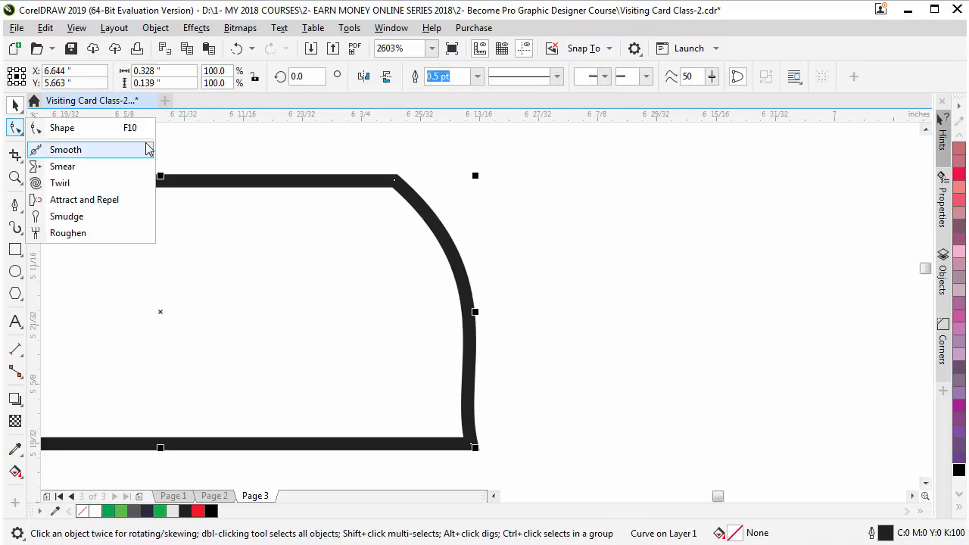
left_click(91, 128)
left_click_drag(526, 429, 457, 477)
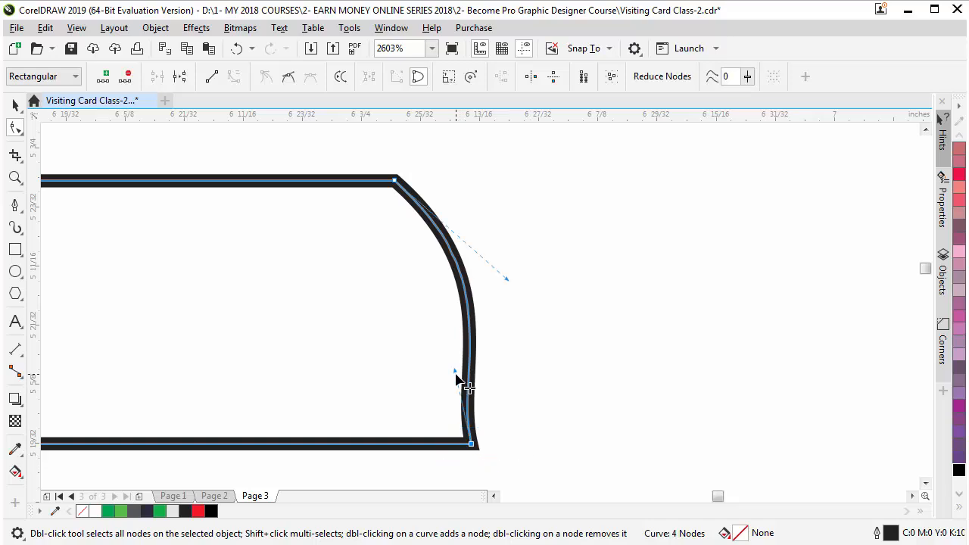
left_click_drag(456, 372, 493, 394)
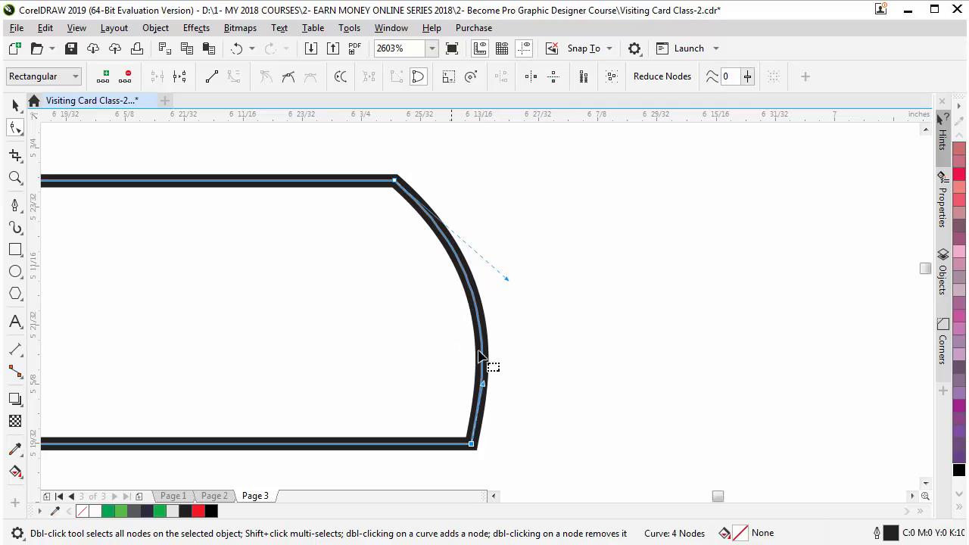
scroll(456, 341, "down", 2)
scroll(455, 341, "down", 1)
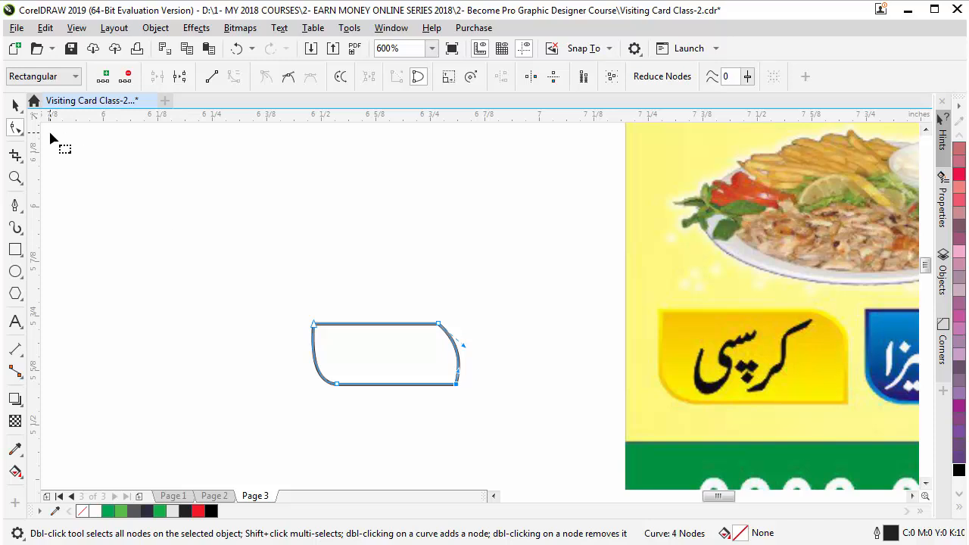
left_click(15, 105)
left_click(504, 406)
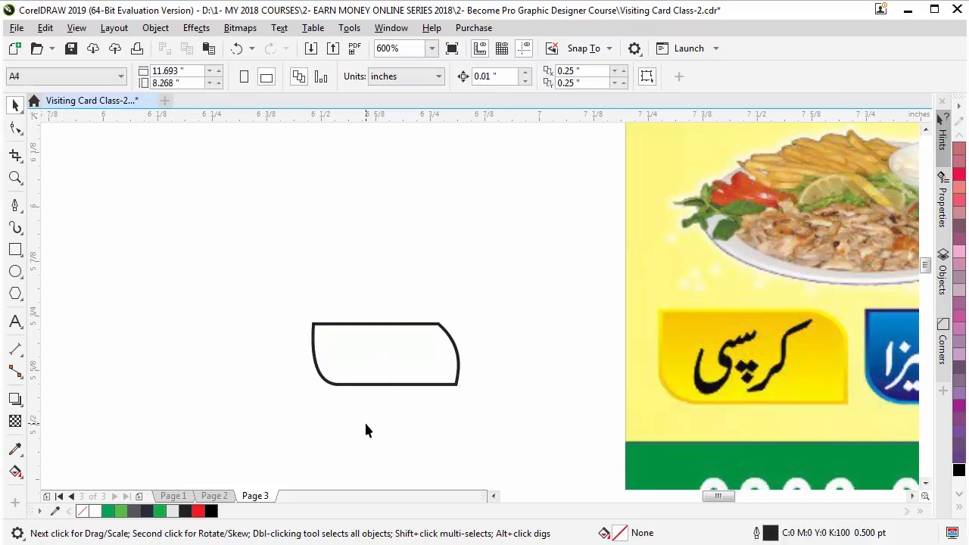
Fill the curved tab shape with the green palette swatch (C80 M2 Y100 K0)
left_click(378, 384)
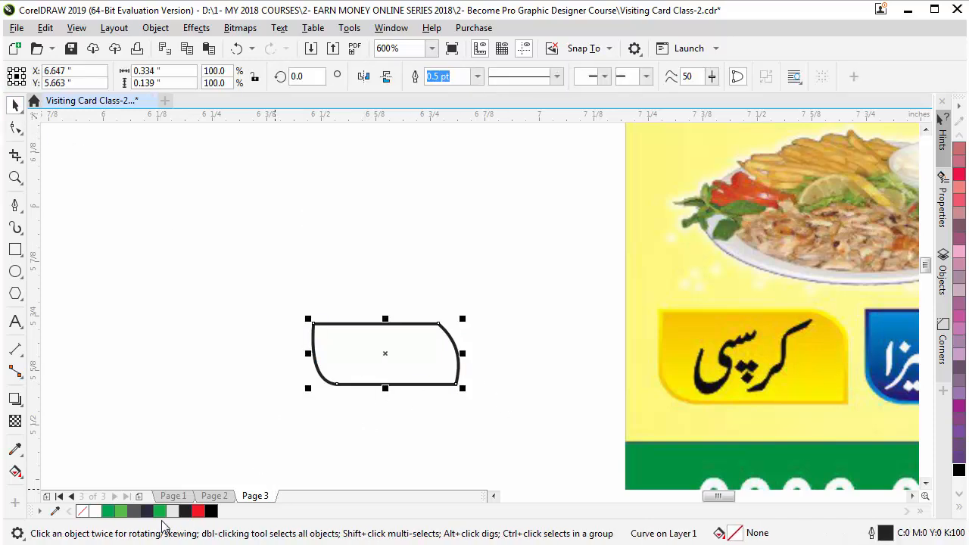
left_click(159, 511)
left_click(440, 427)
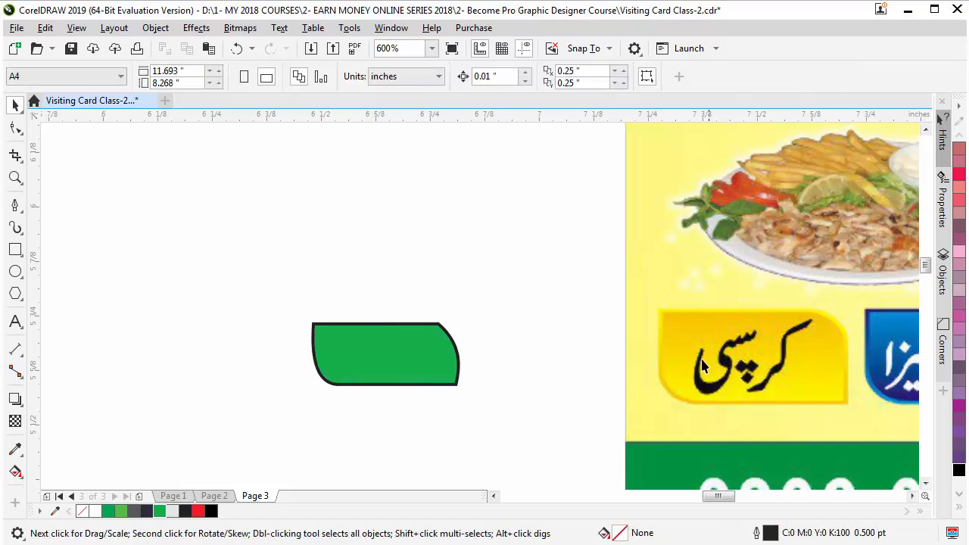
left_click(375, 364)
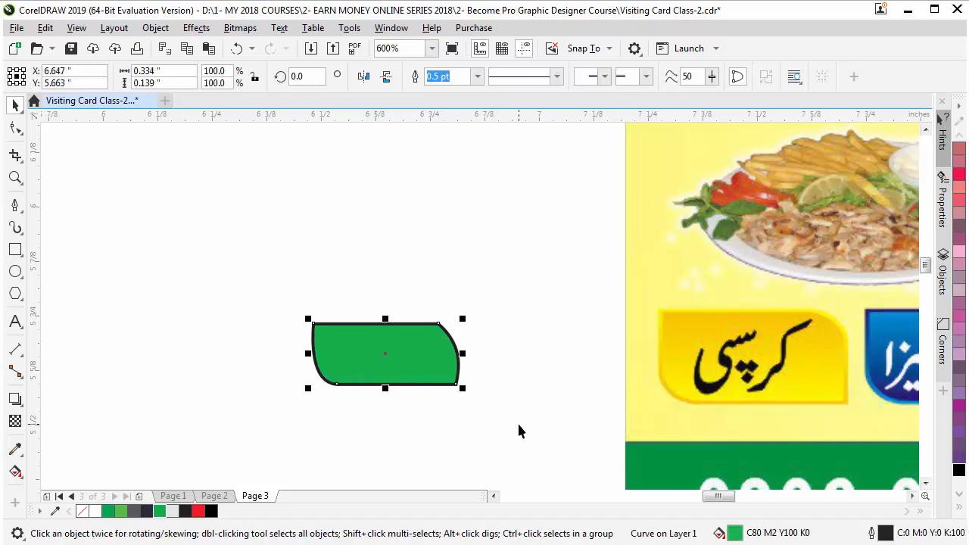
left_click(413, 443)
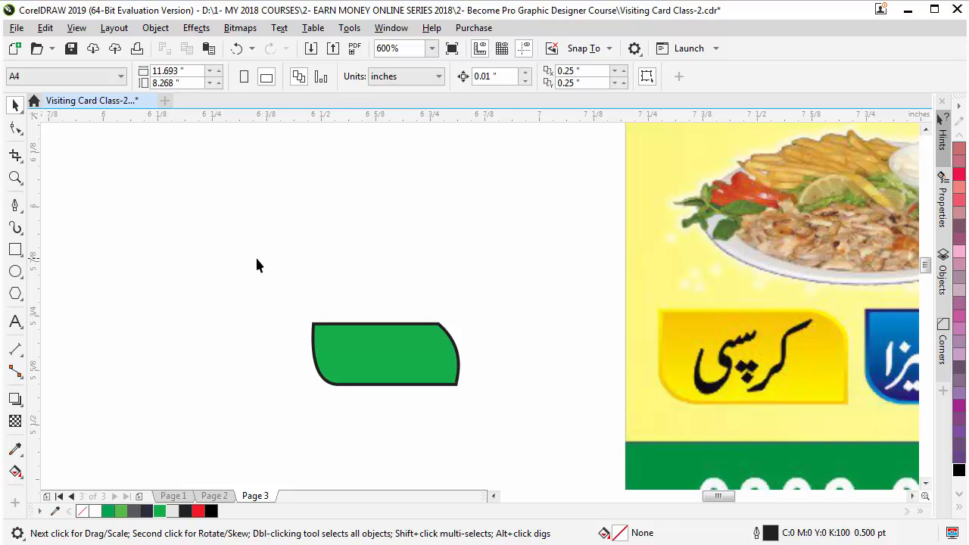
left_click(383, 364)
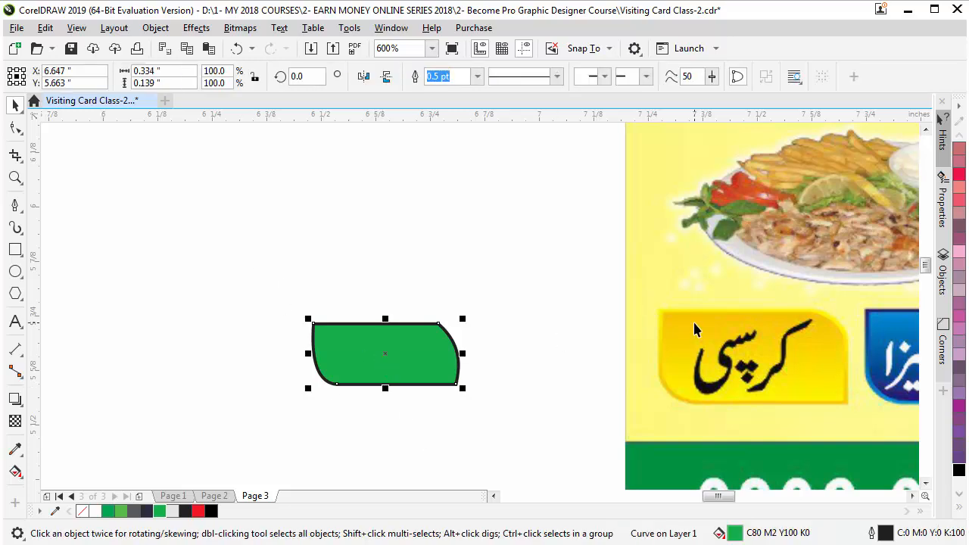
left_click(16, 399)
Apply a vertical fountain fill to the tab, deep yellow at the top and yellow at the bottom
left_click(17, 475)
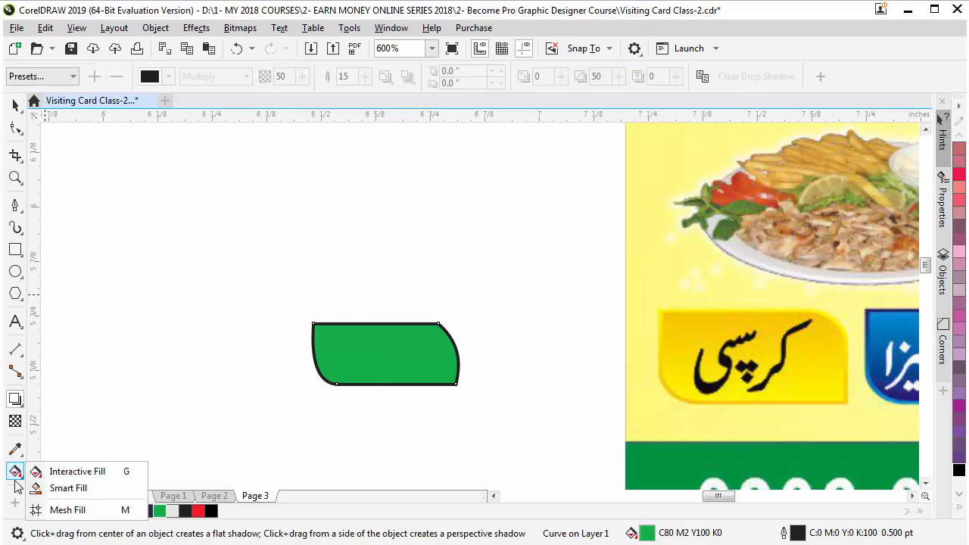
left_click(53, 470)
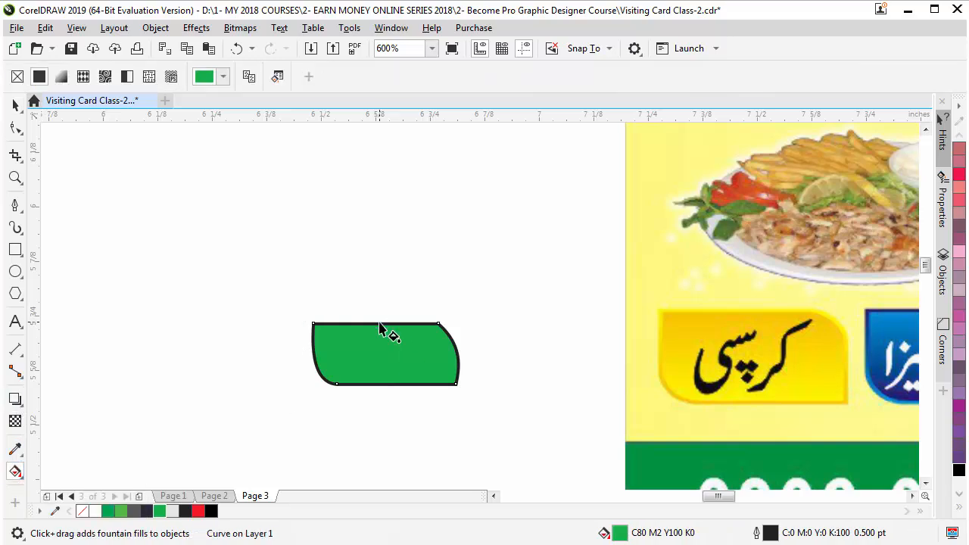
left_click_drag(381, 326, 379, 384)
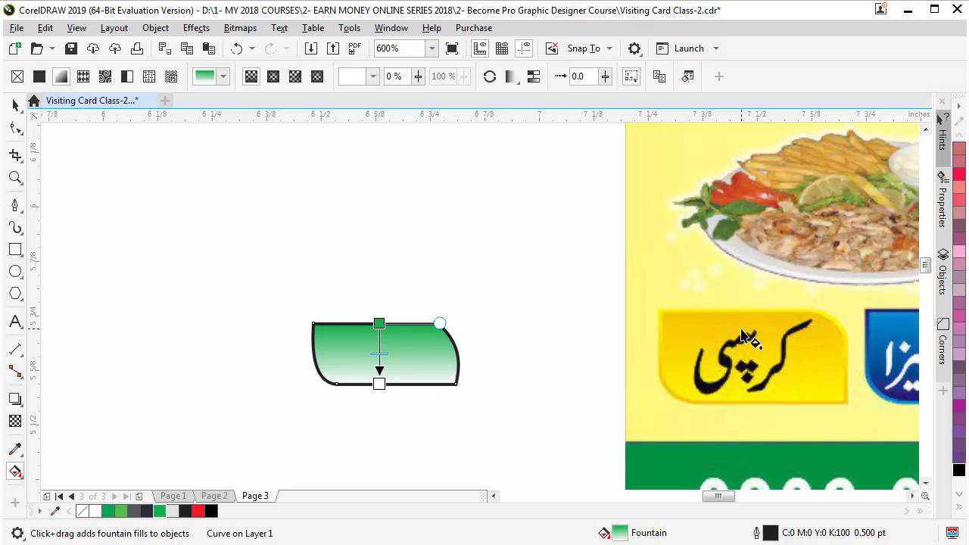
left_click(958, 511)
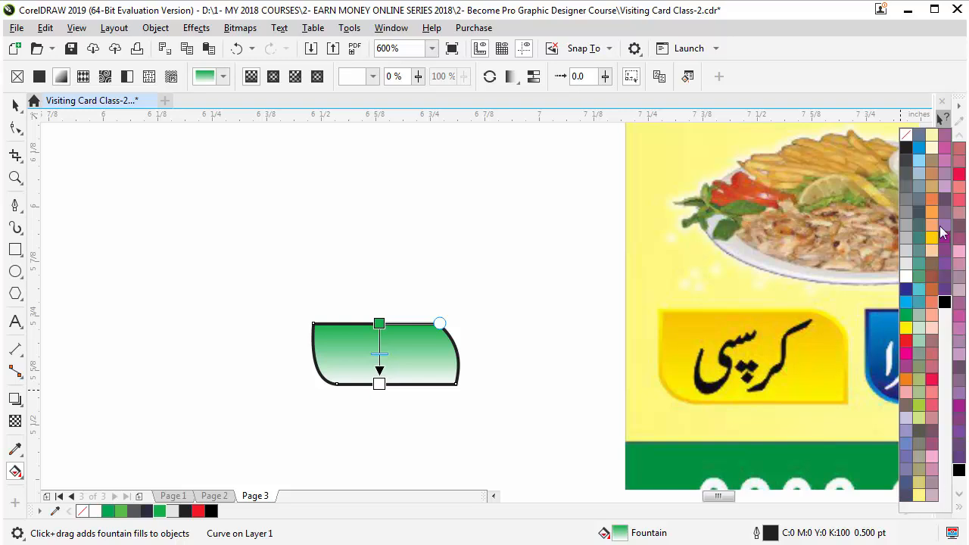
left_click_drag(932, 237, 380, 327)
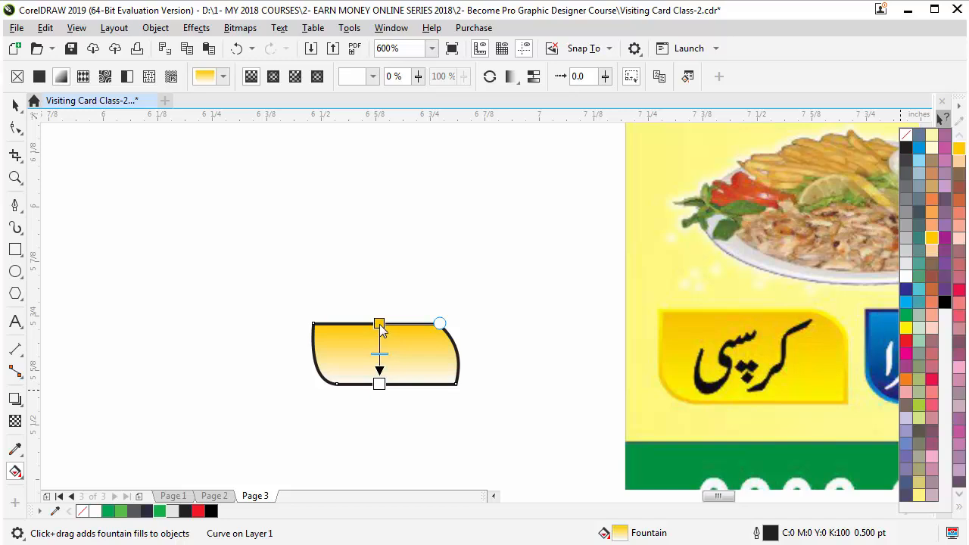
left_click_drag(907, 328, 379, 384)
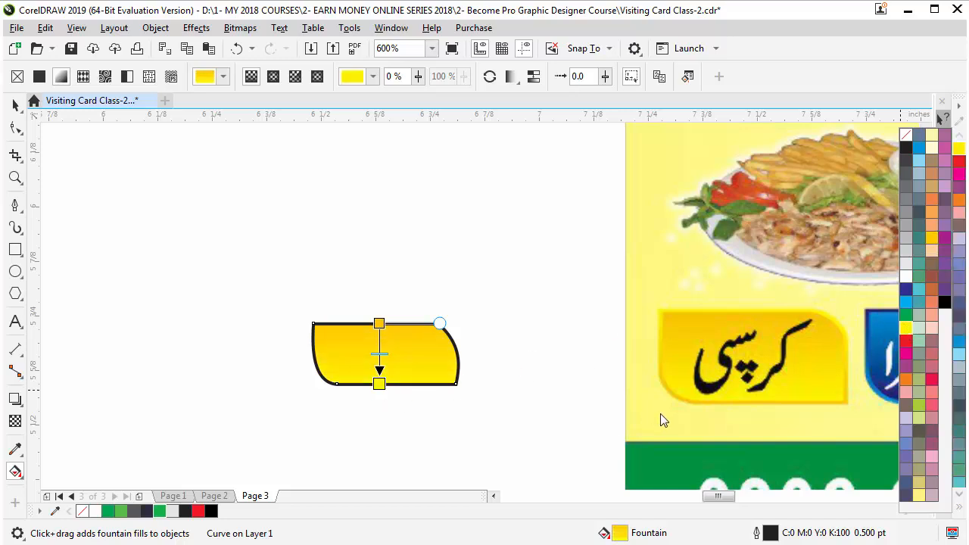
left_click(15, 108)
left_click(256, 246)
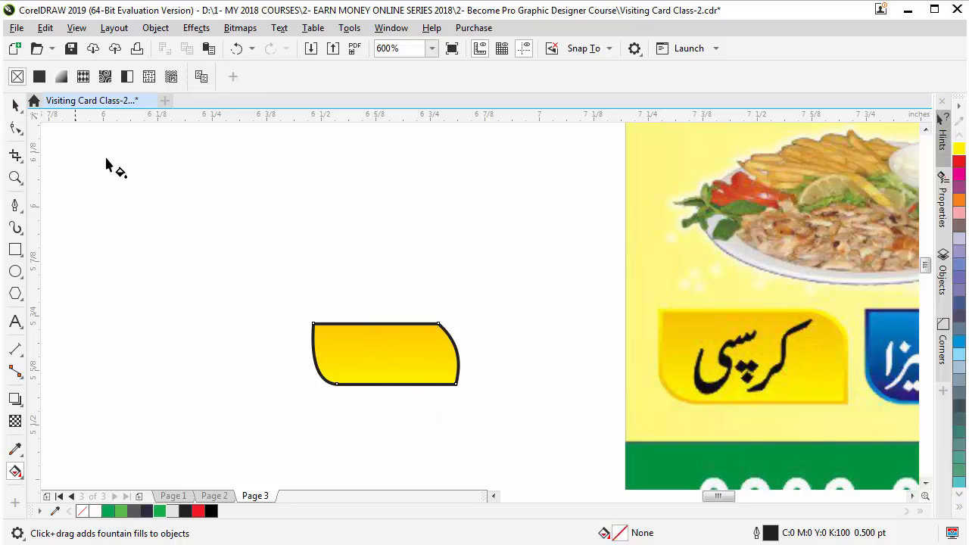
Remove the tab shape's black outline with the no-colour swatch
left_click(11, 108)
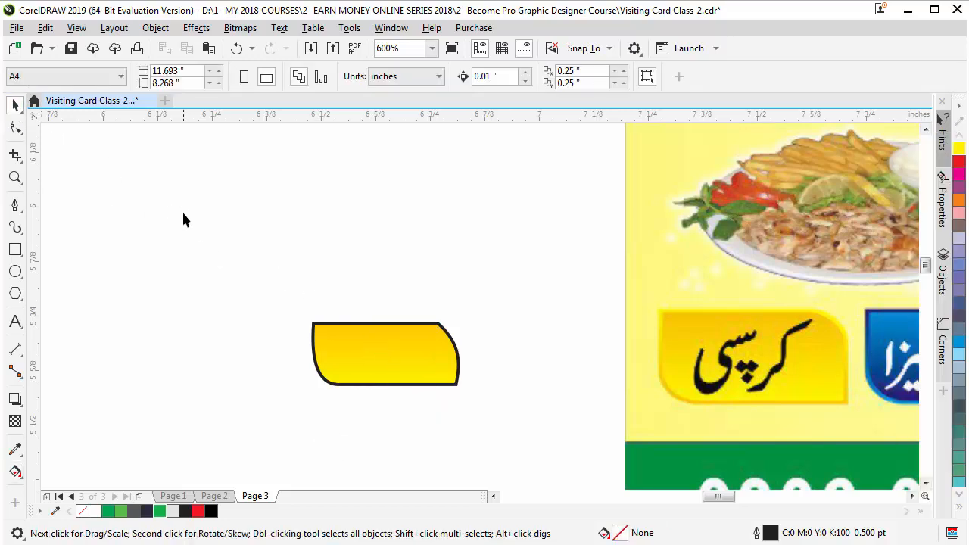
left_click(404, 371)
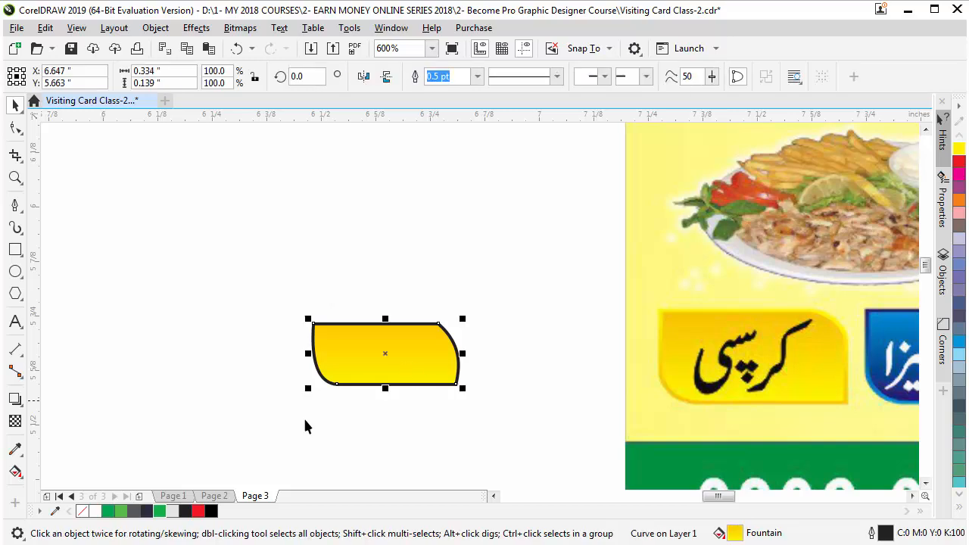
left_click(960, 508)
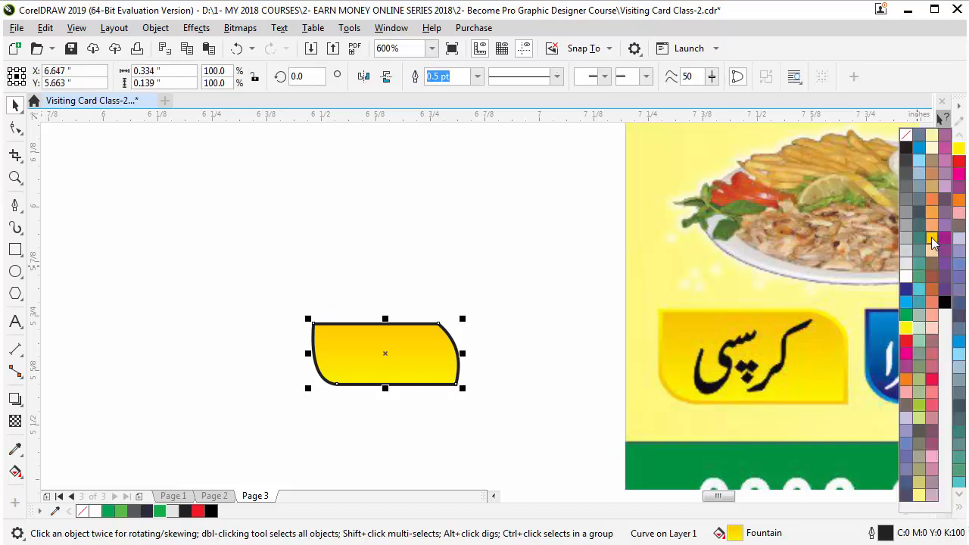
right_click(932, 237)
left_click(530, 426)
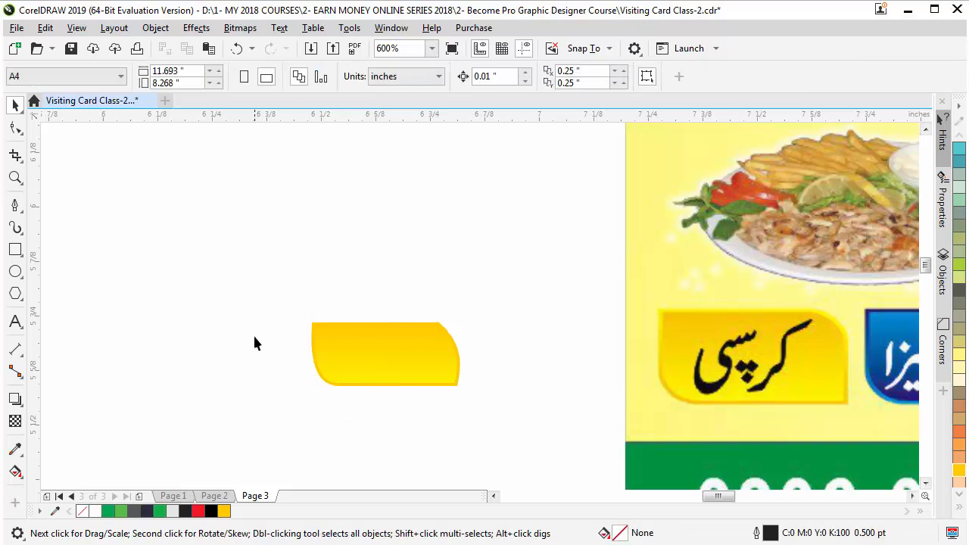
Place a copy of the yellow tab to its left with a cyan-to-dark-blue gradient
scroll(255, 344, "down", 2)
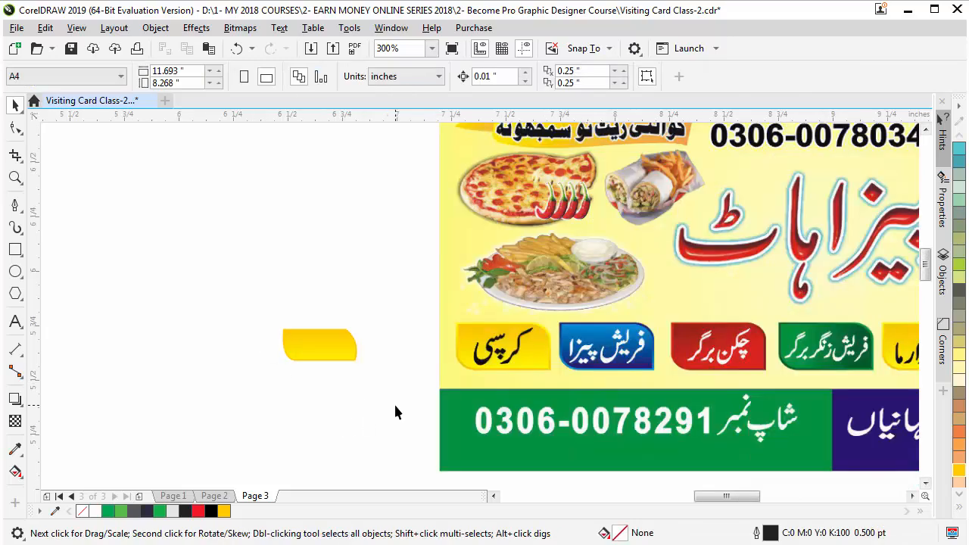
left_click_drag(312, 345, 225, 347)
left_click(15, 471)
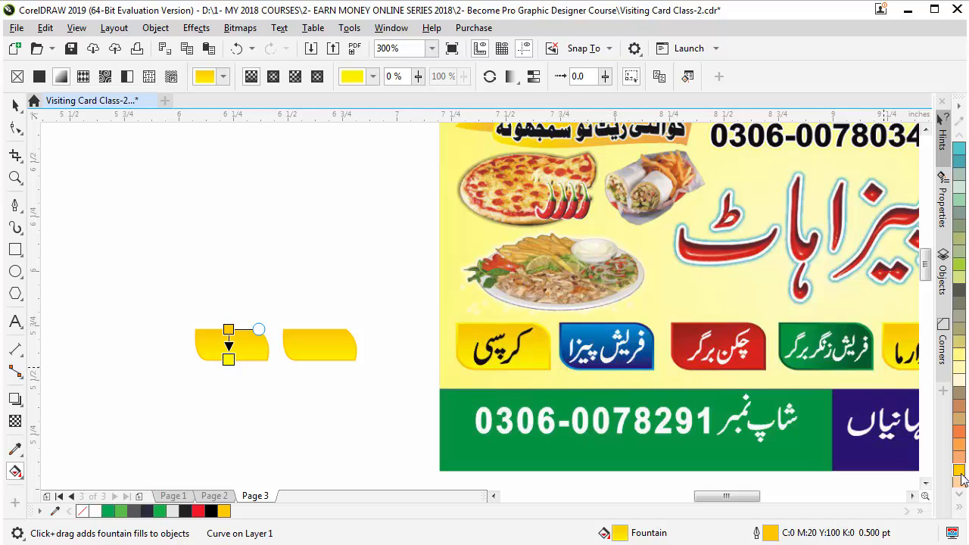
left_click(960, 510)
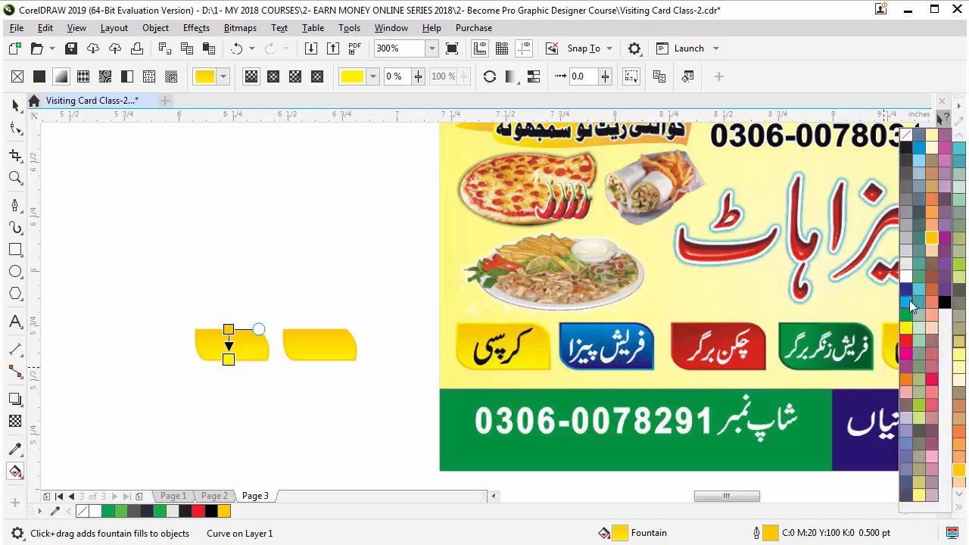
left_click_drag(906, 288, 230, 360)
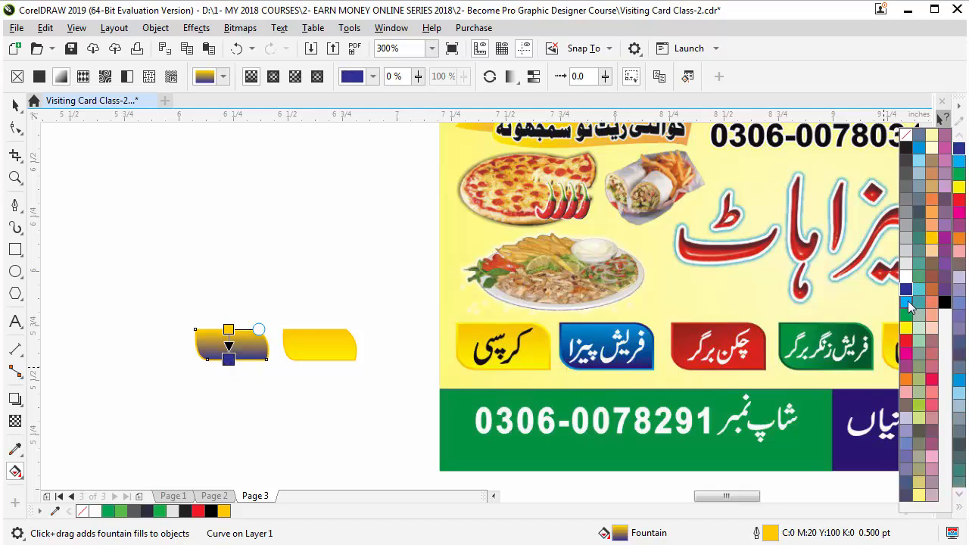
left_click_drag(440, 306, 229, 329)
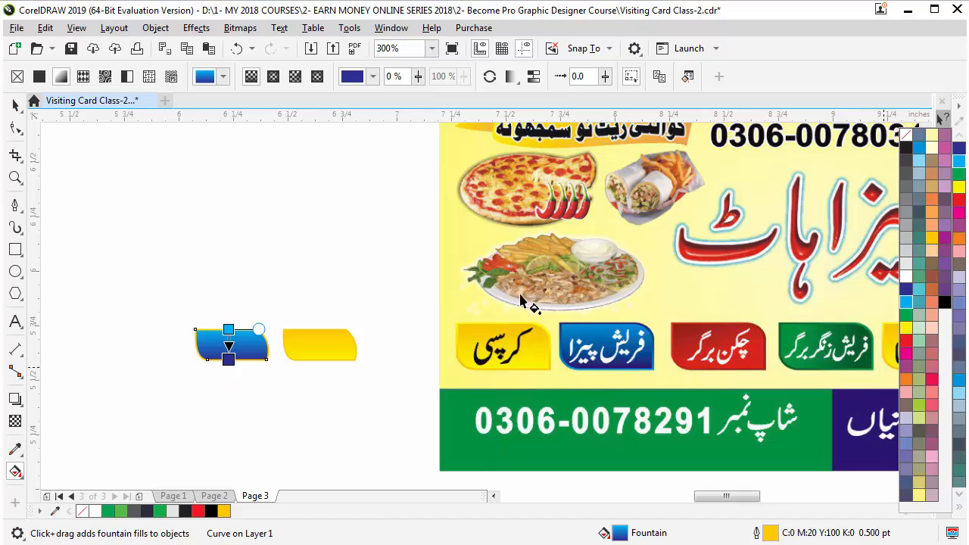
Zoom in on the blue tab and give it a dark blue outline from the palette
key("z")
left_click_drag(540, 285, 719, 415)
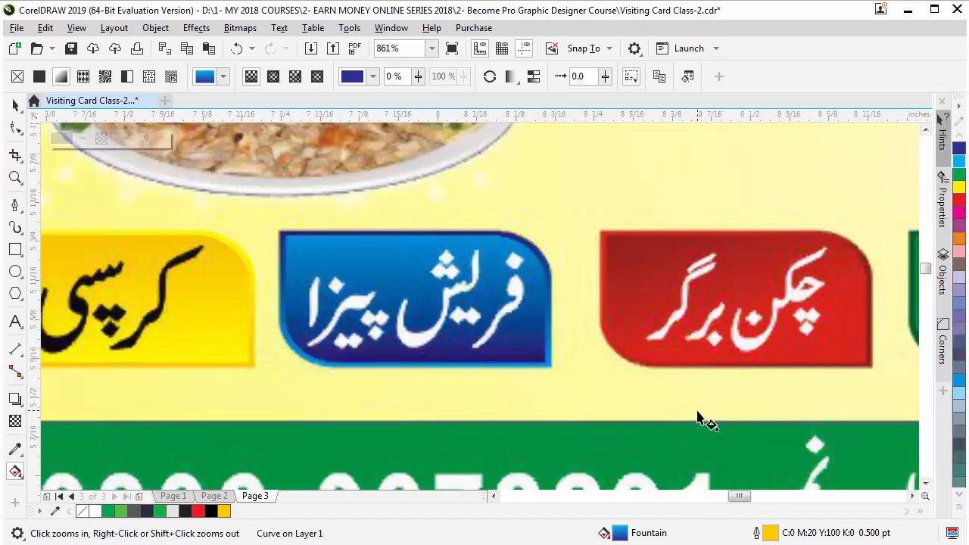
right_click(678, 363)
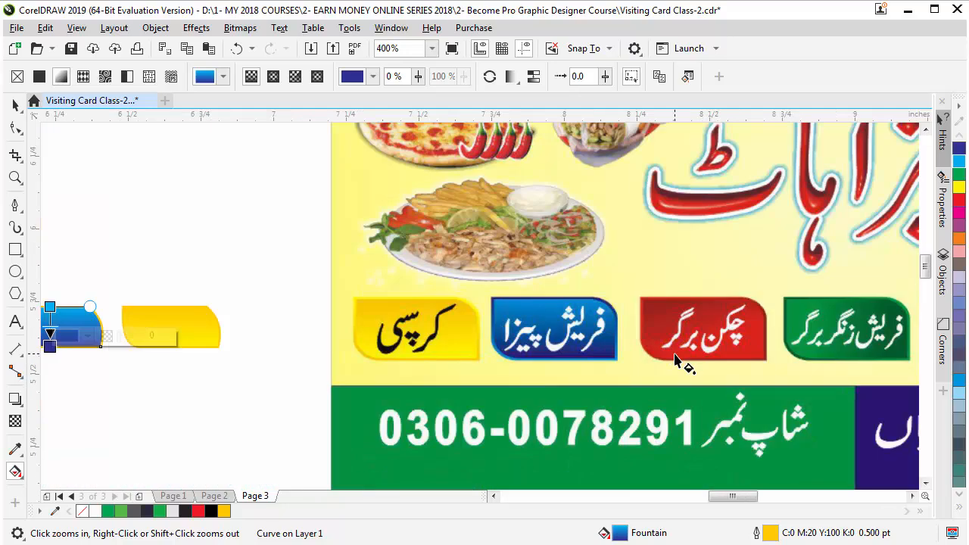
right_click(684, 364)
left_click(17, 107)
left_click(335, 389)
left_click(364, 340)
left_click_drag(292, 312, 405, 390)
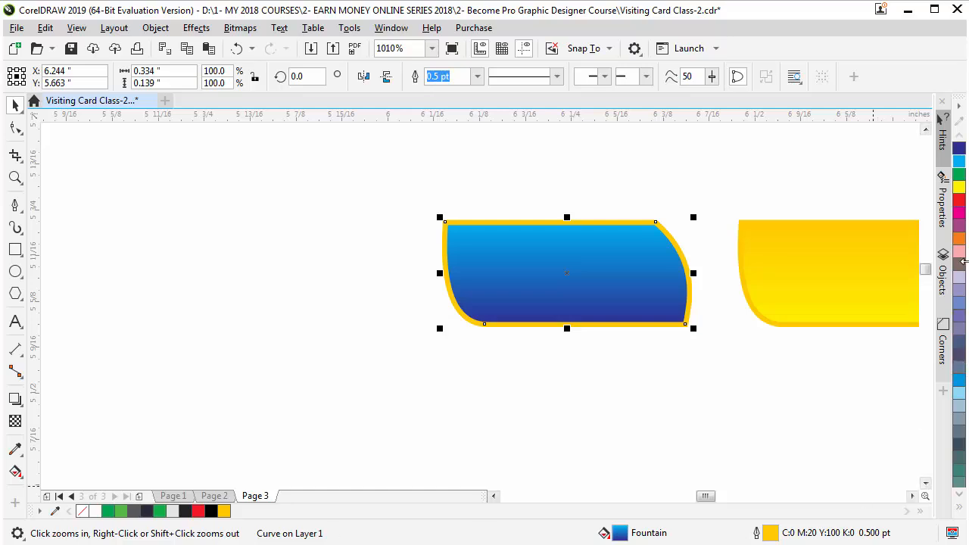
right_click(960, 150)
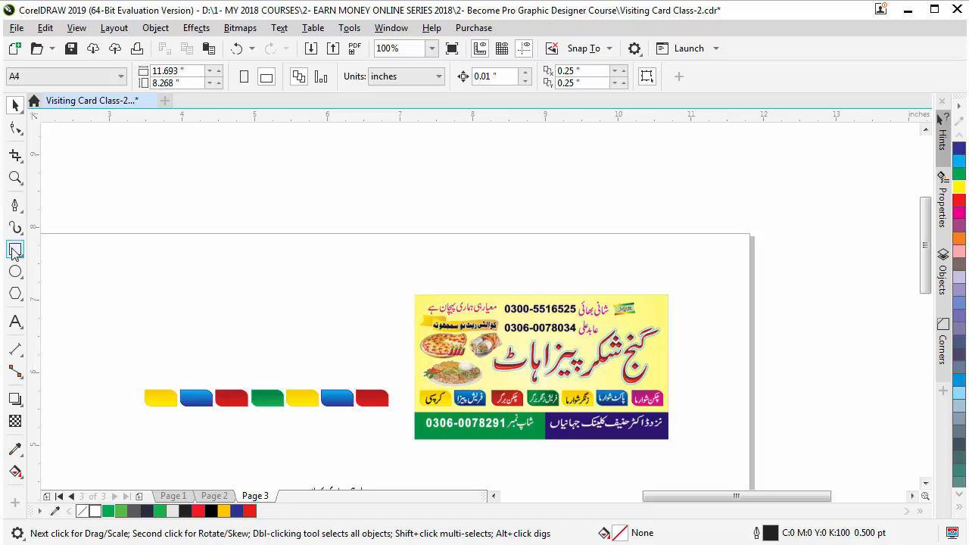
Draw a rectangle and size it to 3.5 × 2.0 inches in the property bar
left_click(16, 251)
left_click_drag(134, 212, 359, 359)
left_click(17, 108)
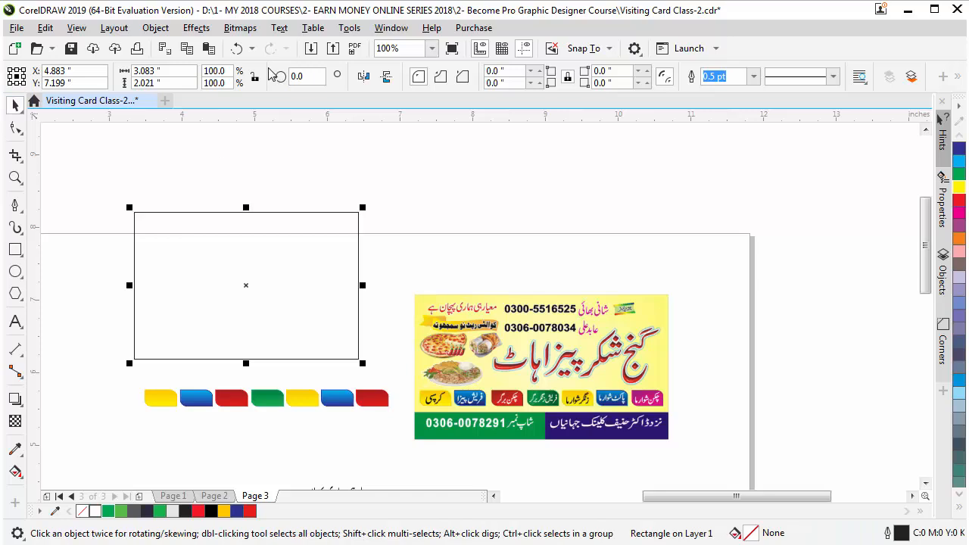
left_click(163, 71)
type("3.5")
key("Tab")
type("2")
key("Return")
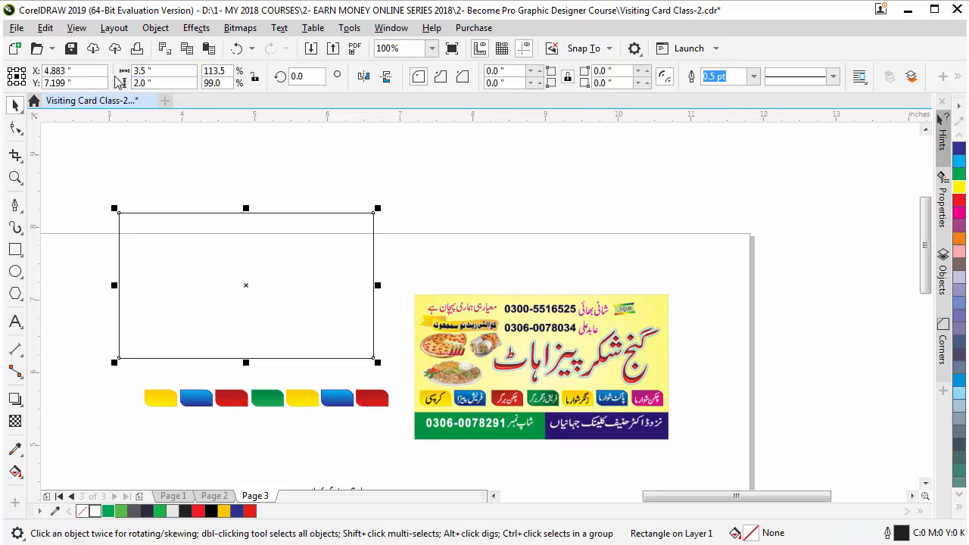
right_click(117, 79)
left_click(17, 108)
Move the rectangle down over the row of tabs and zoom in on it
left_click_drag(230, 271, 252, 356)
left_click(153, 274)
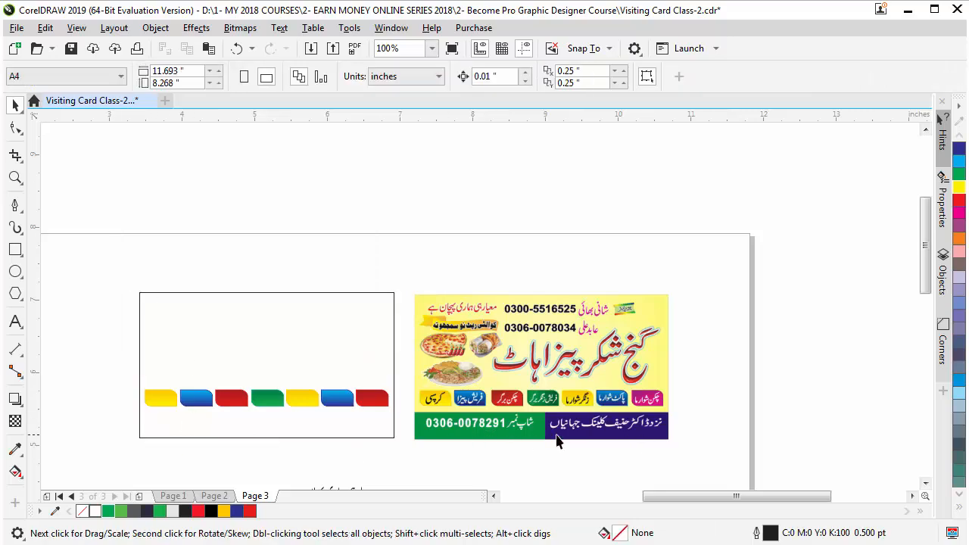
left_click(243, 342)
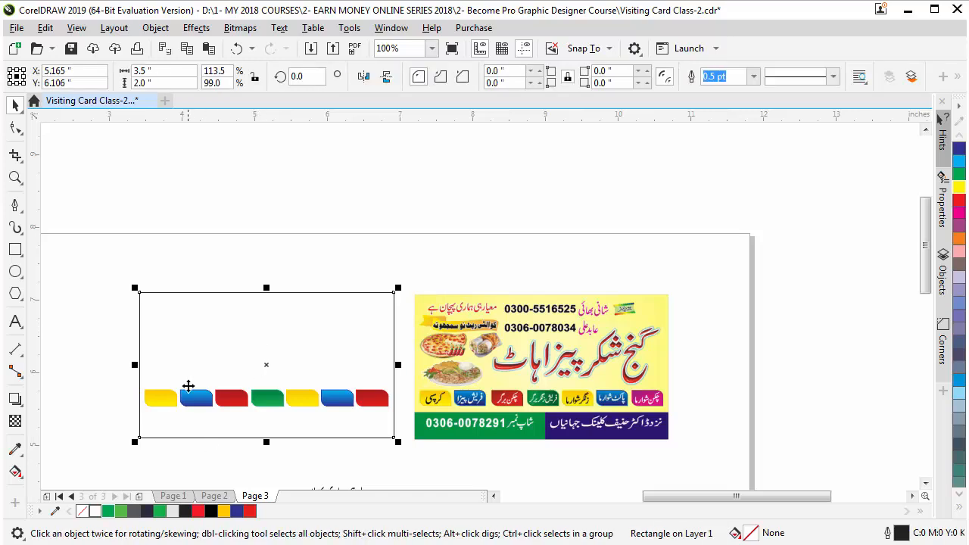
key("z")
left_click_drag(123, 277, 414, 454)
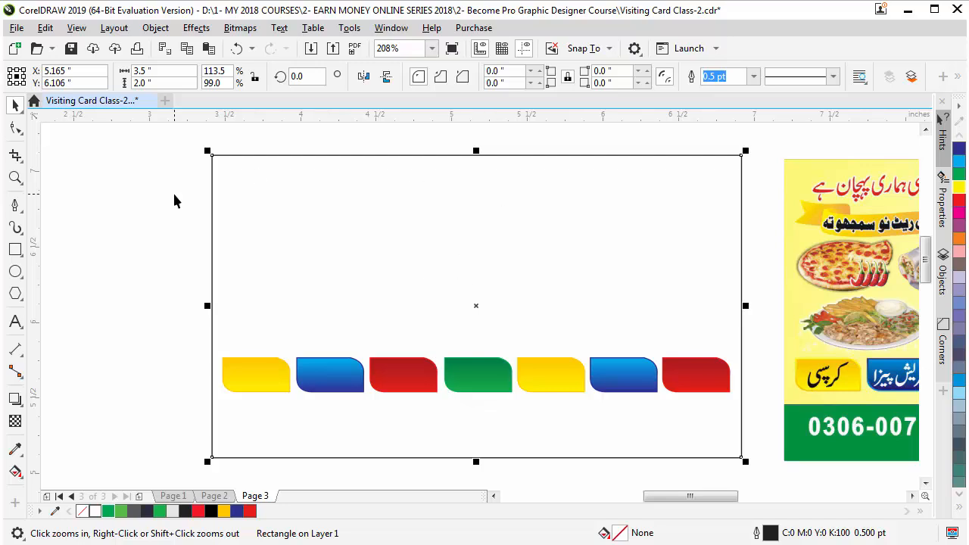
key("space")
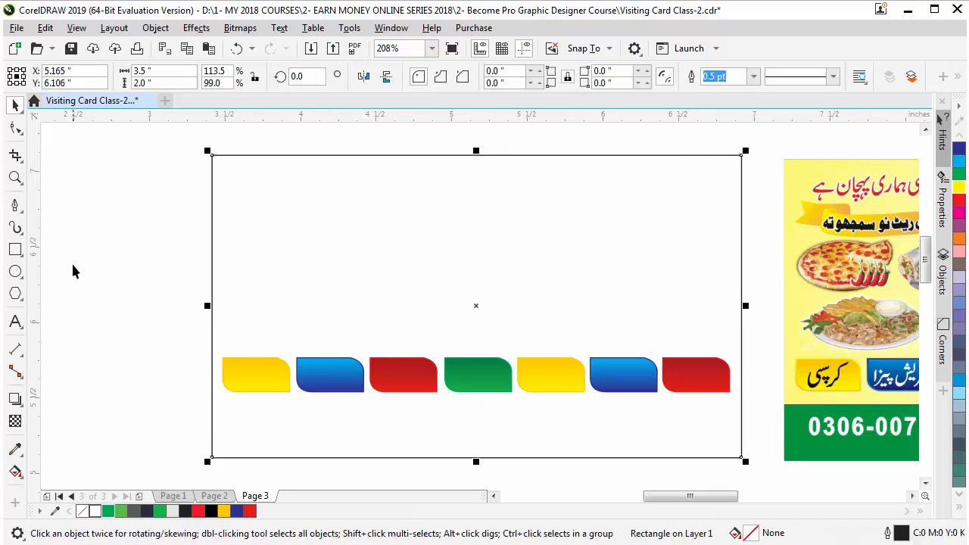
Add a vertical guide through the card's centre and shrink a copy of the card into a bottom strip
left_click(480, 50)
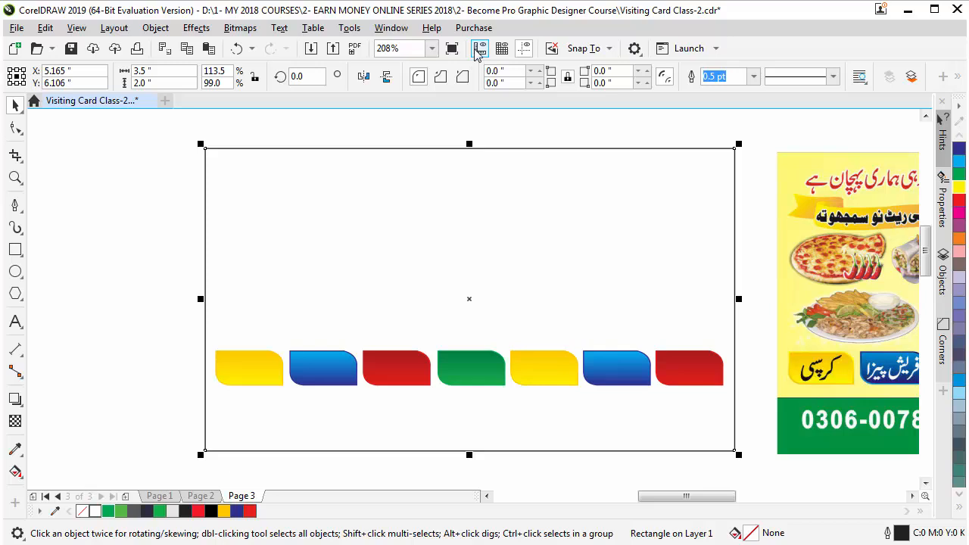
left_click(480, 49)
left_click_drag(38, 297, 478, 309)
left_click(406, 438)
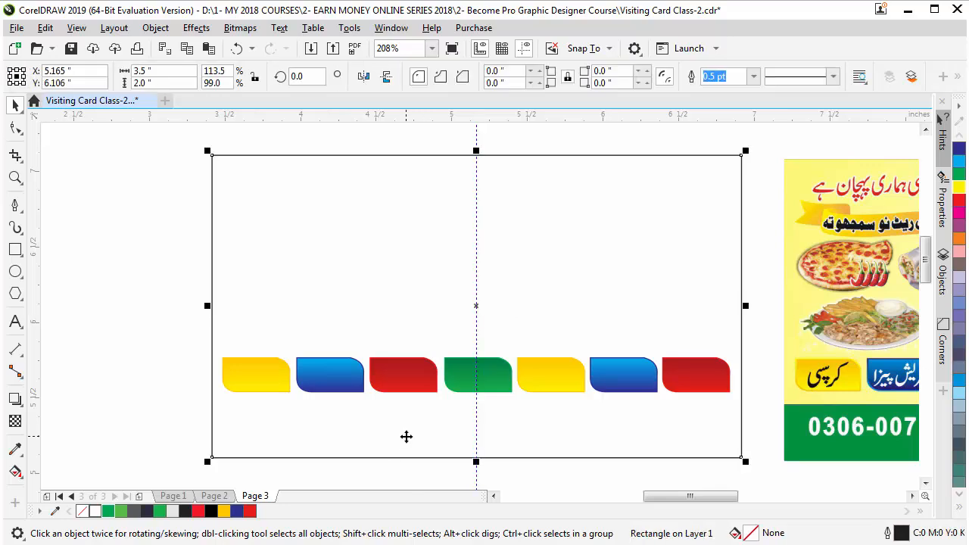
left_click_drag(477, 151, 477, 405)
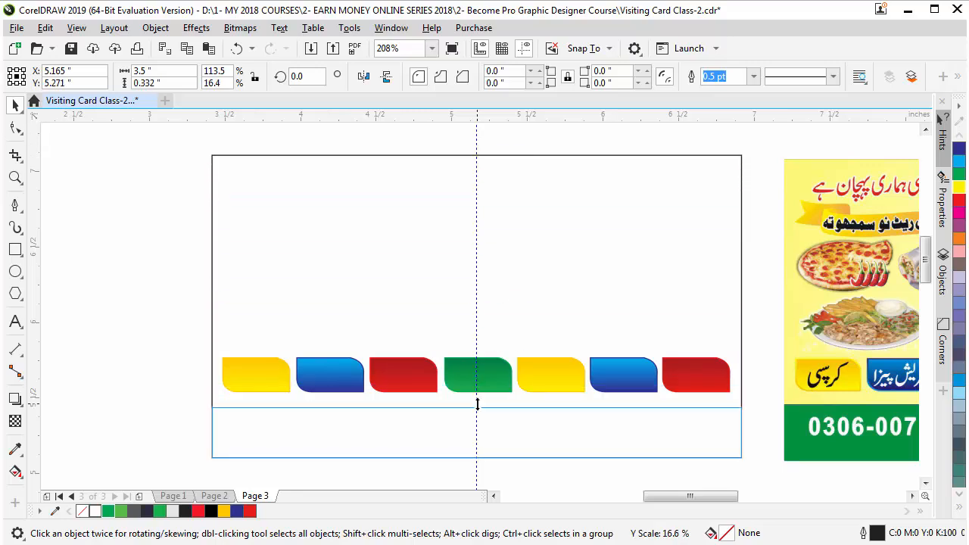
left_click_drag(477, 405, 477, 406)
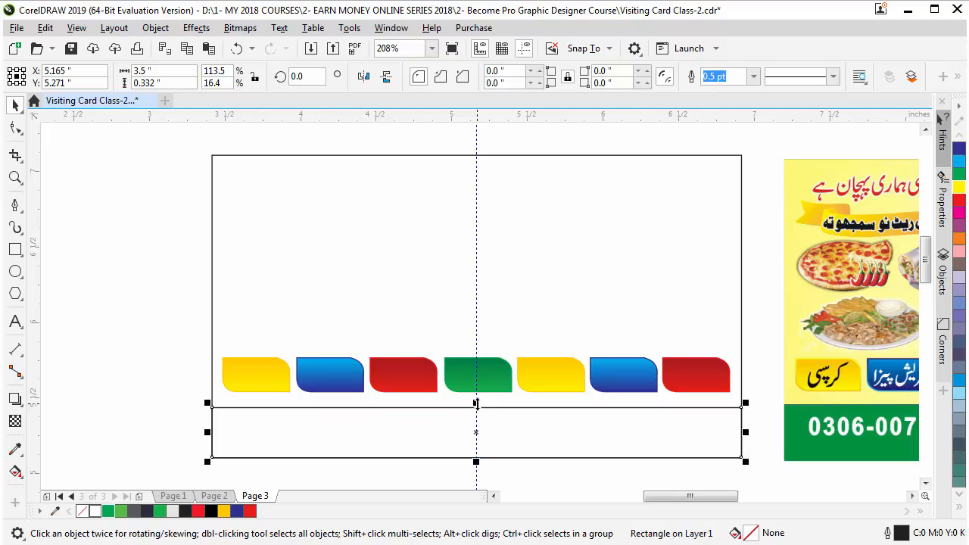
Halve the strip to the left side and mirror a copy into the right half
left_click_drag(746, 432, 477, 431)
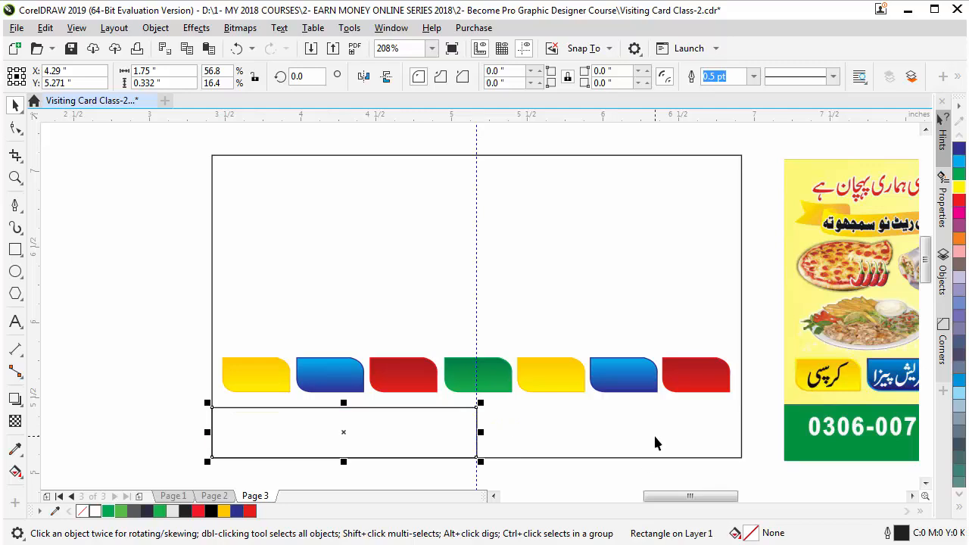
left_click_drag(210, 433, 572, 437)
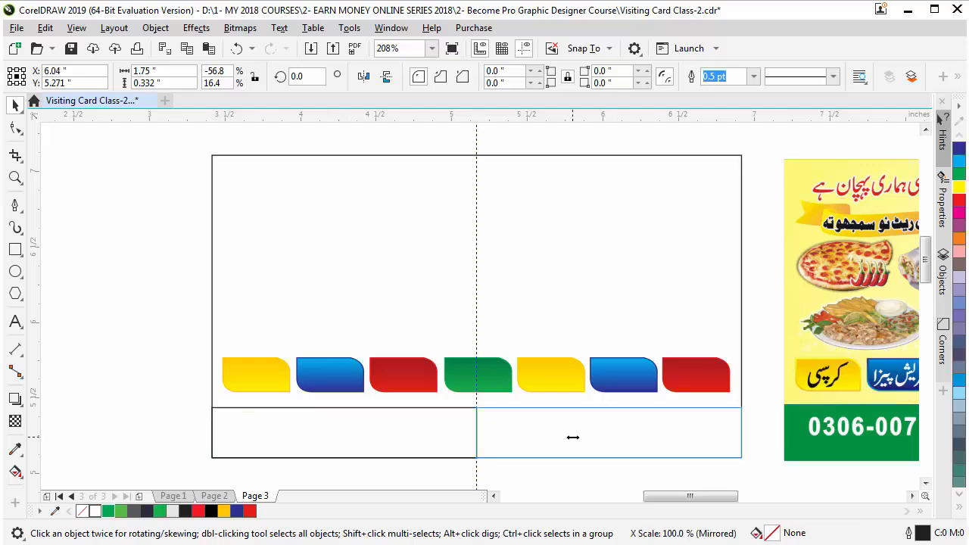
left_click_drag(573, 437, 573, 437)
Fill the right strip dark blue and the left strip green
left_click(122, 293)
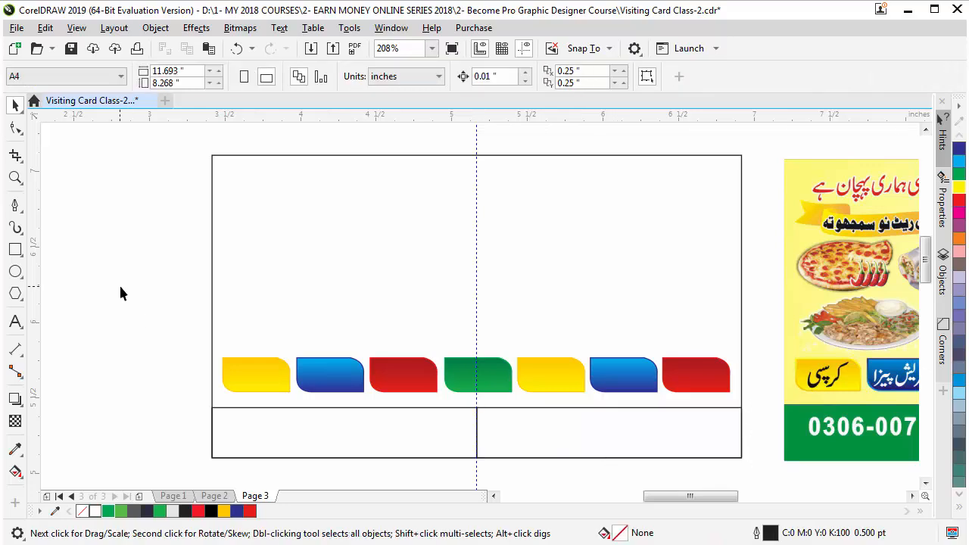
left_click(517, 430)
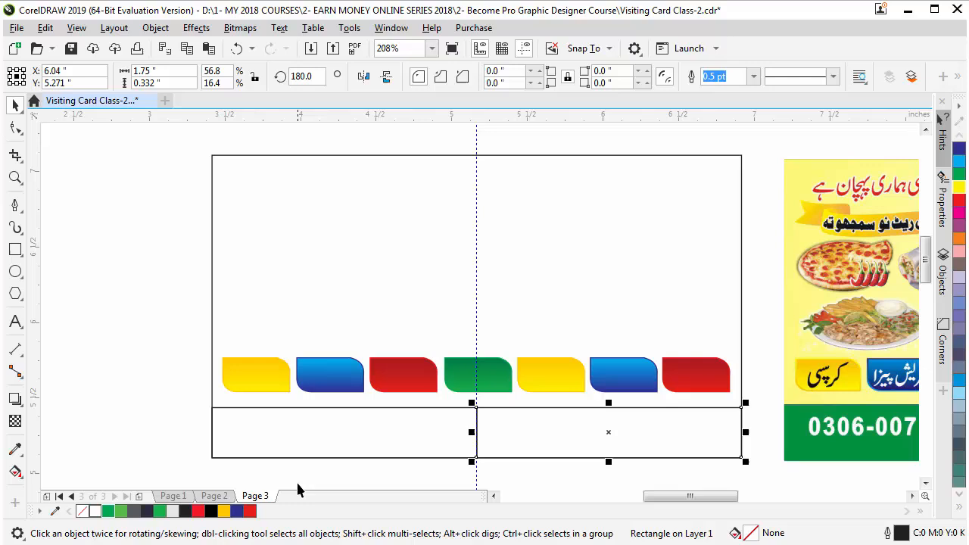
left_click(237, 511)
left_click(358, 450)
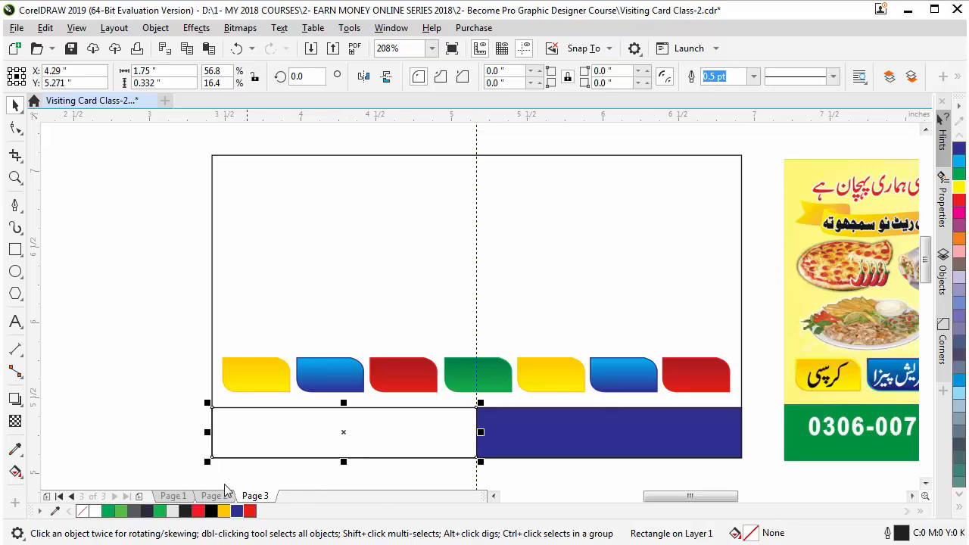
left_click(109, 511)
left_click(106, 338)
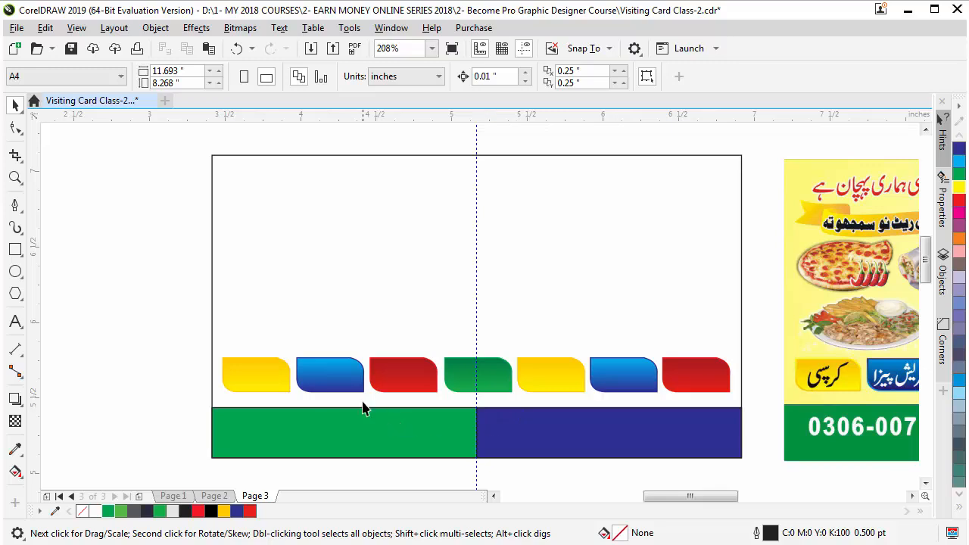
scroll(320, 394, "down", 2)
Apply a top-to-bottom fountain fill to the card rectangle with yellow as the top colour
key("z")
left_click_drag(251, 255, 606, 460)
left_click(312, 247)
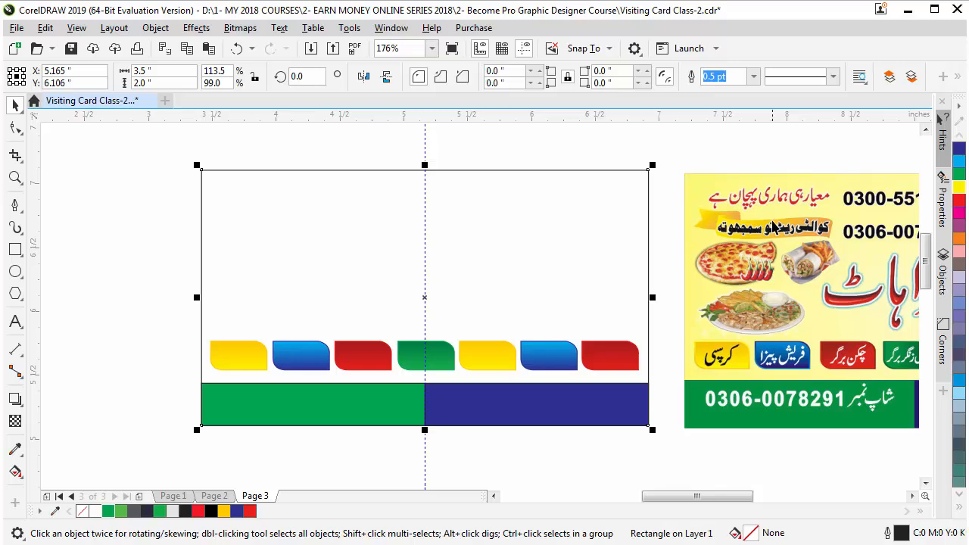
scroll(605, 204, "down", 2)
key("z")
left_click_drag(349, 168, 694, 351)
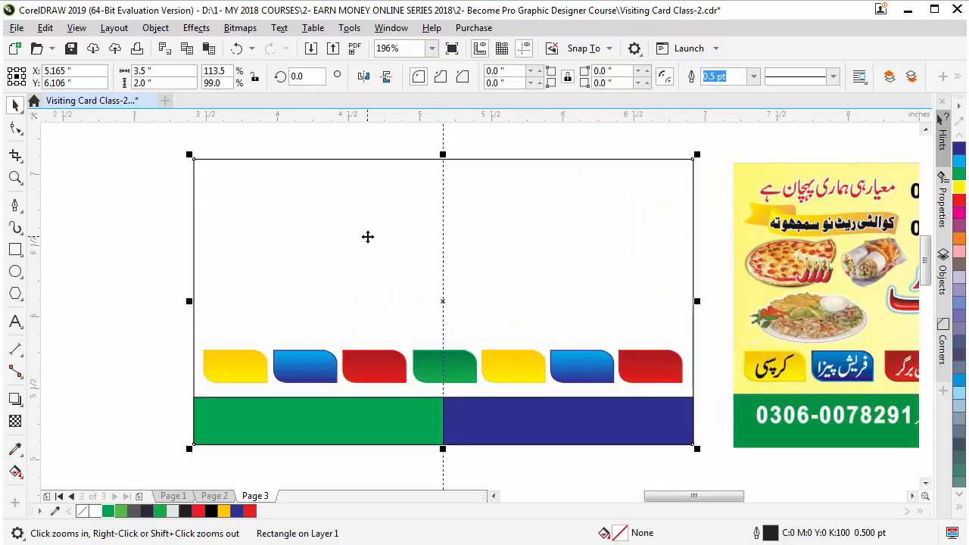
left_click(16, 472)
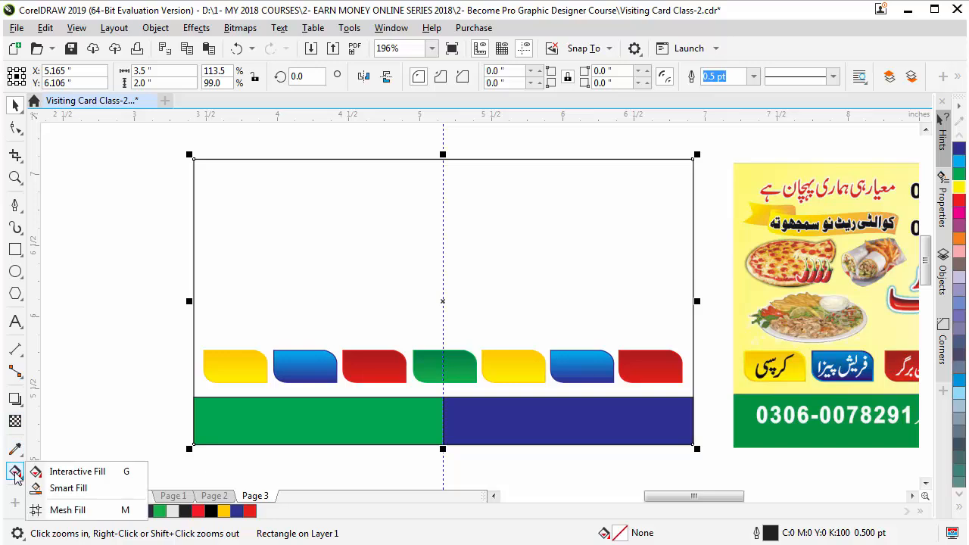
left_click(111, 475)
left_click_drag(439, 159, 441, 459)
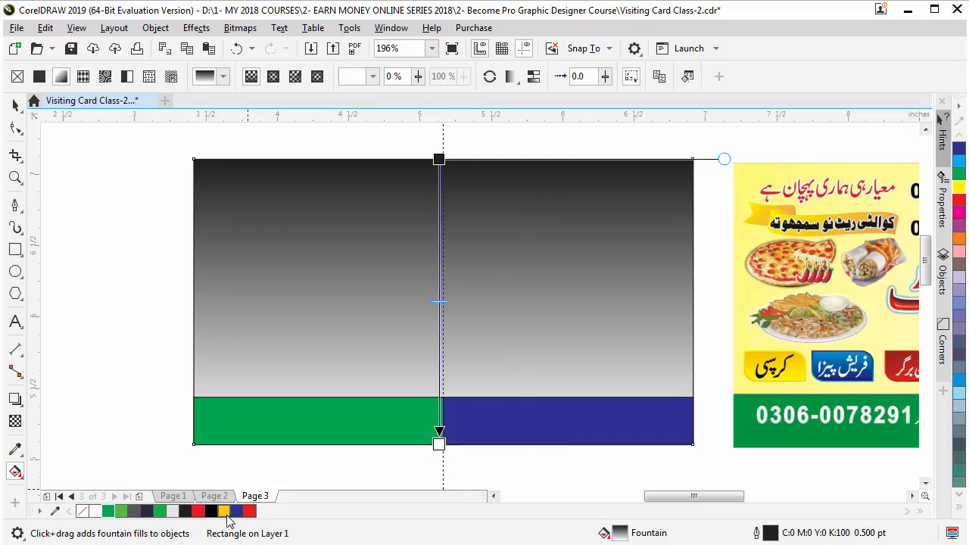
left_click_drag(959, 191, 441, 158)
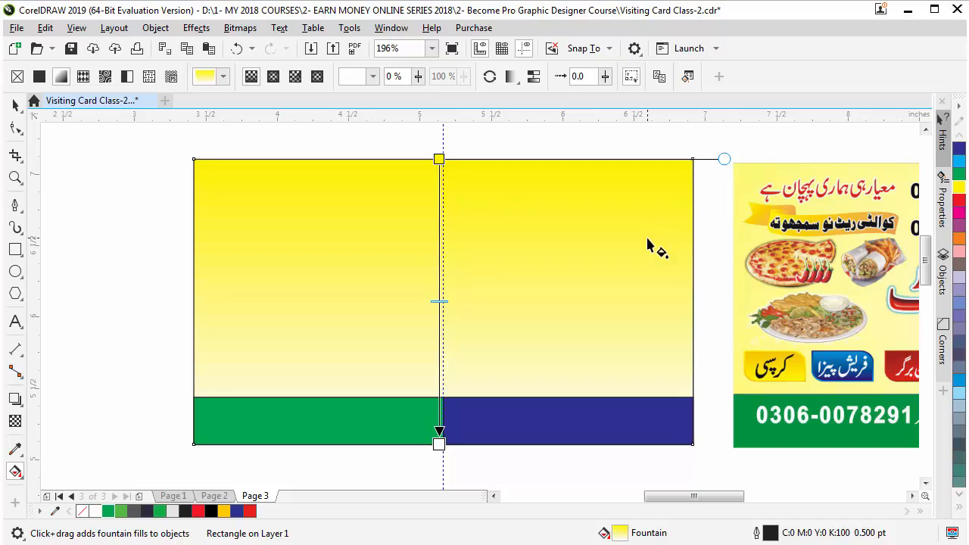
Switch the card's gradient to elliptical and stretch it to cover the card
left_click(274, 80)
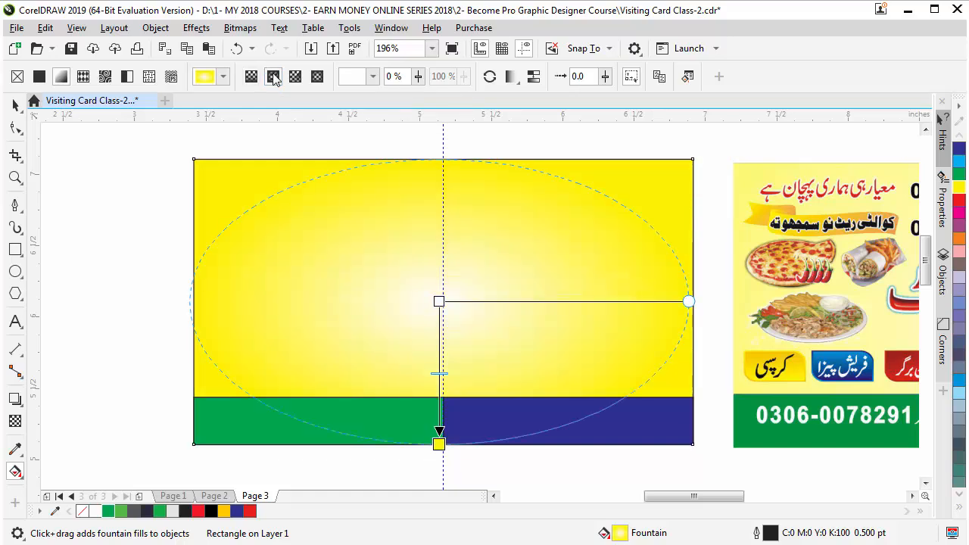
left_click_drag(440, 443, 439, 482)
scroll(382, 241, "down", 2)
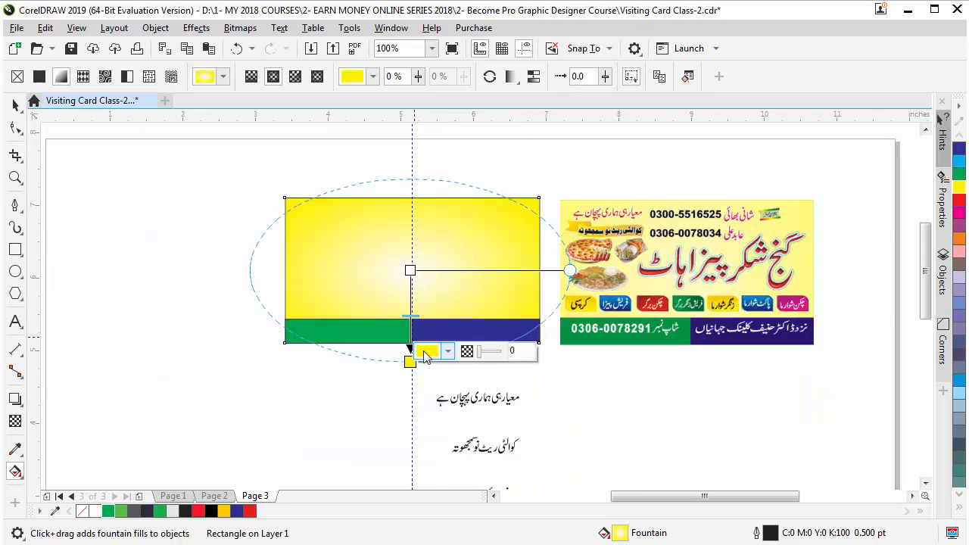
key("F2")
left_click_drag(216, 160, 756, 396)
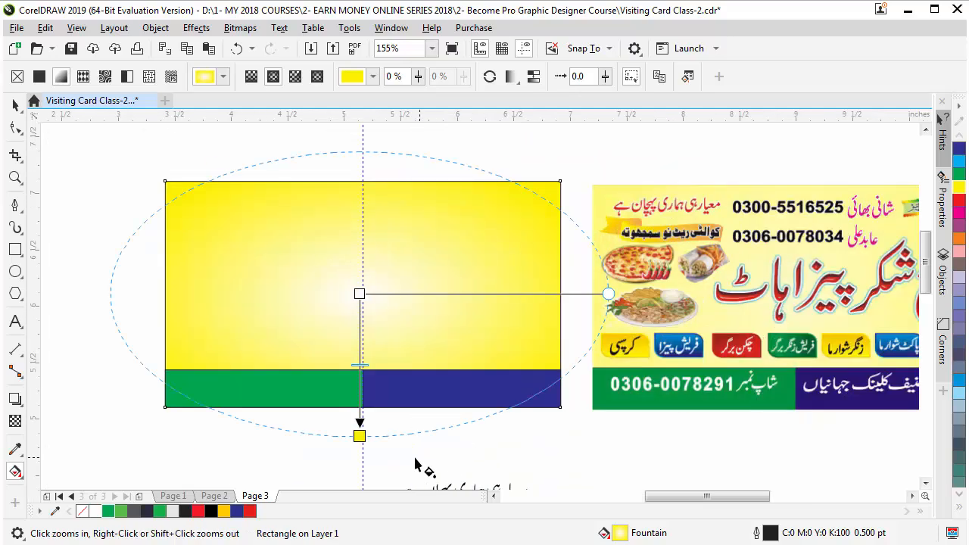
left_click(362, 384)
left_click_drag(359, 436, 359, 465)
left_click_drag(359, 294, 359, 276)
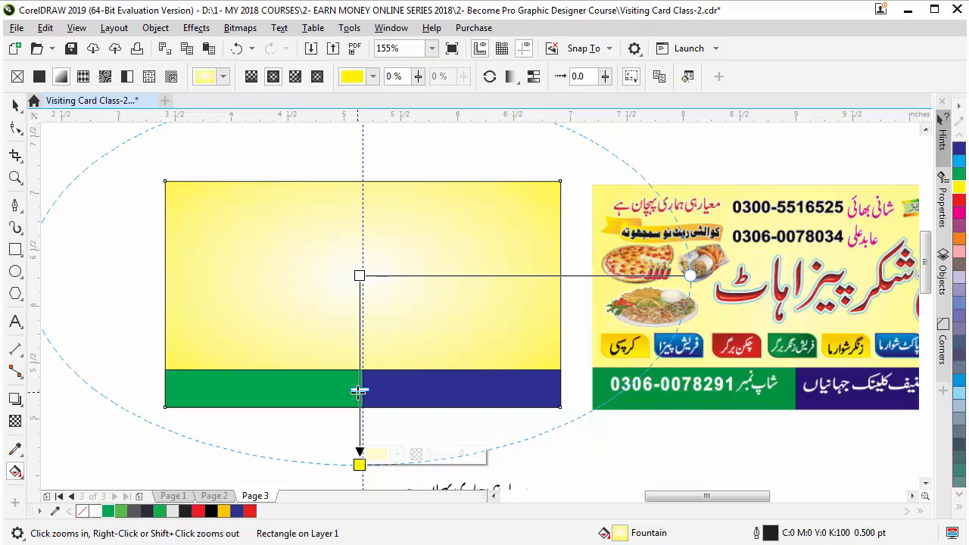
Reopen the card's radial gradient controls and colour swatches, then finish the fill
left_click(15, 105)
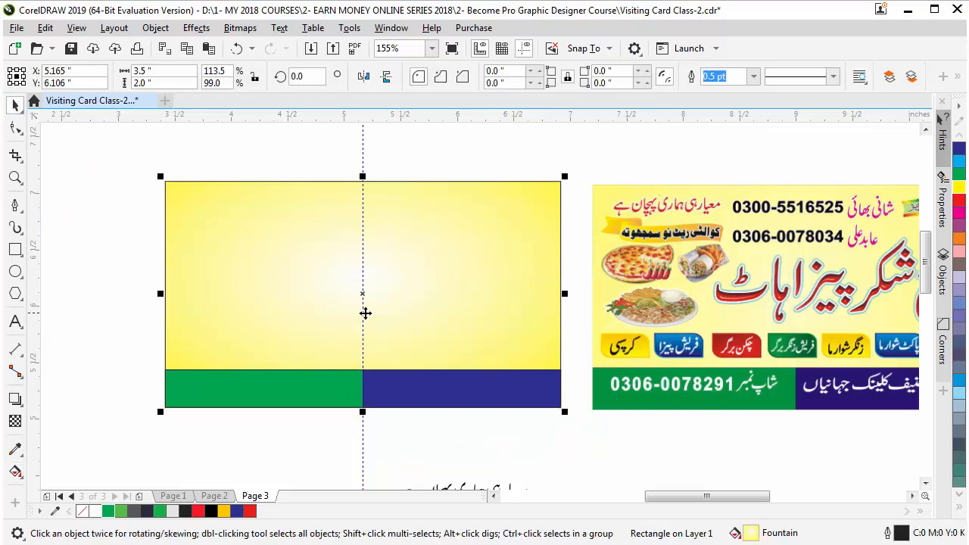
scroll(379, 296, "down", 3)
key("z")
left_click_drag(253, 208, 634, 379)
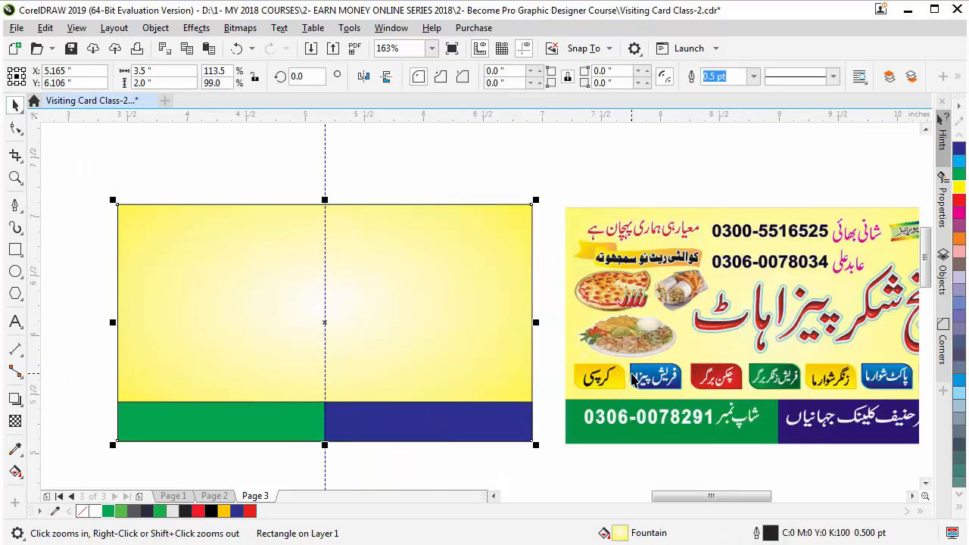
key("space")
left_click(400, 316)
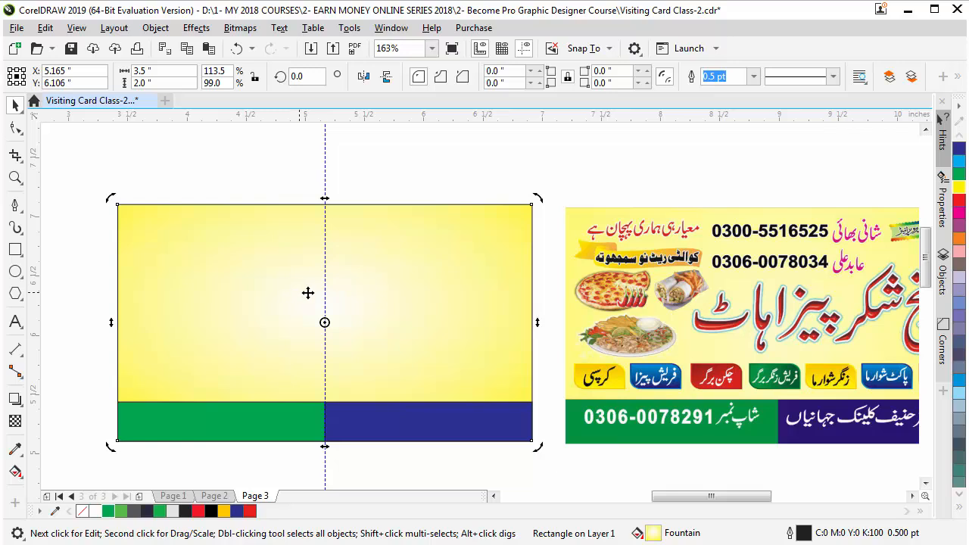
left_click(15, 471)
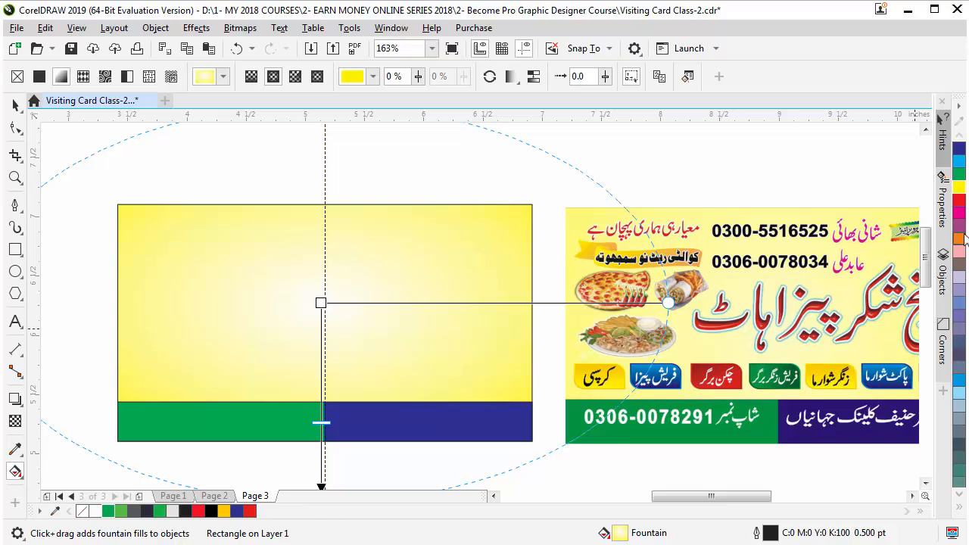
left_click(960, 509)
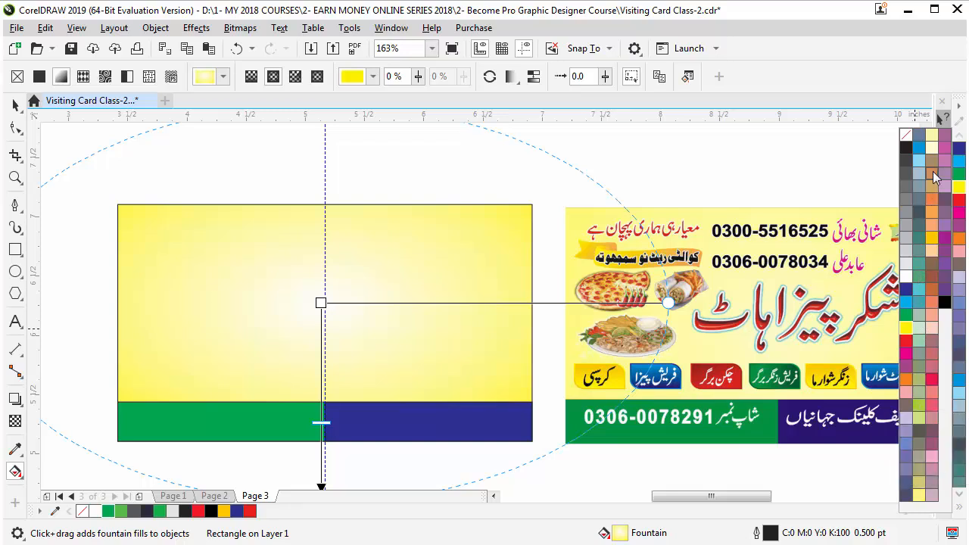
left_click(447, 371)
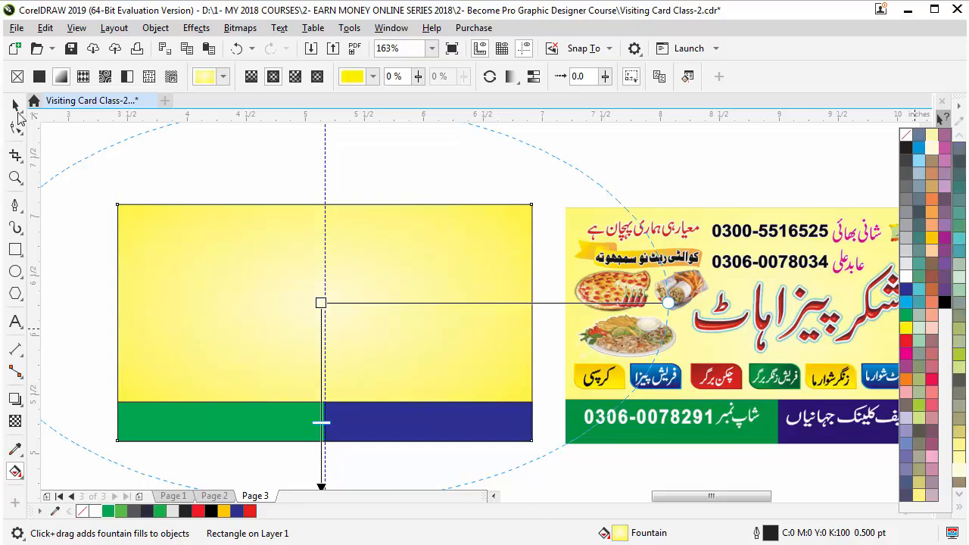
left_click(273, 151)
Drag the Urdu tagline from below the cards onto the yellow card's top-left corner
left_click(15, 105)
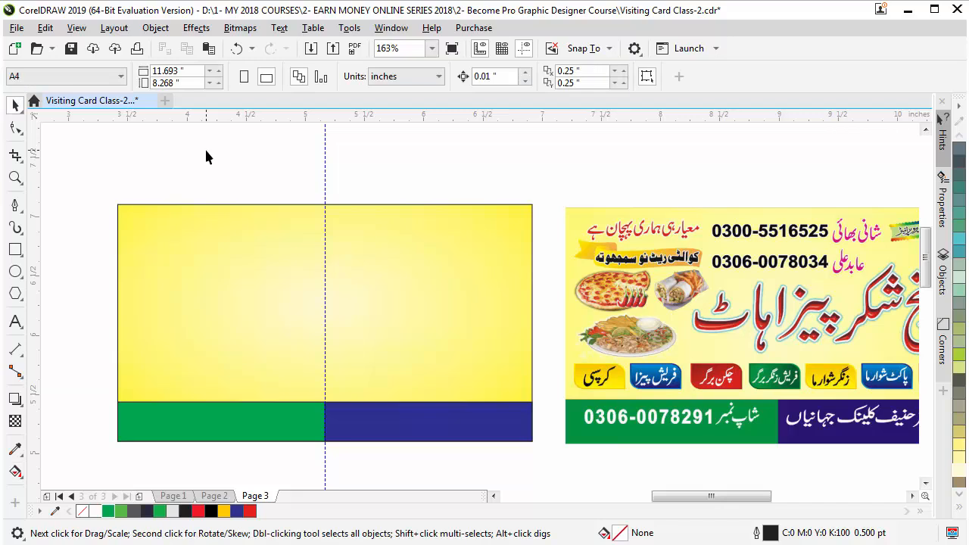
scroll(595, 209, "down", 2)
key("F2")
left_click_drag(311, 162, 804, 341)
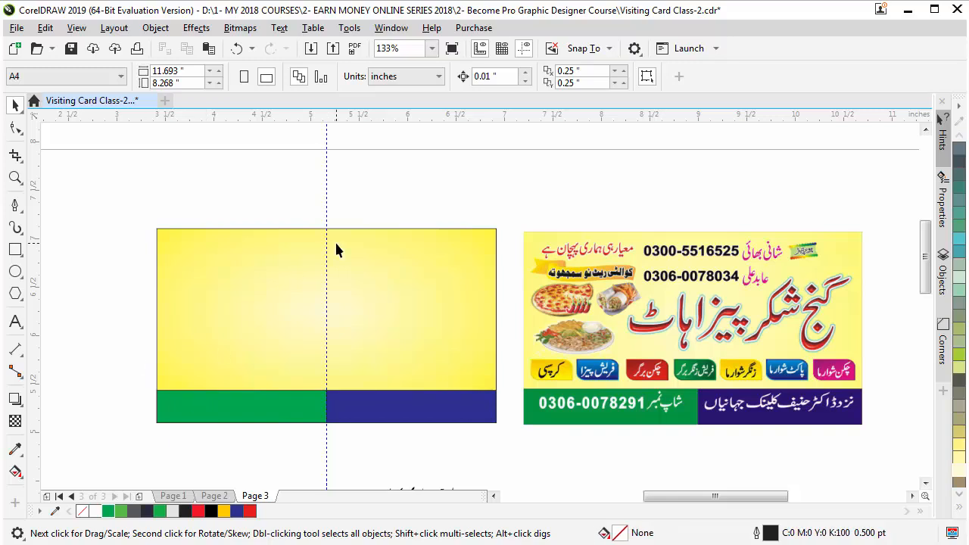
scroll(348, 279, "down", 3)
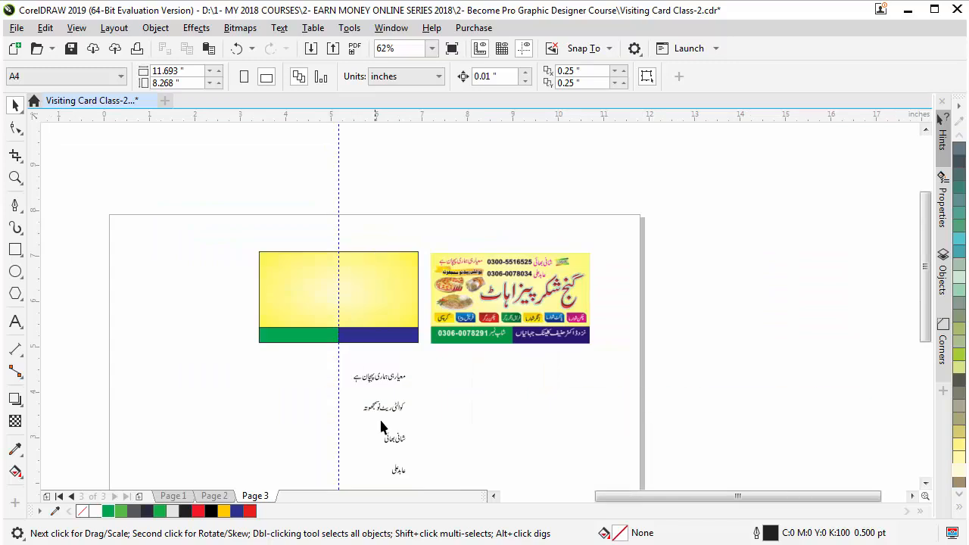
left_click(396, 377)
left_click_drag(395, 376, 309, 262)
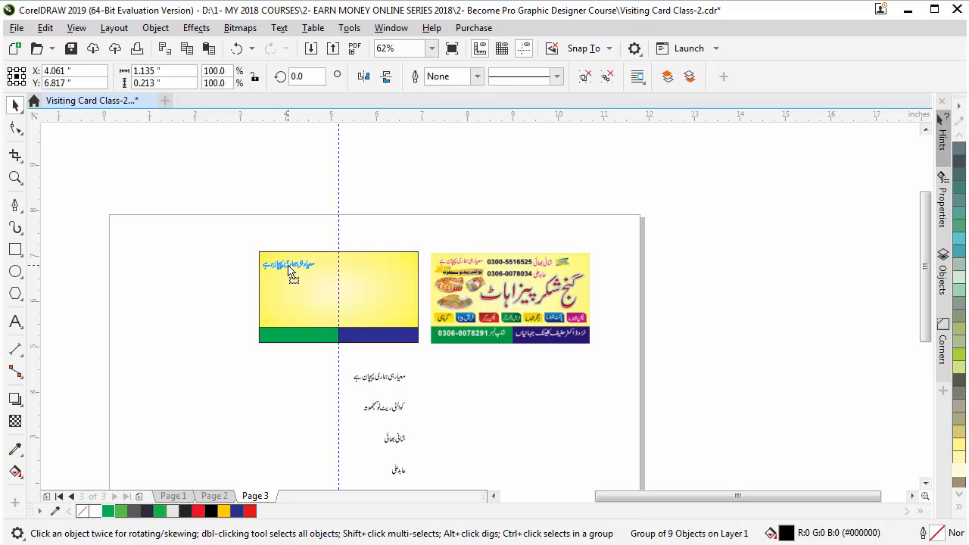
left_click(314, 401)
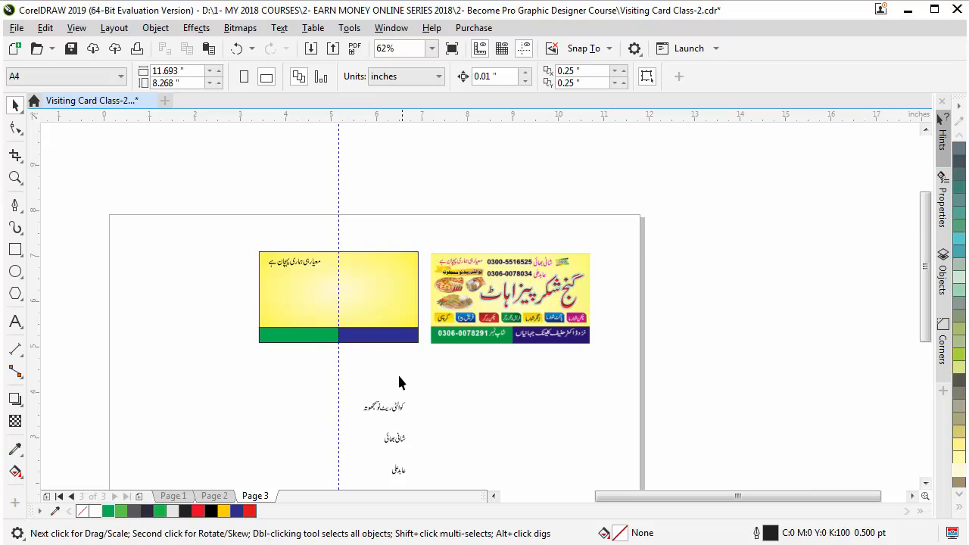
Zoom on the two cards and select the yellow card rectangle and the tabs behind it
scroll(357, 356, "down", 2)
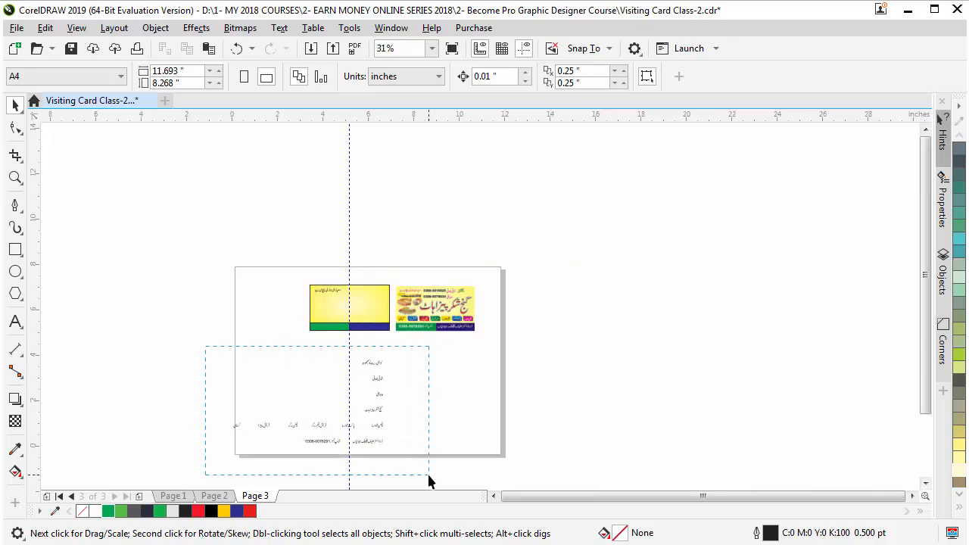
left_click_drag(429, 476, 429, 476)
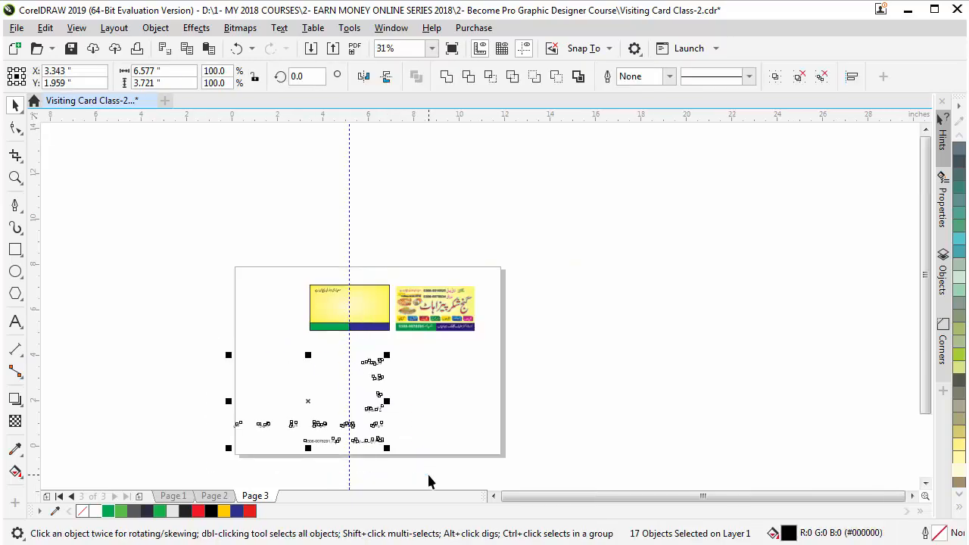
key("Escape")
key("z")
left_click_drag(277, 269, 444, 406)
key("space")
left_click(397, 224)
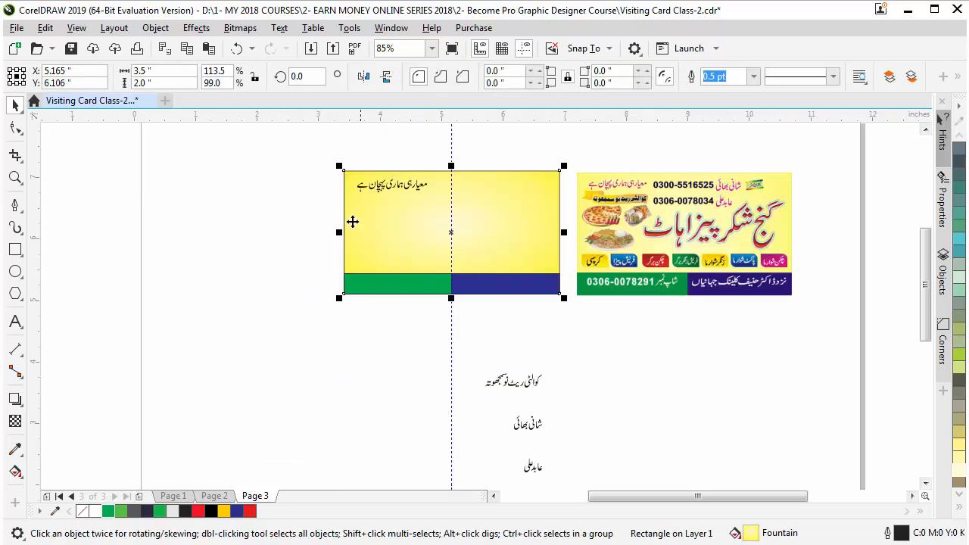
left_click_drag(604, 278, 606, 284)
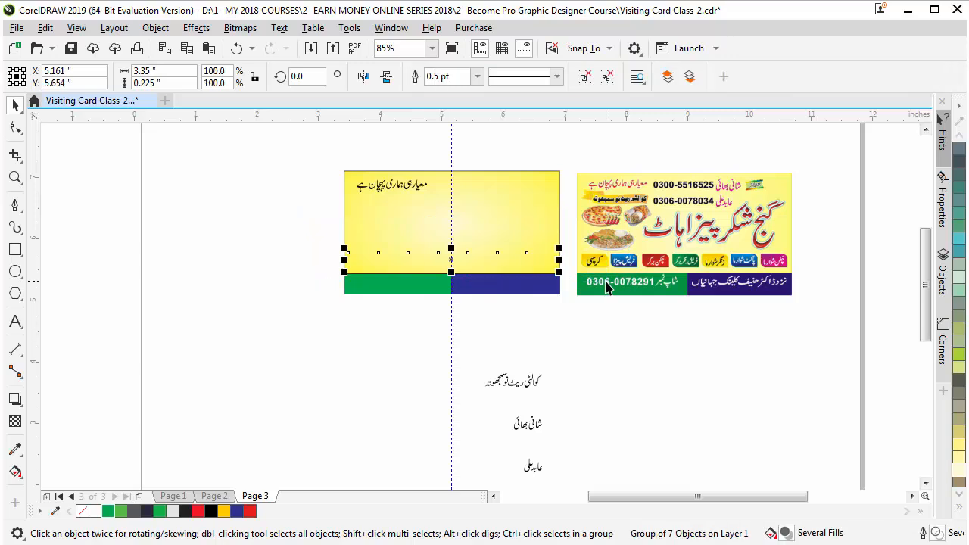
Bring the seven menu tabs in front of the card and move the quality slogan up-left
key("shift+Page_Up")
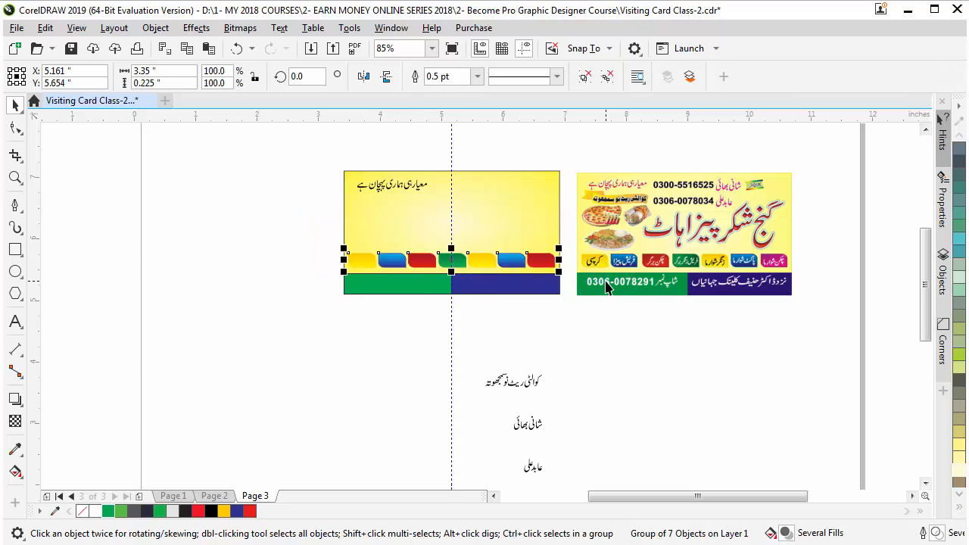
left_click(426, 383)
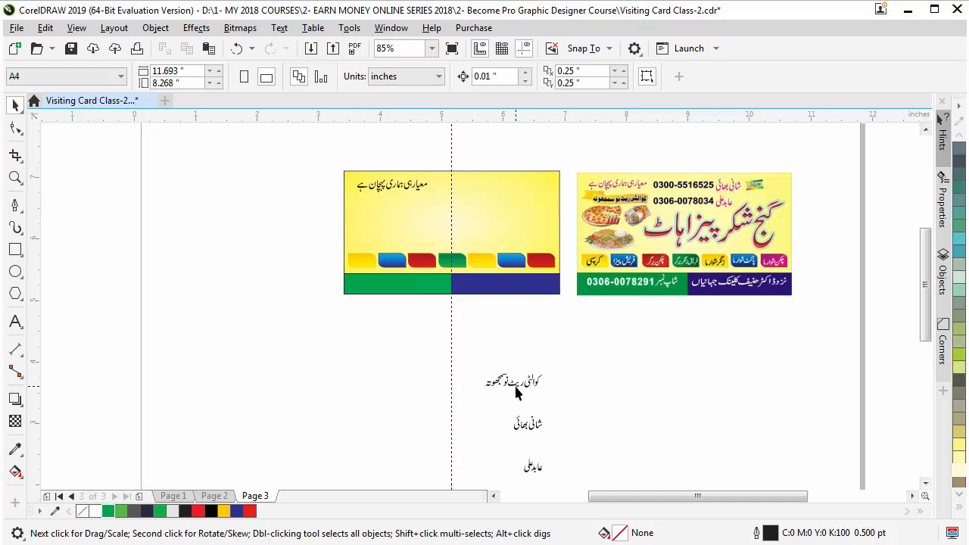
left_click_drag(516, 390, 289, 207)
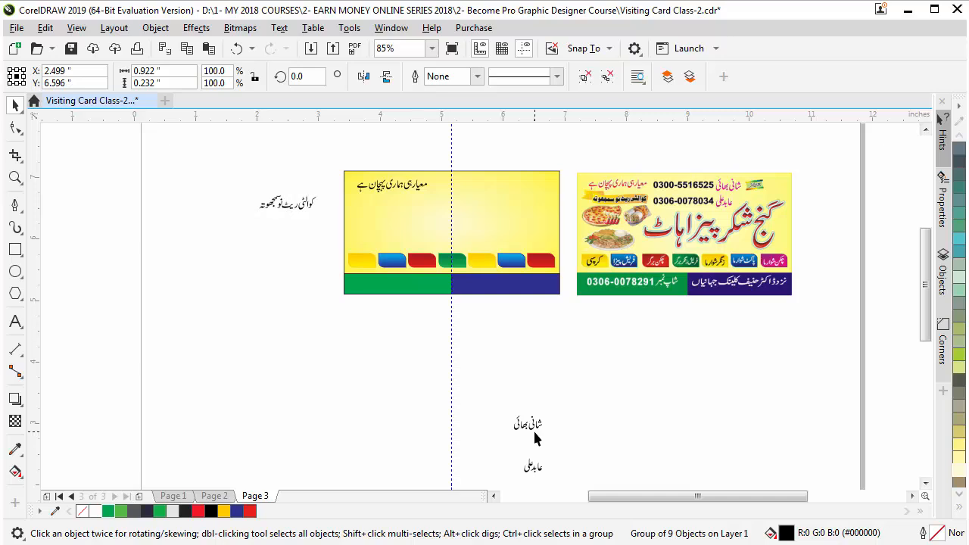
left_click(557, 460)
Move the Urdu name texts to the card top and the remaining Urdu texts just under the card
left_click(532, 430)
left_click_drag(533, 434, 572, 480)
left_click_drag(533, 426, 508, 122)
left_click(509, 353)
scroll(489, 432, "down", 2)
left_click_drag(303, 384, 589, 462)
left_click_drag(463, 398, 444, 310)
Place the black shop-name title on the yellow card and enlarge it to about 2.06 × 0.73 inches
key("z")
left_click_drag(295, 199, 584, 361)
left_click(697, 397)
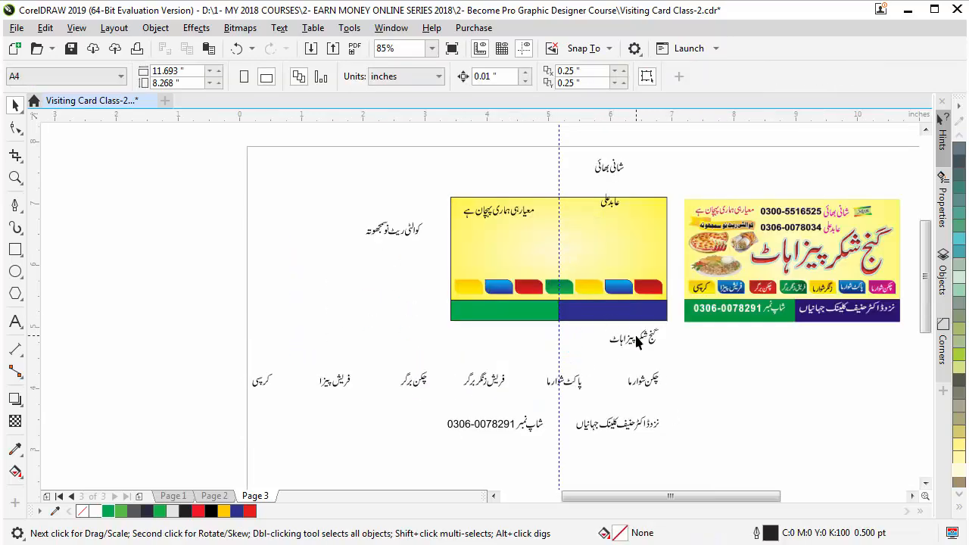
left_click_drag(643, 343, 599, 251)
key("z")
left_click_drag(505, 183, 698, 335)
left_click_drag(525, 258, 624, 216)
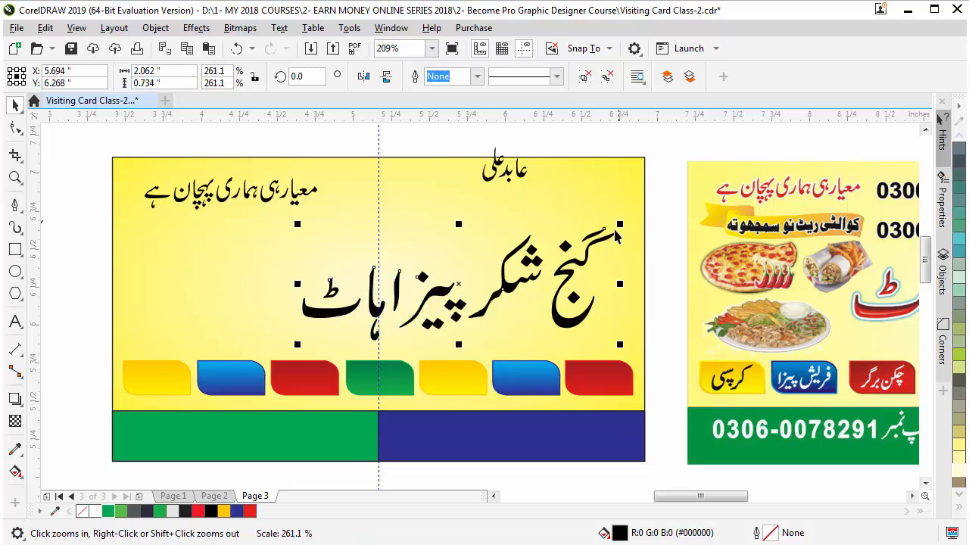
Fill the shop-name title with a fountain gradient from red to dark red using Interactive Fill
left_click_drag(561, 318, 563, 321)
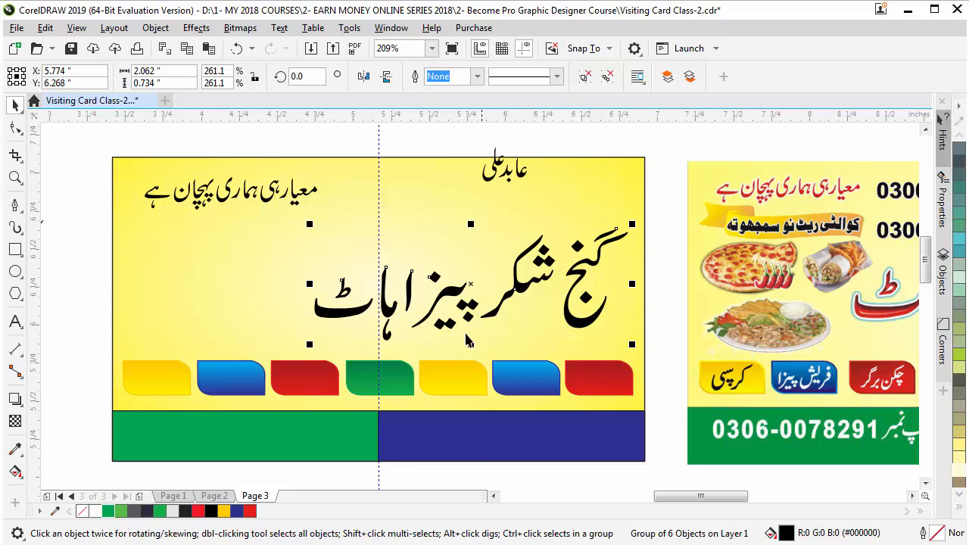
left_click(16, 475)
left_click(53, 471)
left_click_drag(522, 241, 521, 348)
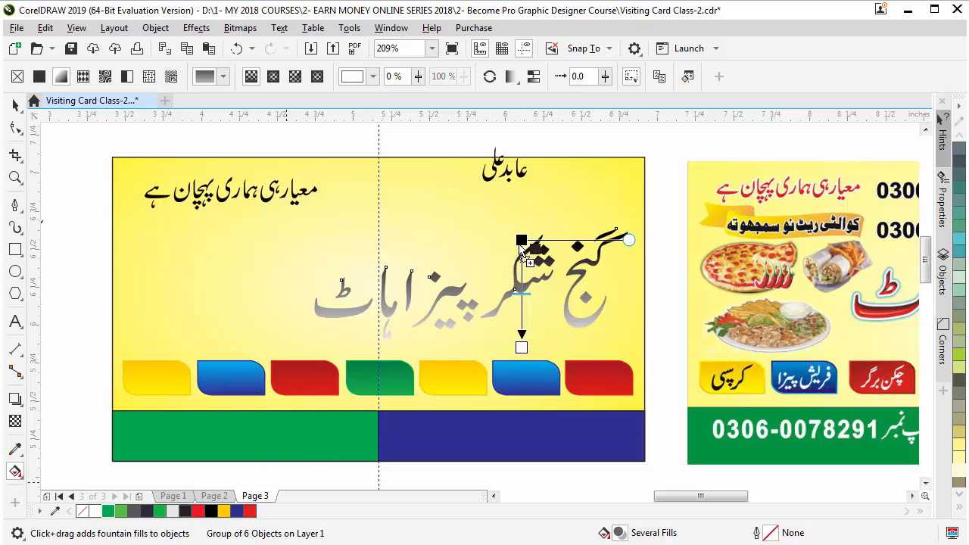
left_click_drag(201, 514, 521, 348)
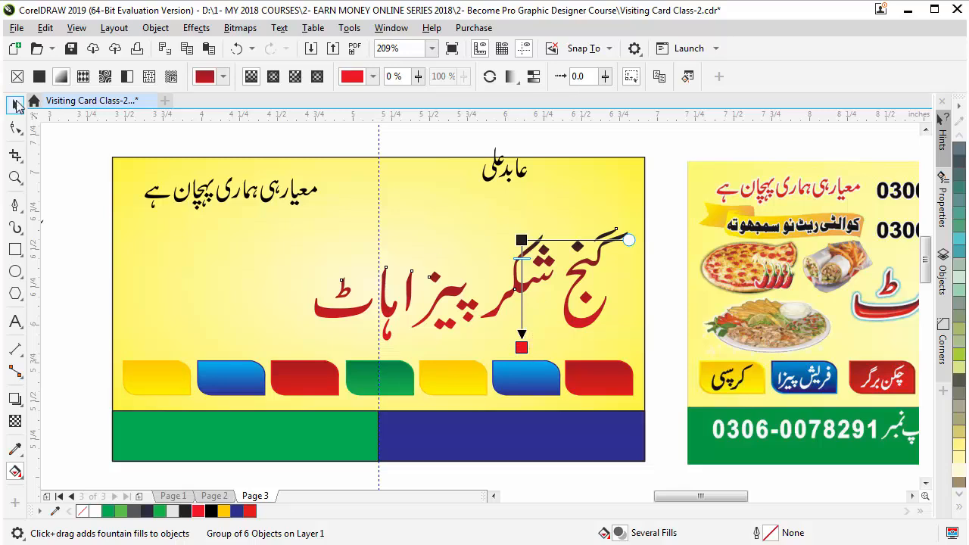
left_click(16, 104)
left_click(507, 337)
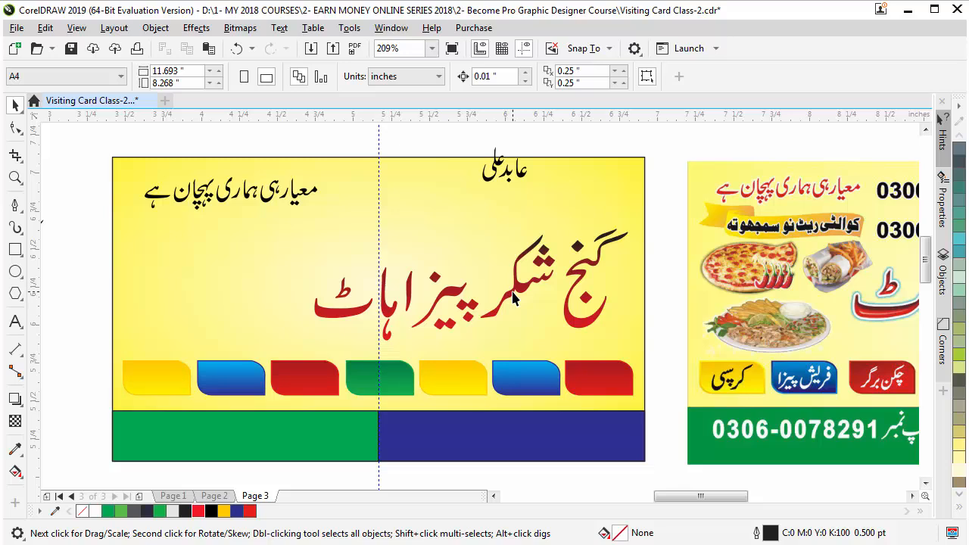
left_click(513, 298)
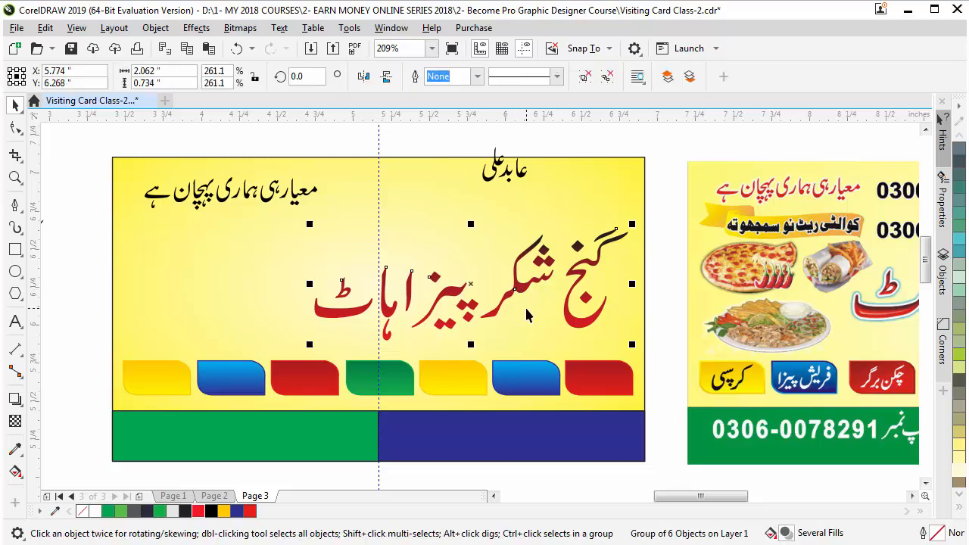
Give the title a black 8.0 pt round-cap outline, behind fill and scaling with the object
key("F12")
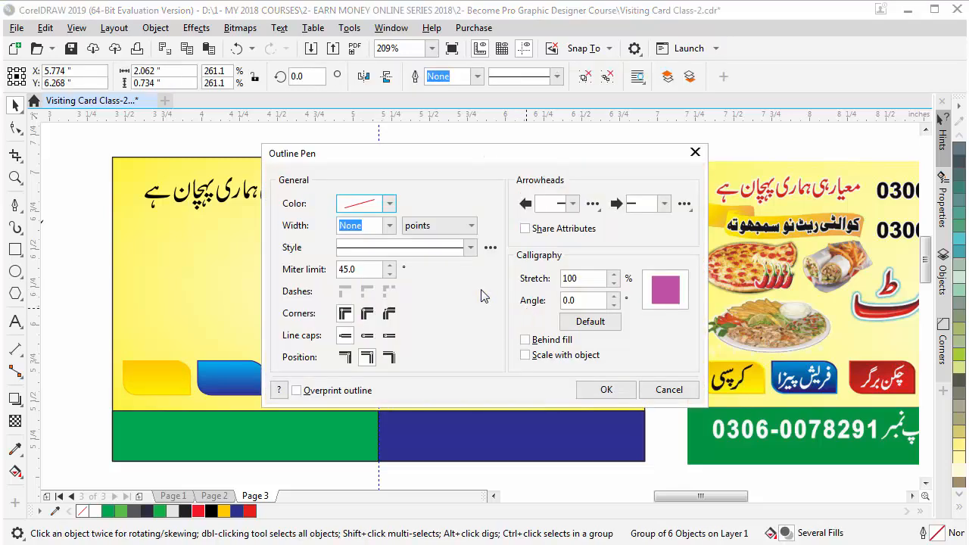
left_click(385, 225)
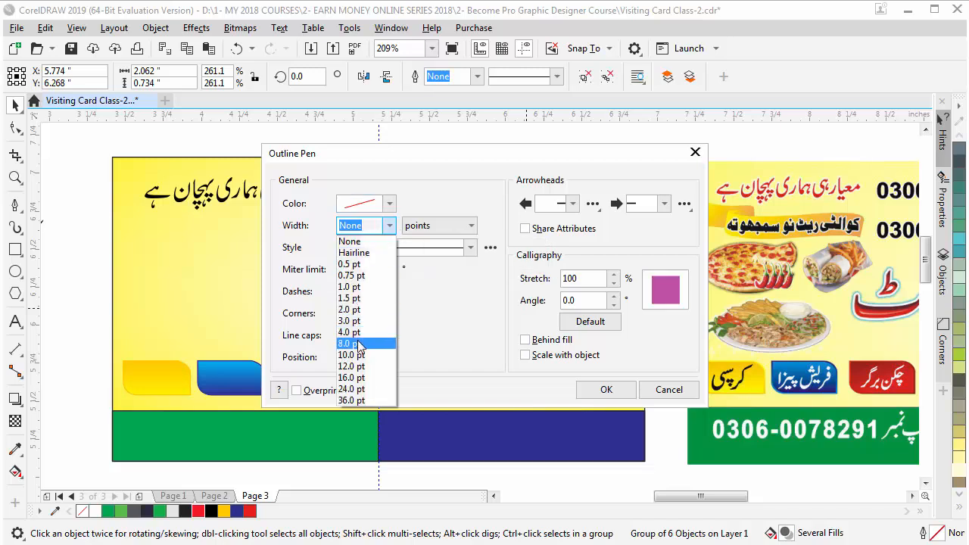
left_click(356, 347)
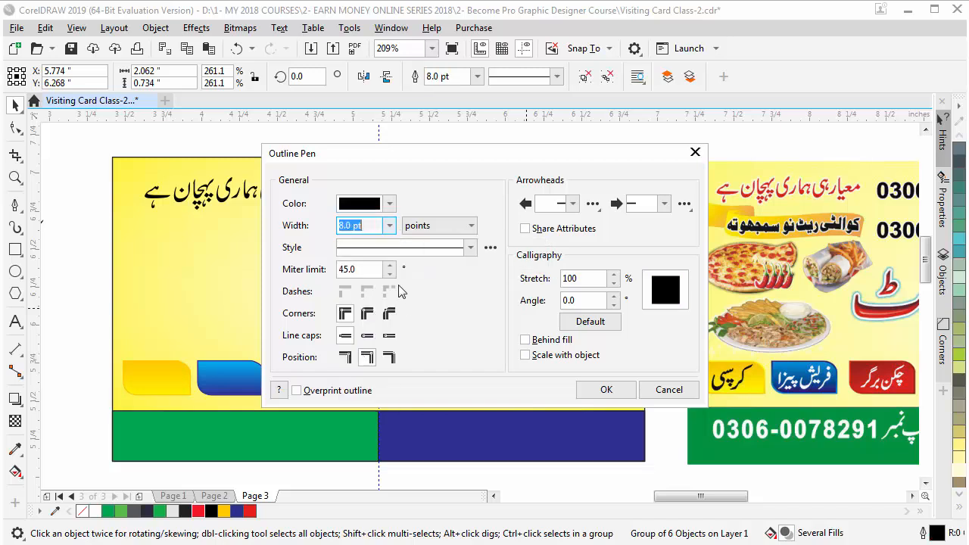
left_click(367, 336)
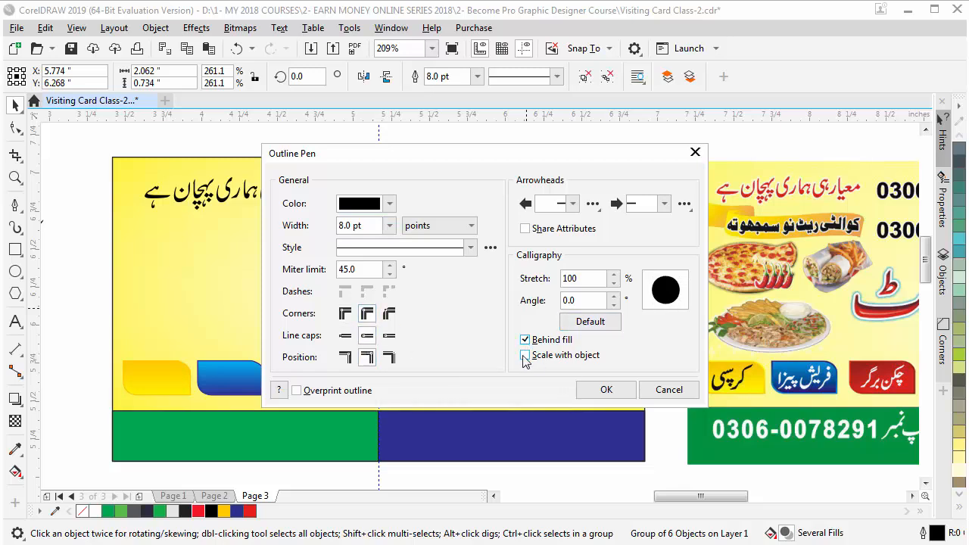
left_click(607, 390)
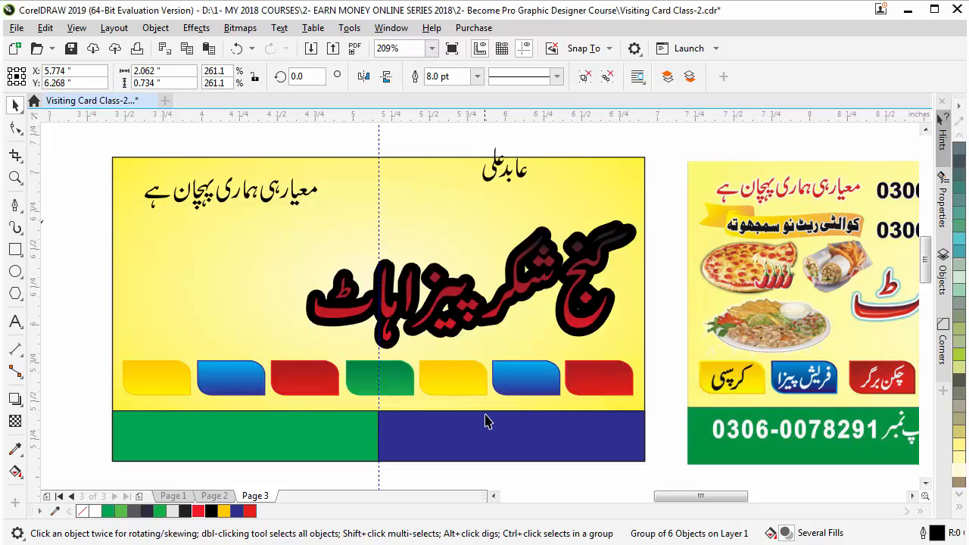
Recolour the title's thick outline to cyan from the expanded colour palette
left_click(658, 254)
left_click(598, 259)
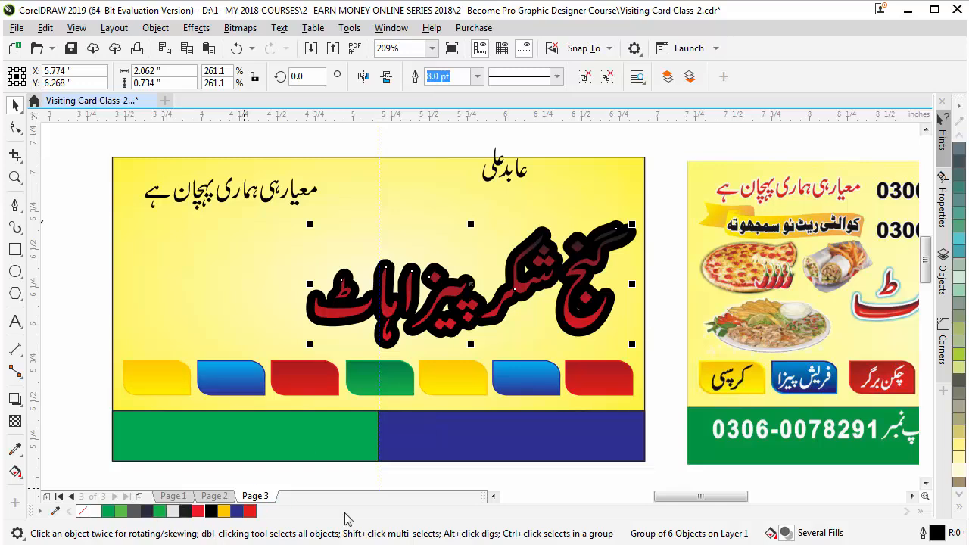
right_click(236, 513)
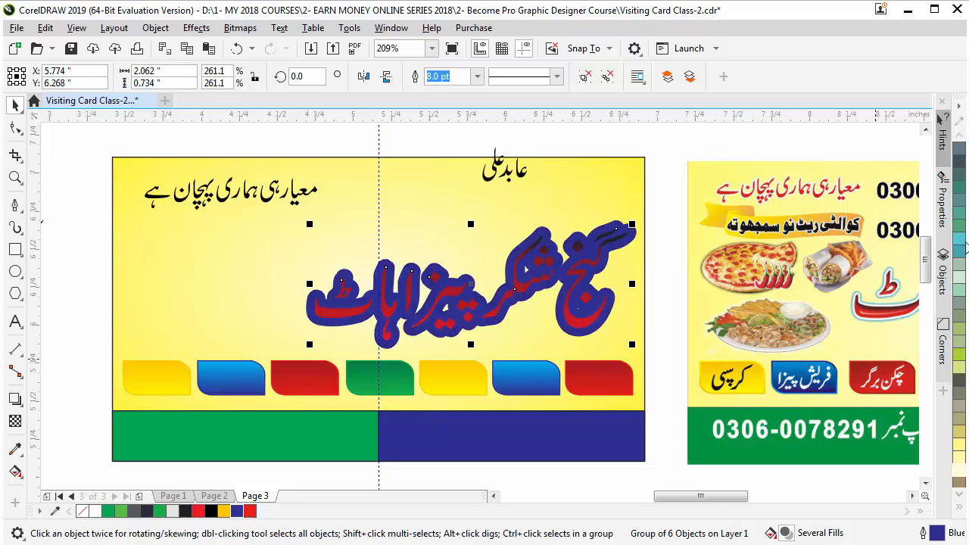
left_click(958, 509)
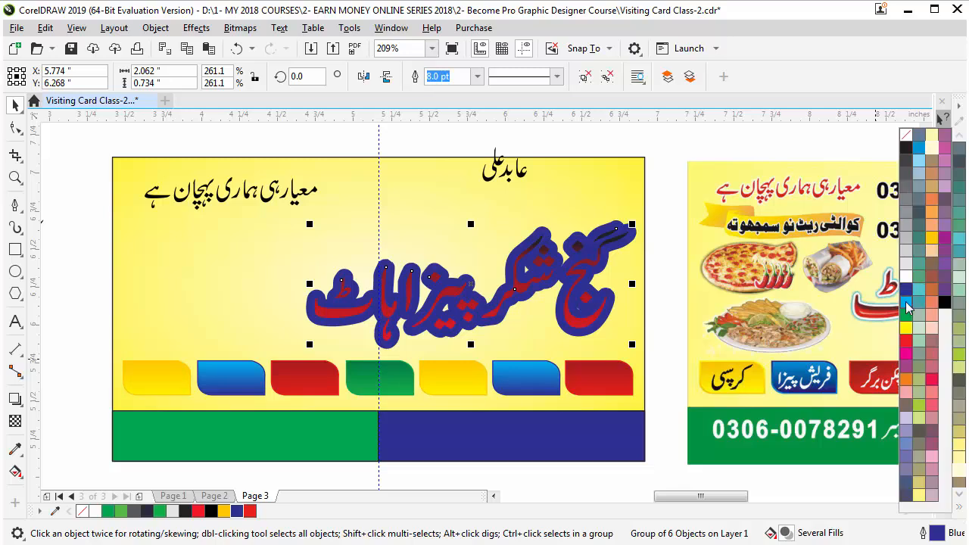
right_click(907, 306)
left_click(528, 480)
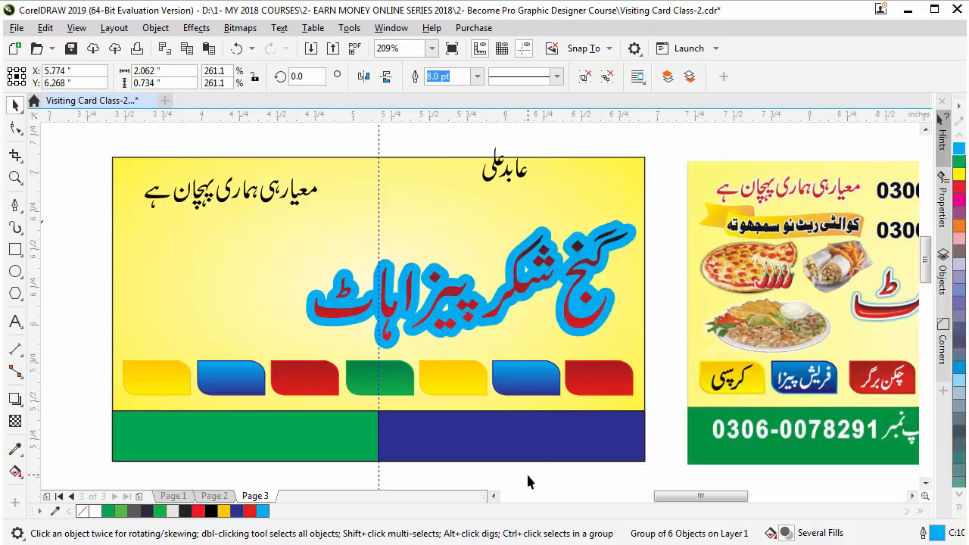
left_click(489, 311)
Undo an accidental copy of the title and reselect the original title
left_click(657, 142)
left_click_drag(555, 271, 273, 299)
right_click(273, 299)
key("ctrl+z")
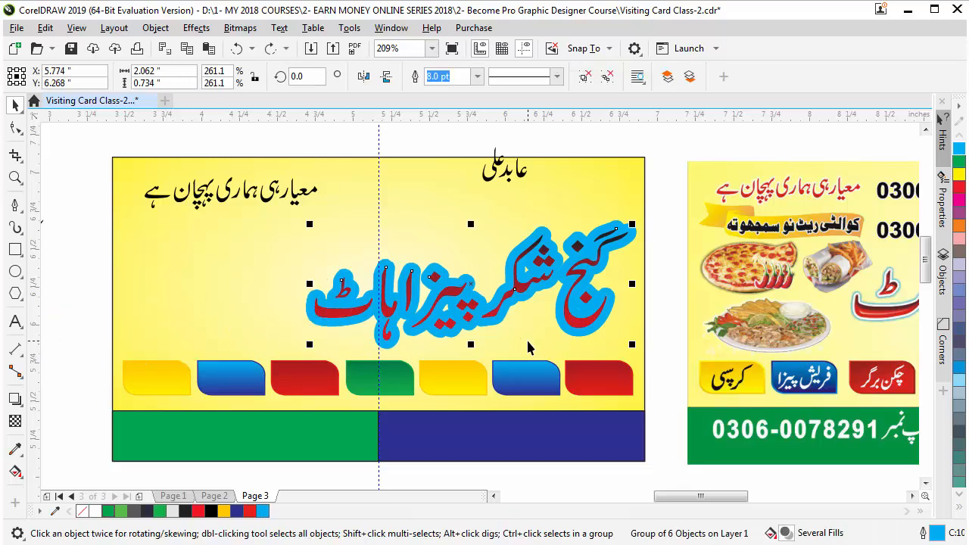
left_click(679, 260)
left_click(600, 289)
Set the title's outline to 4.0 pt white in the Outline Pen dialog
key("F12")
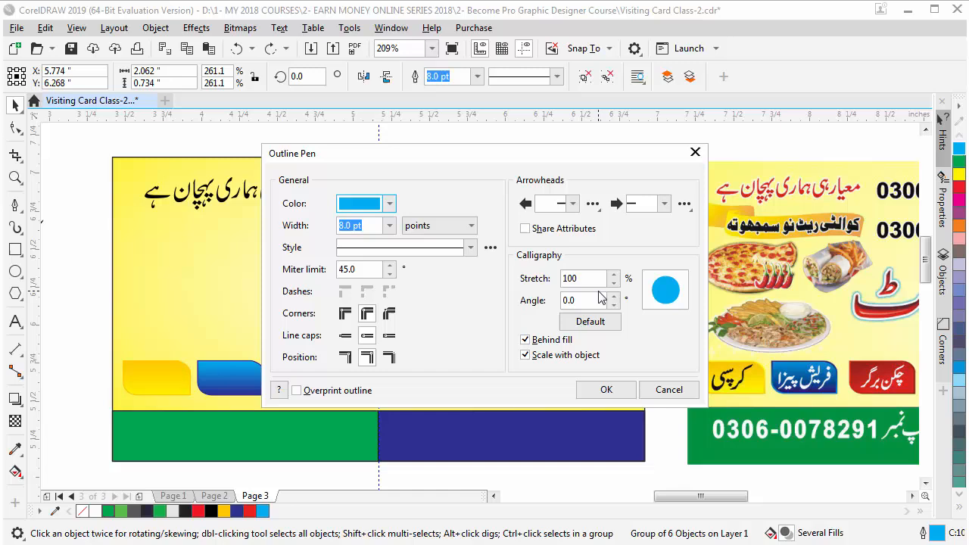
left_click(390, 225)
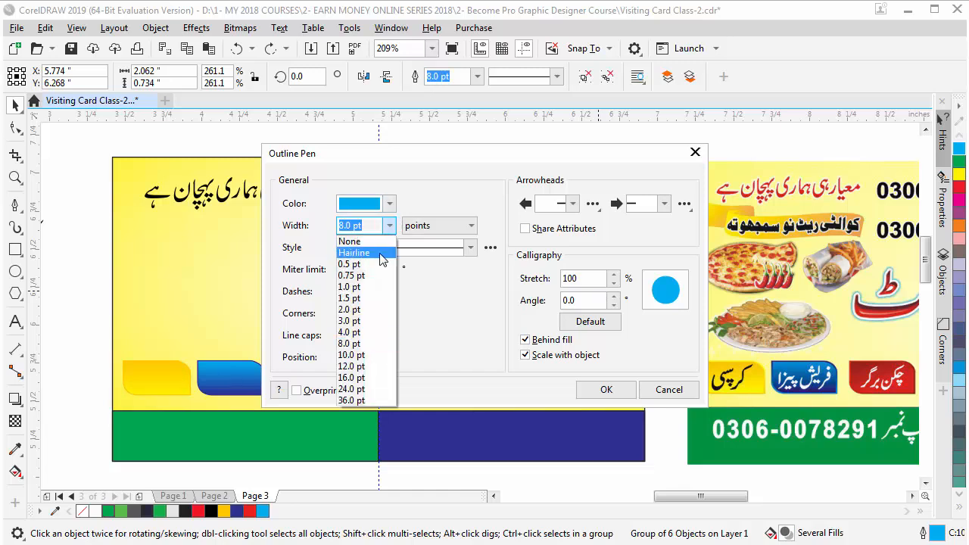
left_click(368, 332)
left_click(390, 204)
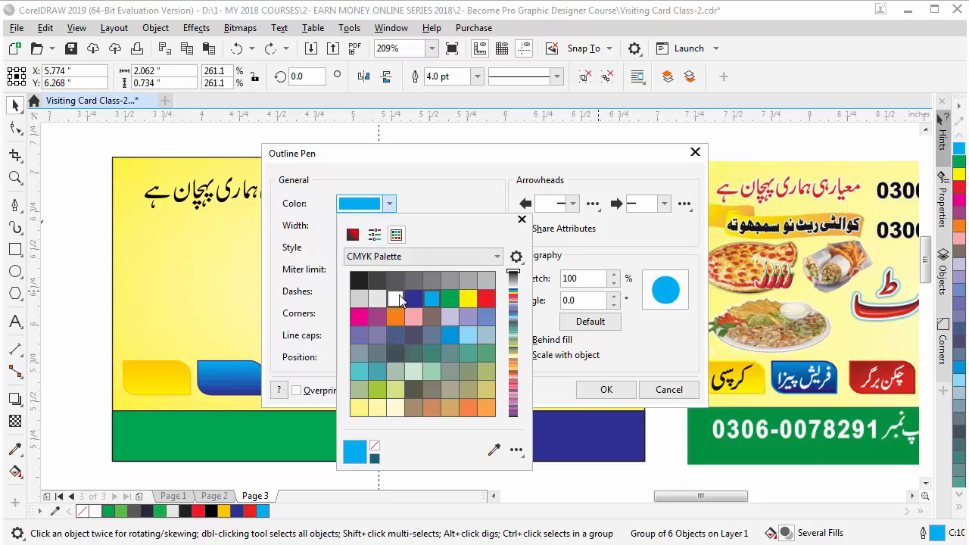
left_click(396, 299)
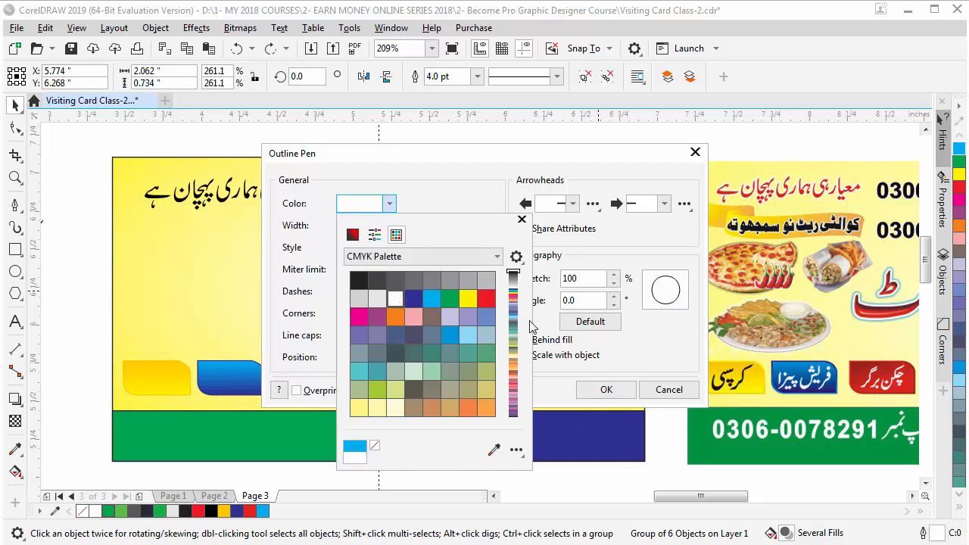
left_click(451, 176)
left_click(618, 397)
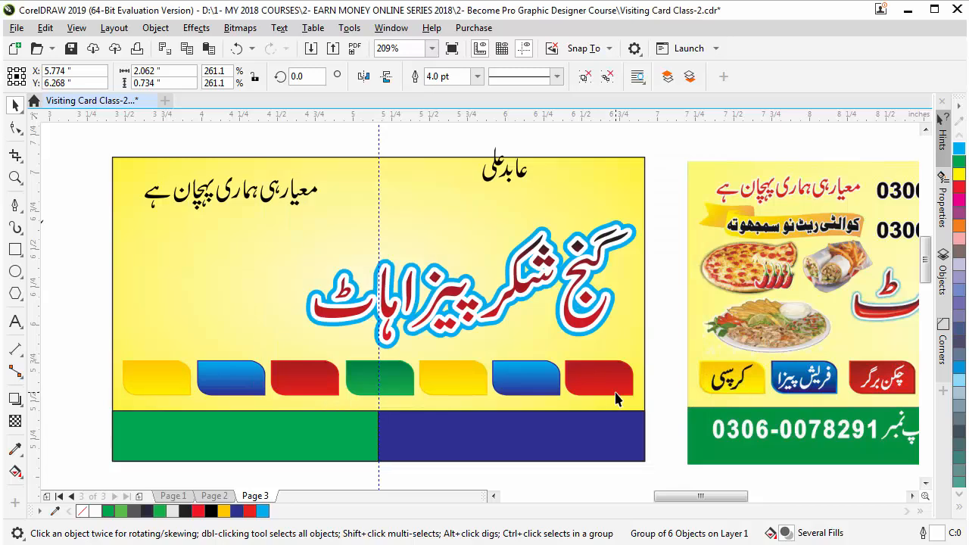
Turn the title's blue outer border group black
left_click(656, 294)
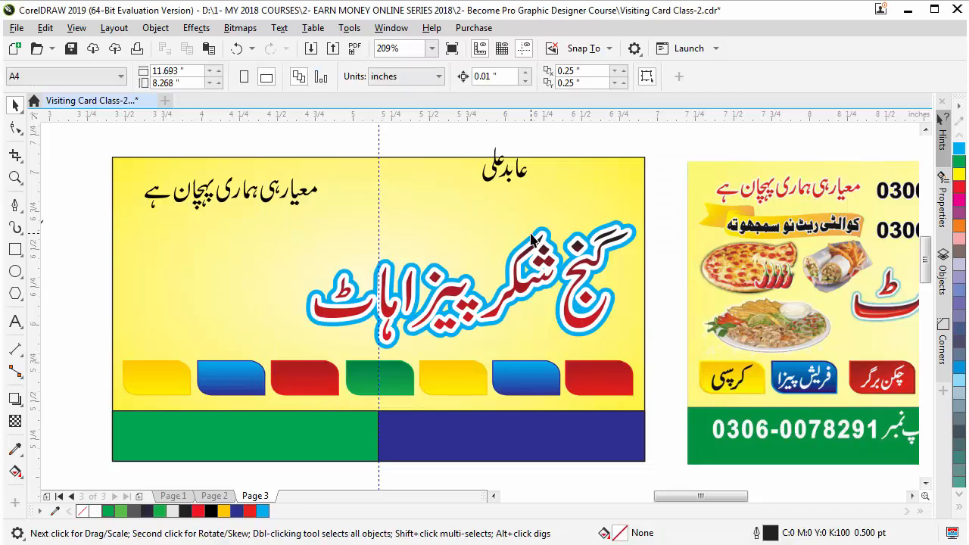
key("z")
left_click_drag(558, 184, 678, 309)
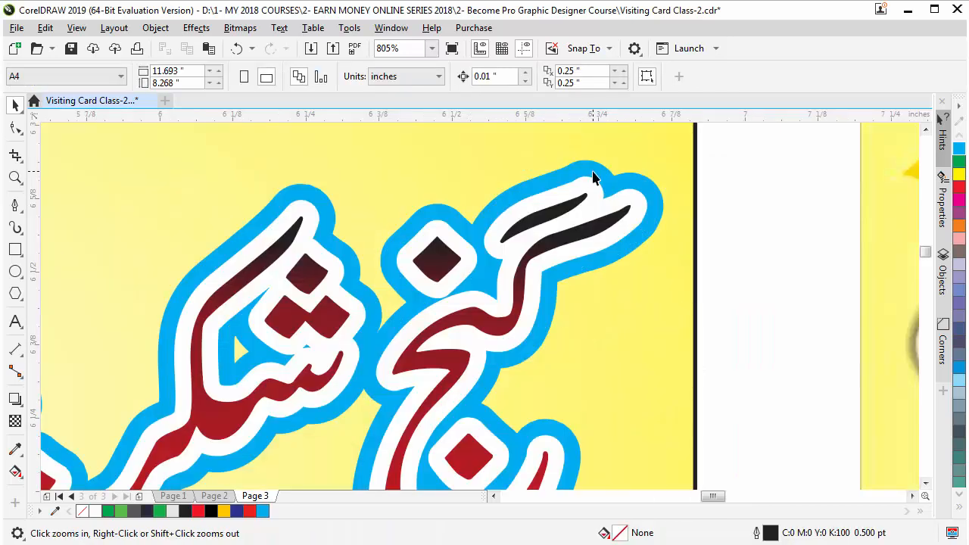
key("space")
left_click(593, 168)
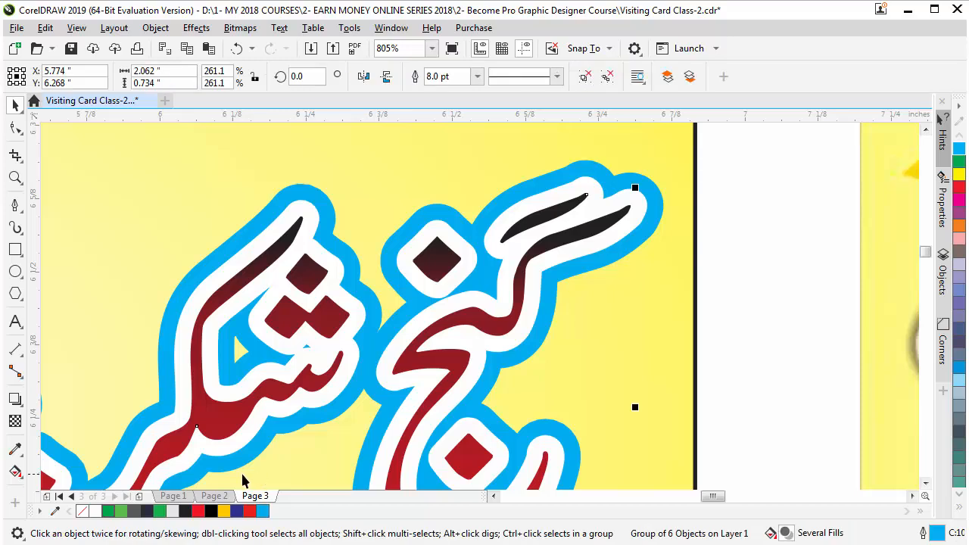
left_click(212, 511)
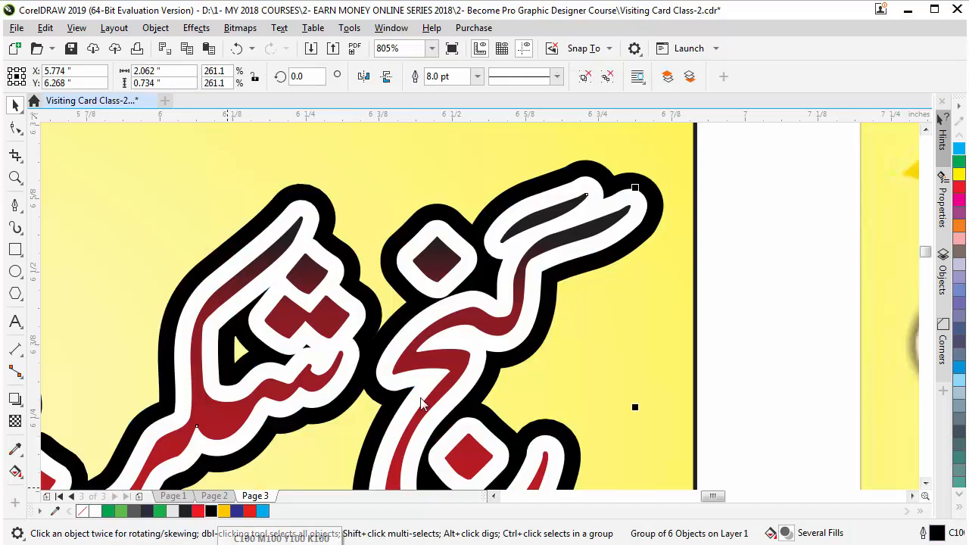
scroll(496, 386, "down", 2)
left_click(444, 455)
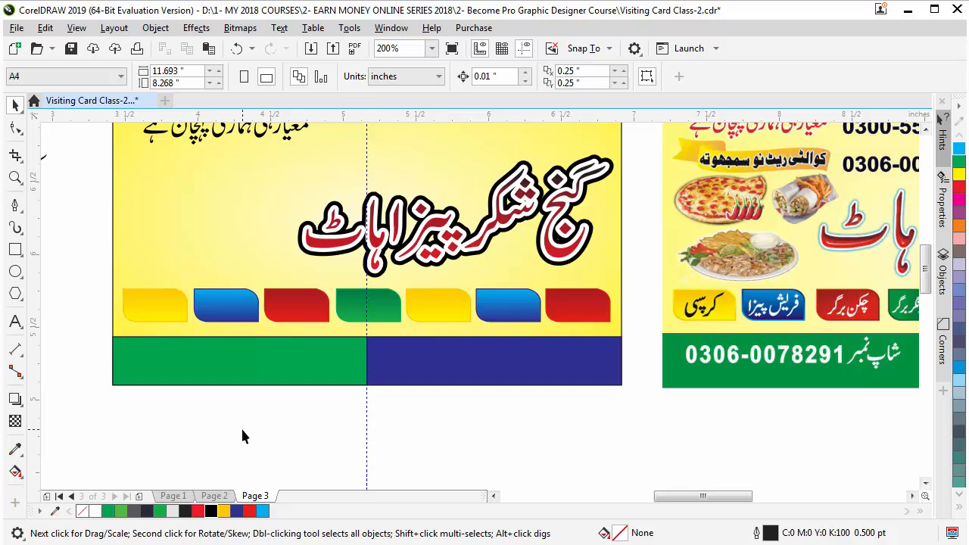
scroll(421, 415, "down", 1)
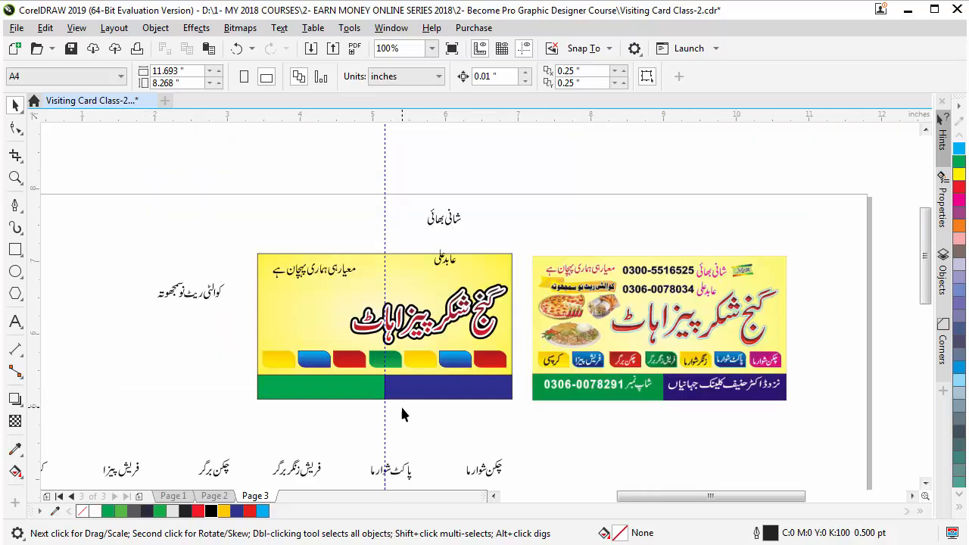
left_click(492, 474)
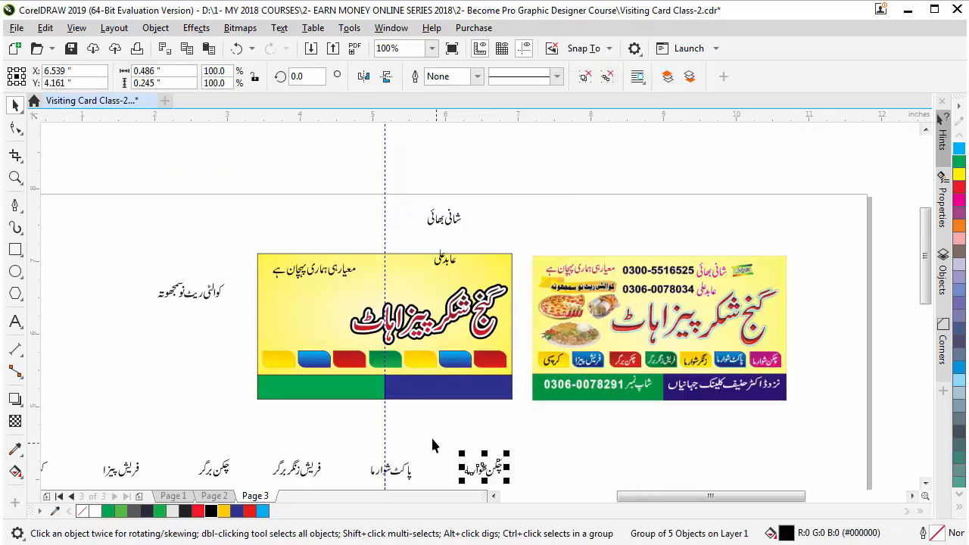
key("z")
left_click_drag(266, 320, 578, 482)
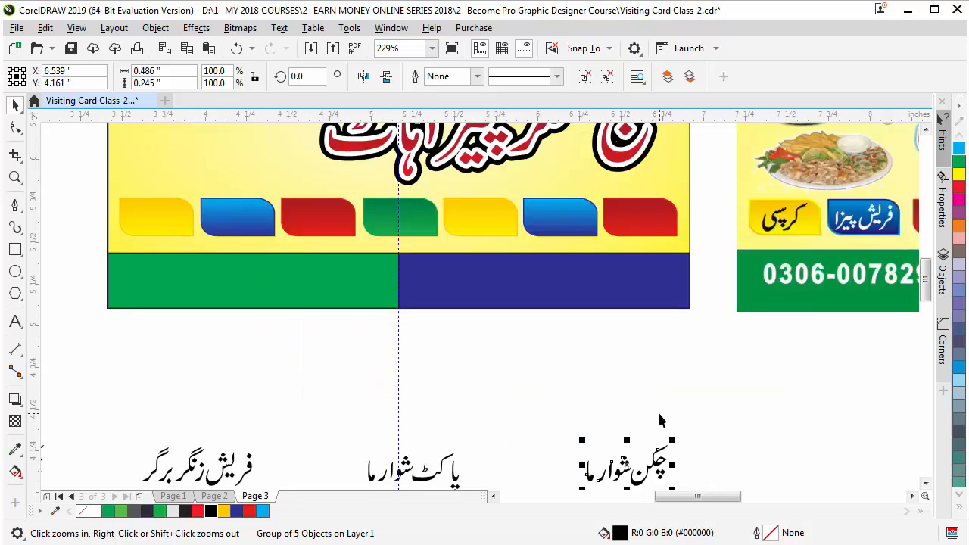
scroll(677, 385, "down", 1)
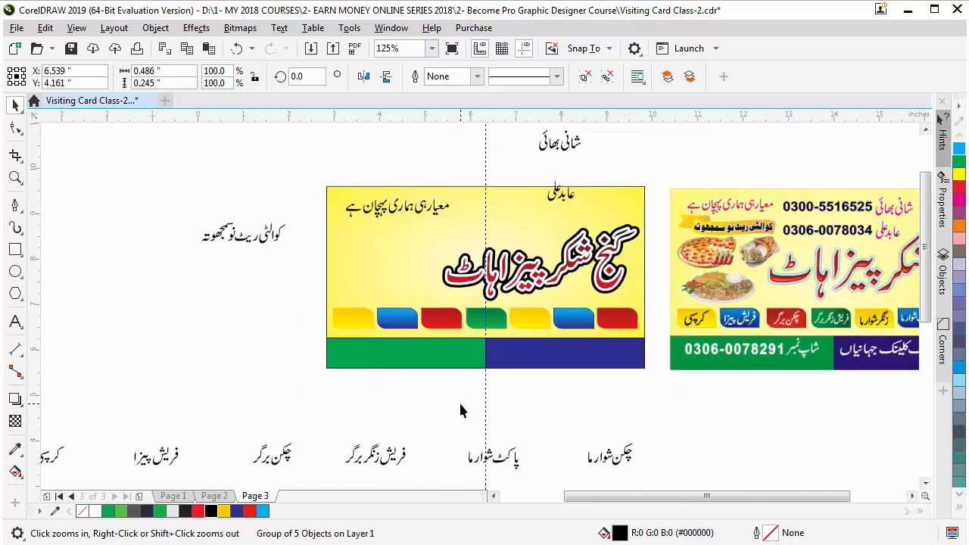
scroll(381, 414, "down", 1)
left_click_drag(192, 405, 465, 469)
left_click_drag(542, 462, 442, 428)
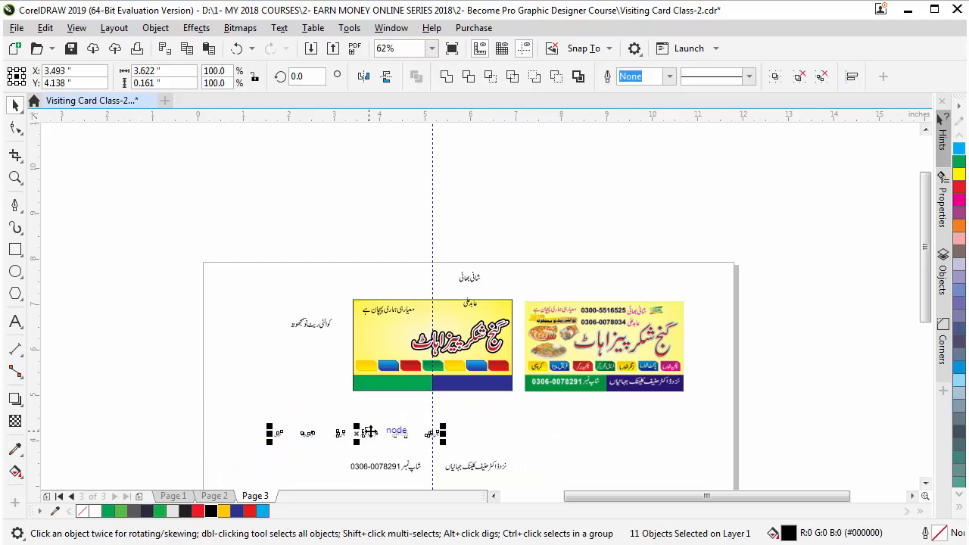
key("z")
left_click_drag(326, 339, 601, 447)
key("space")
left_click(572, 448)
Align the چکن شوارما label with the tab row, then ungroup the menu tabs
left_click(679, 371)
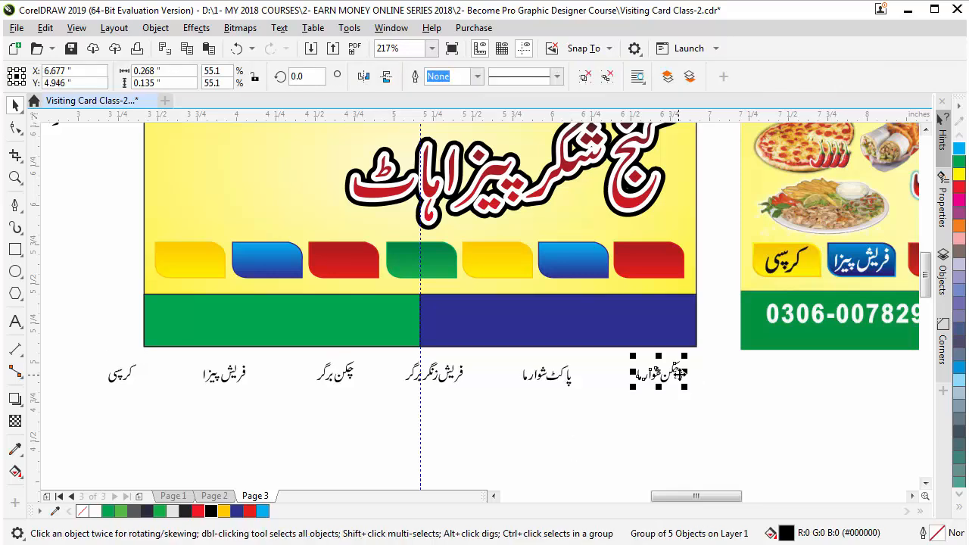
left_click(644, 261, "shift")
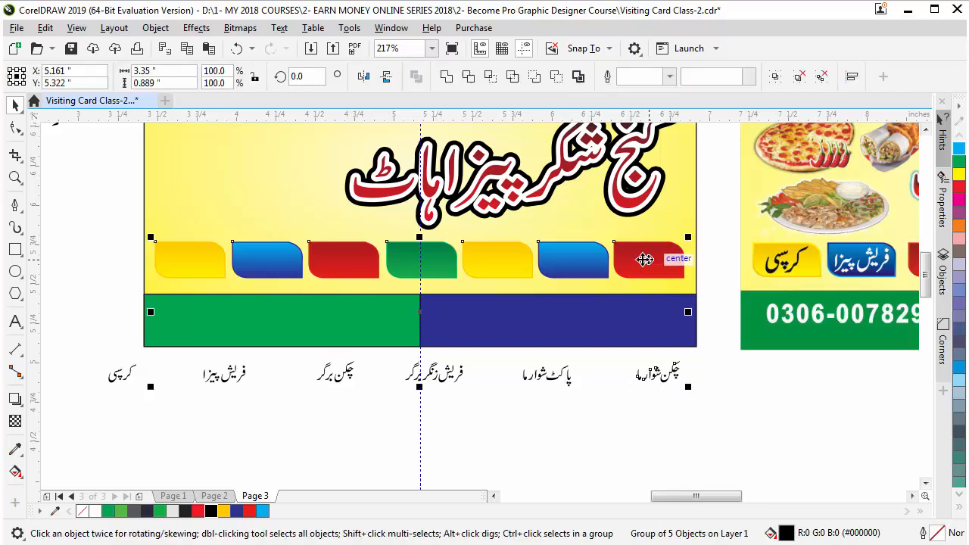
key("c")
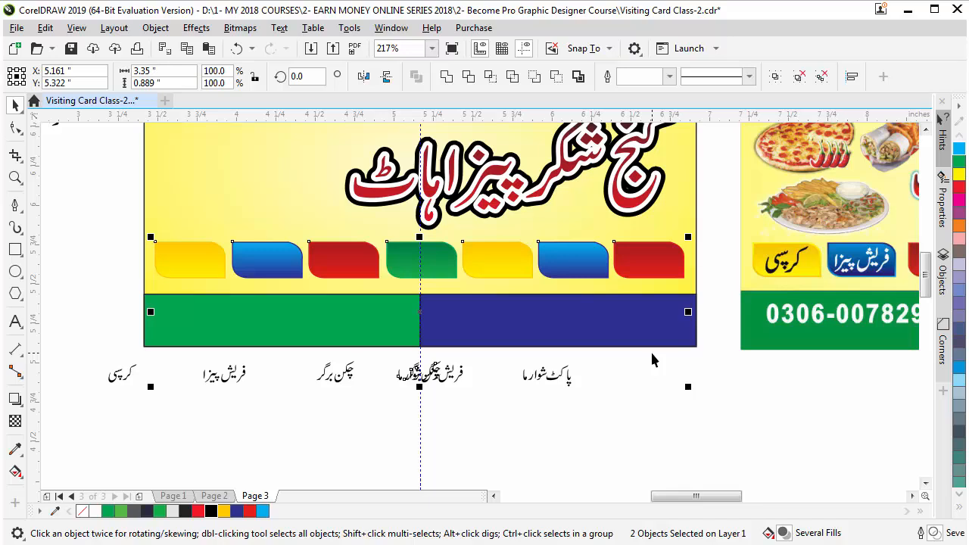
left_click(626, 426)
left_click(497, 262)
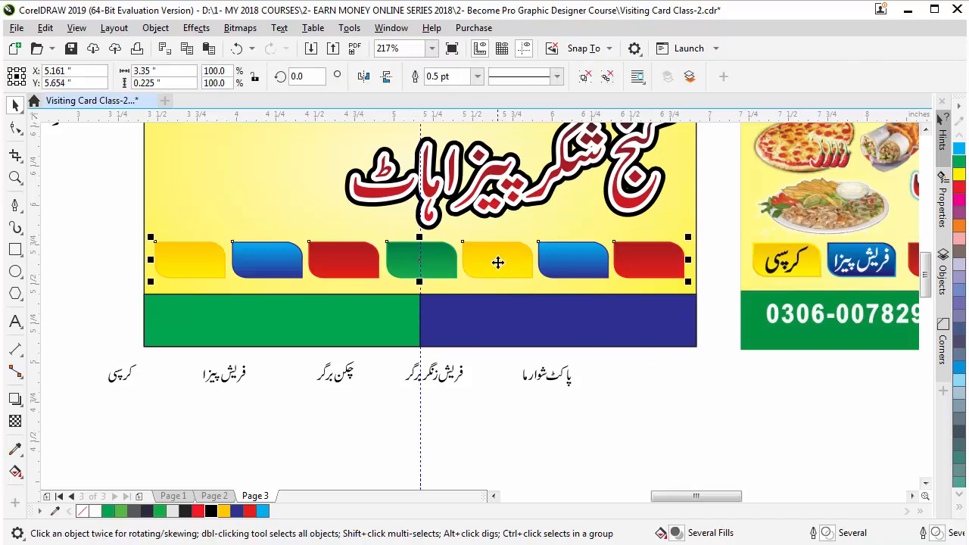
key("ctrl+u")
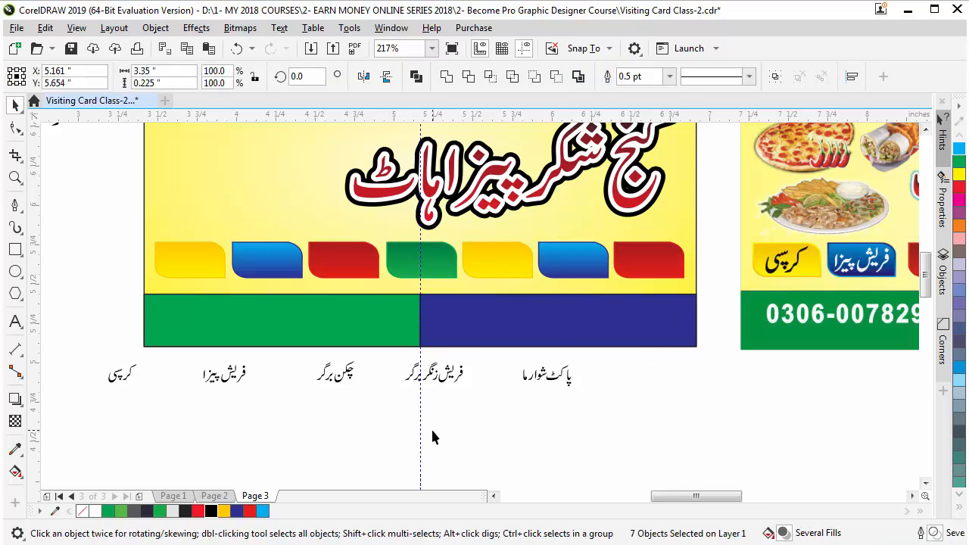
left_click(388, 350)
Centre the چکن شوارما label on the red tab at the right end of the row
left_click_drag(387, 356, 459, 223)
left_click_drag(431, 272, 651, 405)
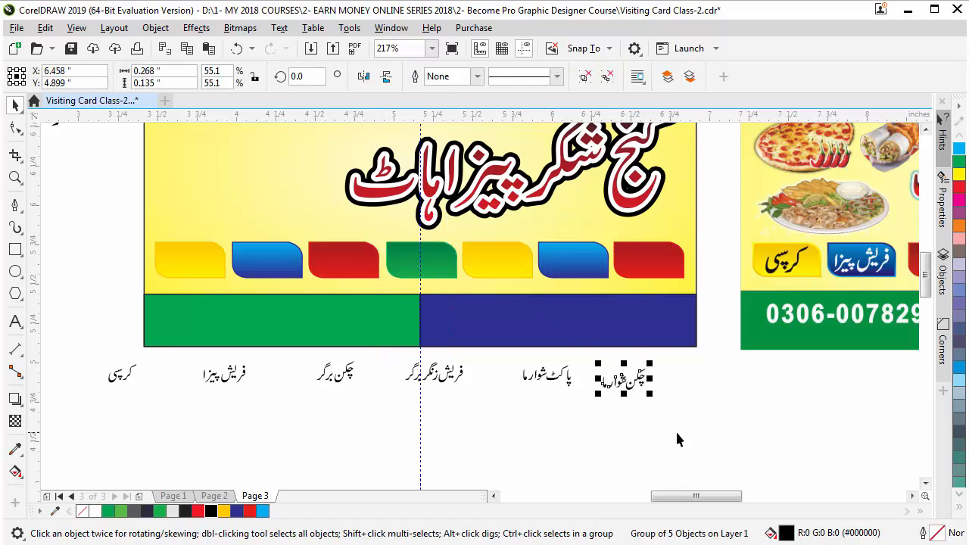
left_click_drag(704, 342, 63, 422)
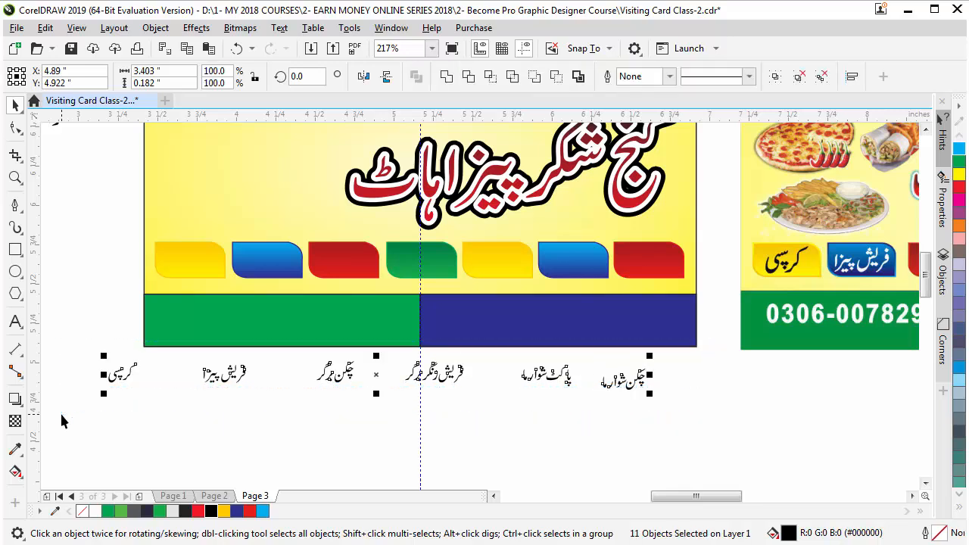
left_click(592, 403)
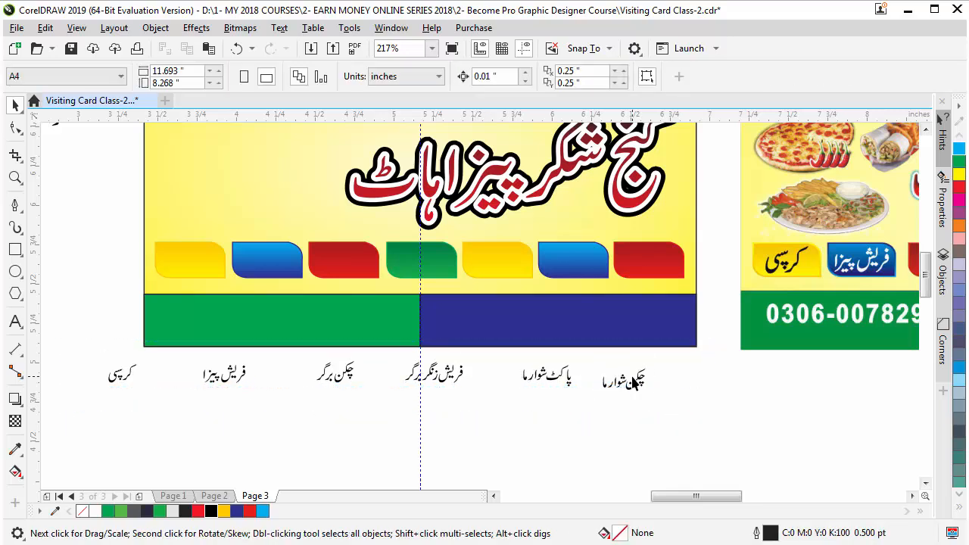
left_click_drag(635, 383, 659, 260)
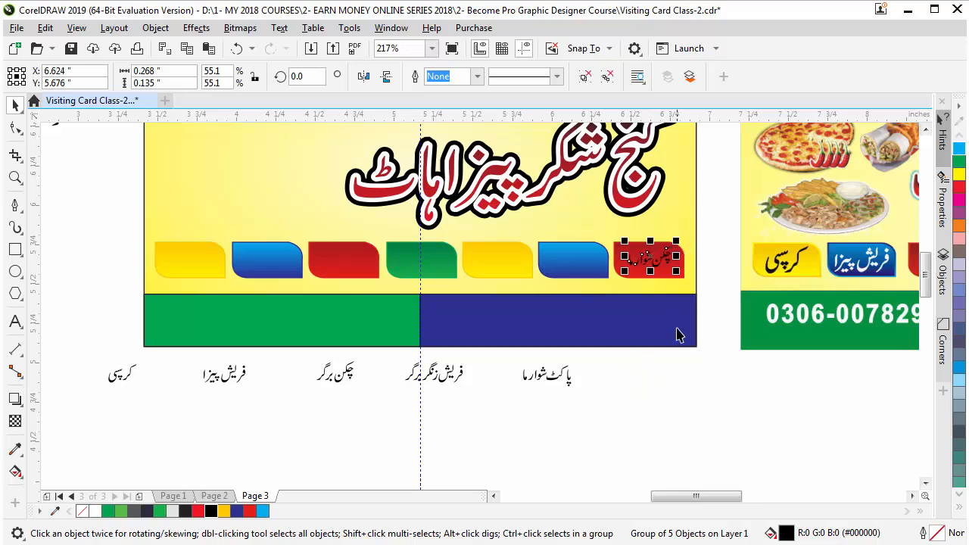
key("ctrl+z")
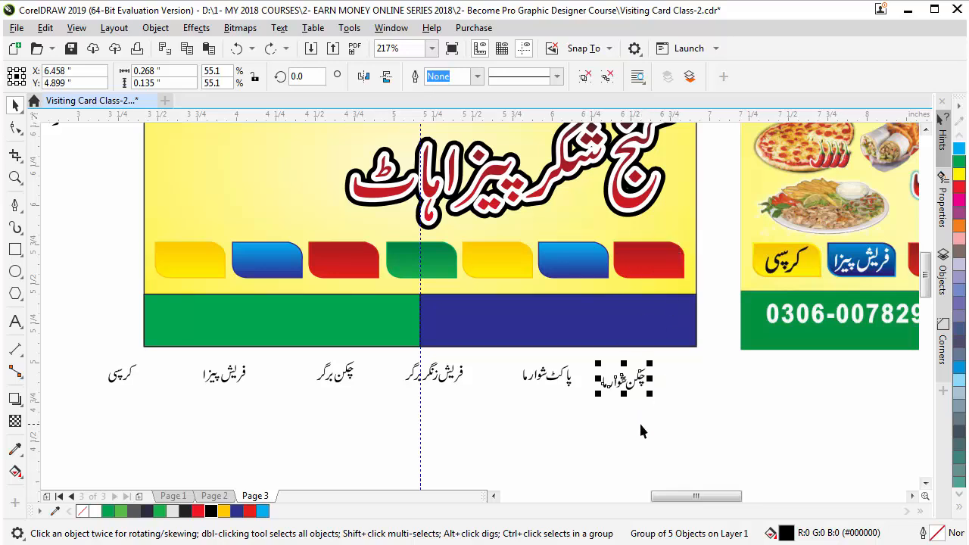
left_click(650, 259, "shift")
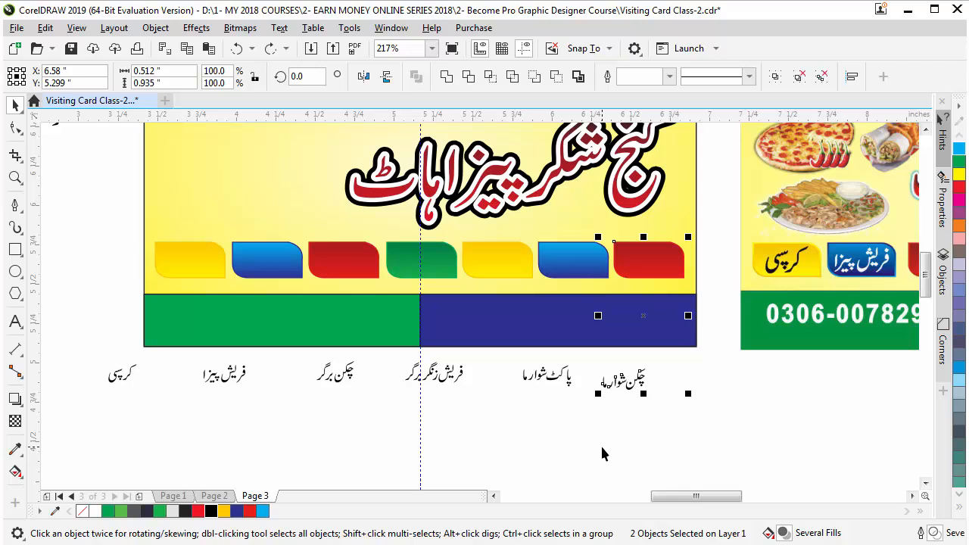
key("e")
key("c")
left_click(619, 461)
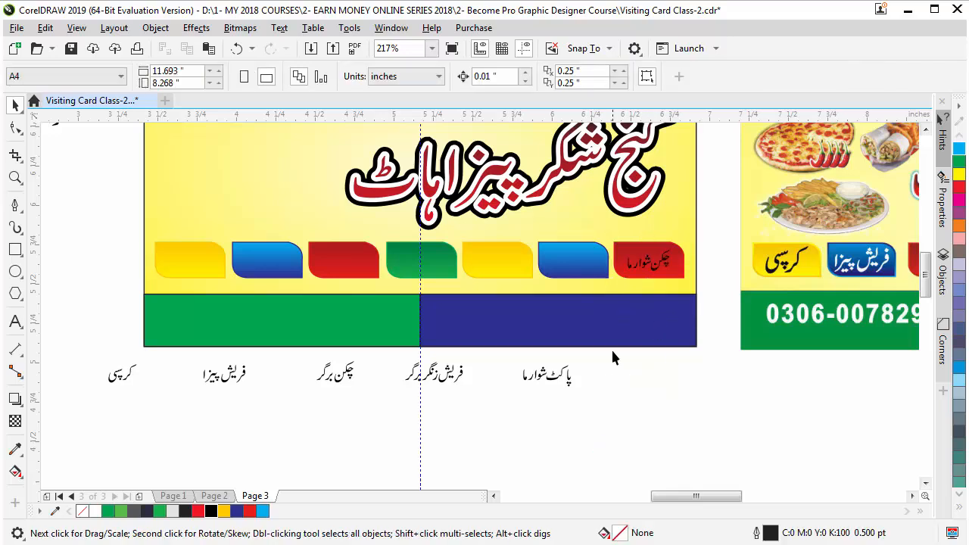
Centre the پاکٹ شوارما label on the blue tab and فریش زنگر برگر on the yellow tab
left_click(561, 379)
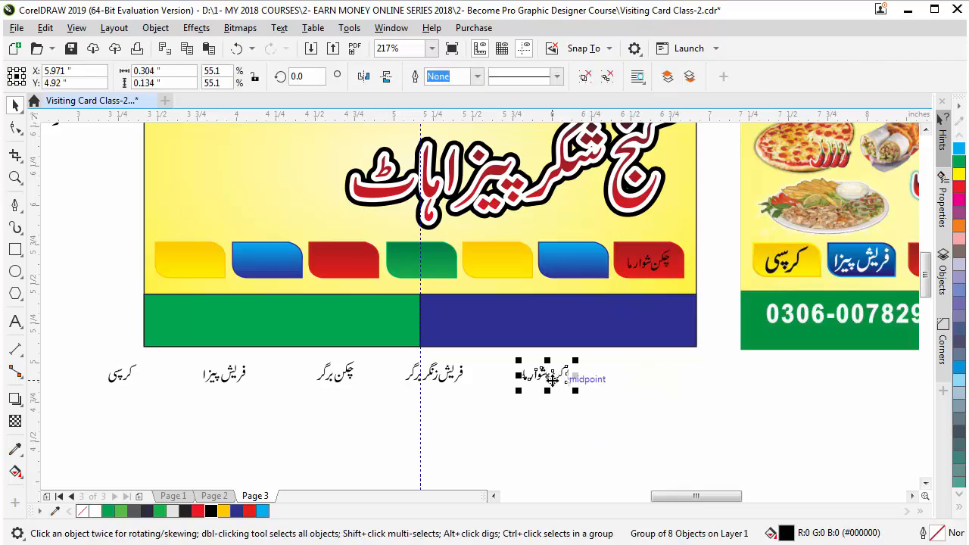
left_click(597, 260, "shift")
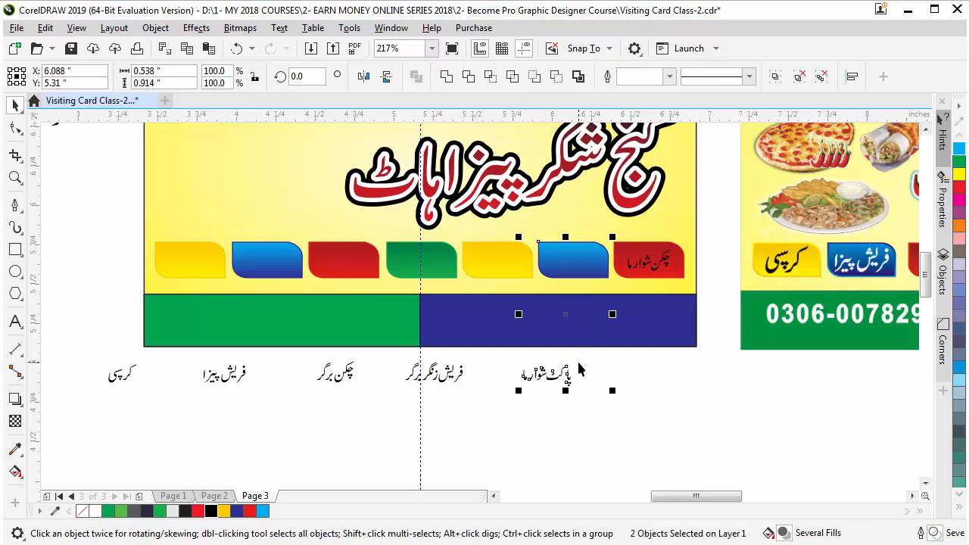
key("e")
key("c")
left_click(528, 411)
left_click(454, 372)
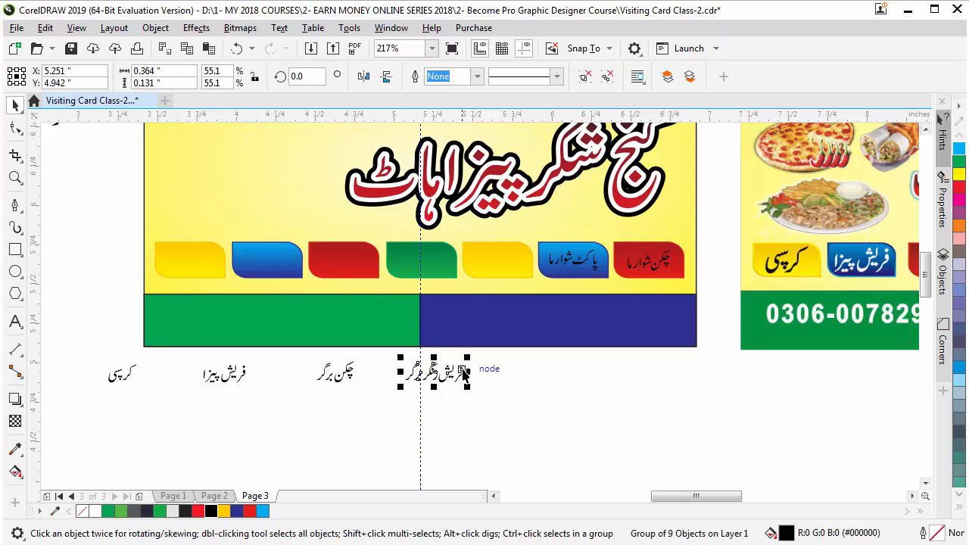
left_click(491, 271, "shift")
key("e")
key("c")
left_click(368, 412)
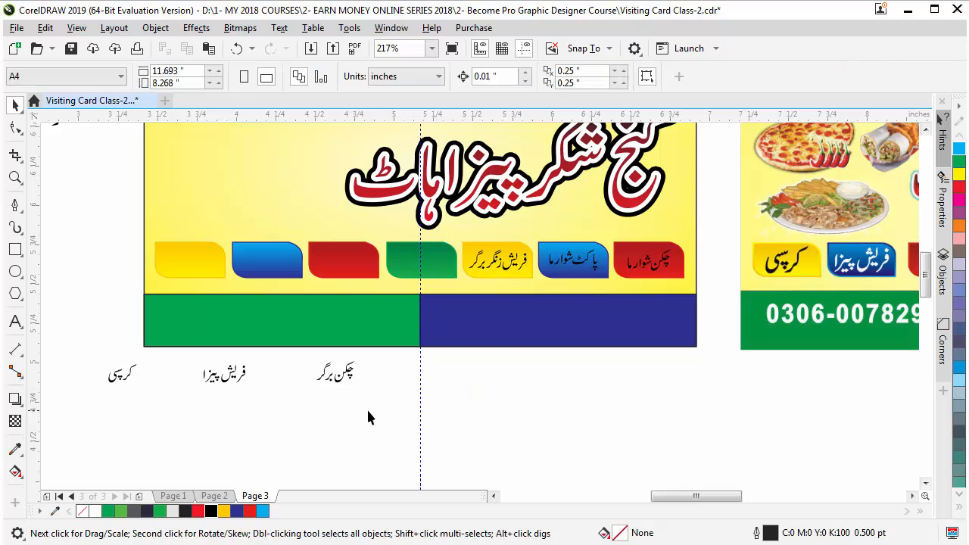
Centre the چکن برگر label on the green tab
left_click(343, 376)
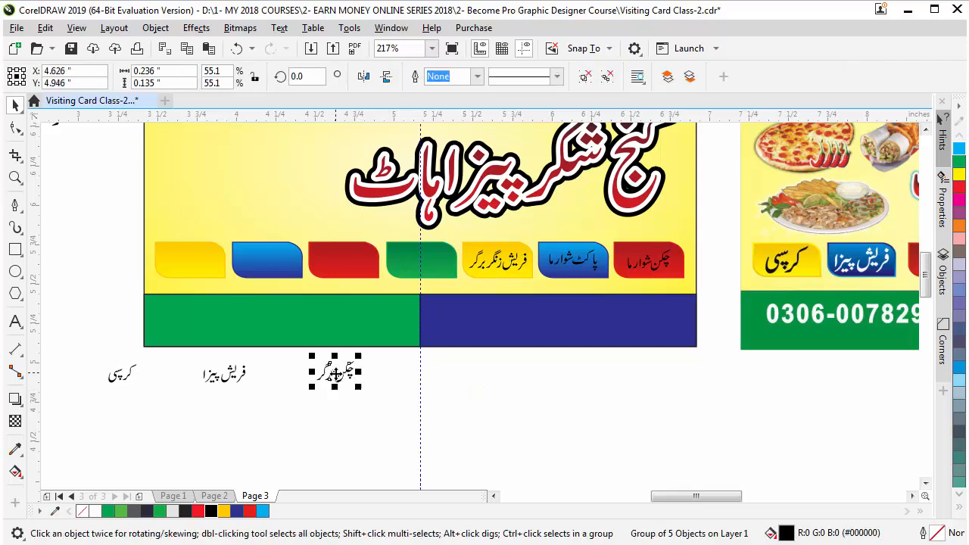
left_click(411, 267, "shift")
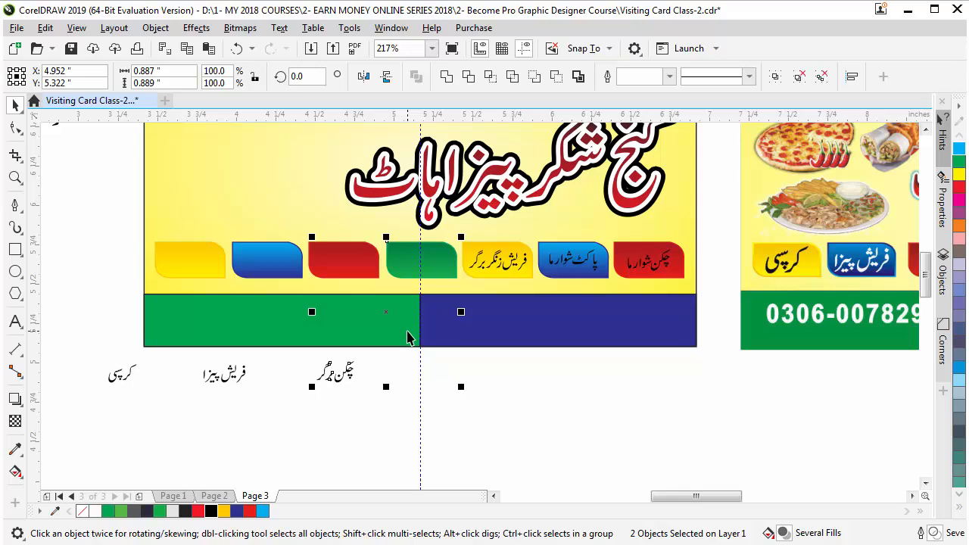
key("e")
key("c")
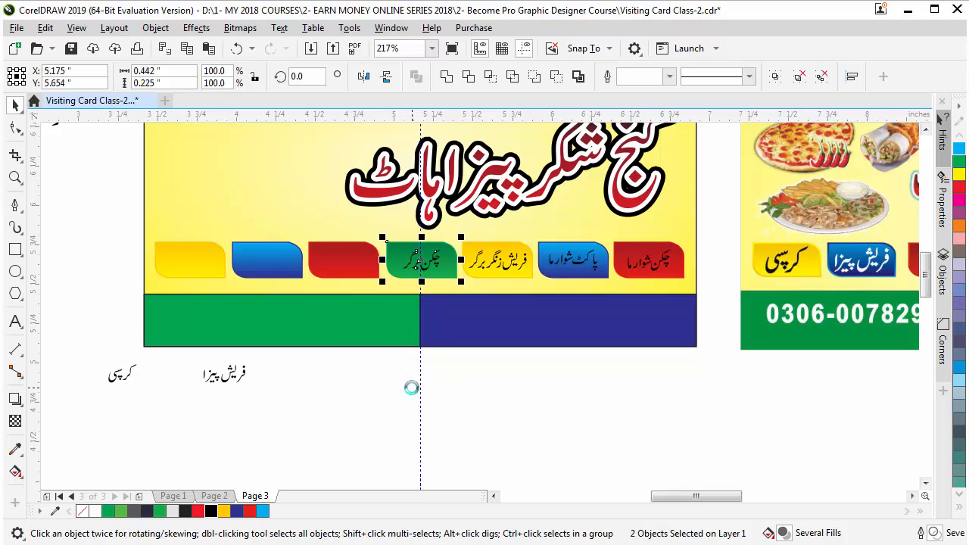
left_click(228, 375)
Group the five pieces of فریش پیزا and centre it on the red tab
left_click_drag(184, 411, 297, 333)
key("ctrl+g")
left_click(224, 433)
left_click(218, 381)
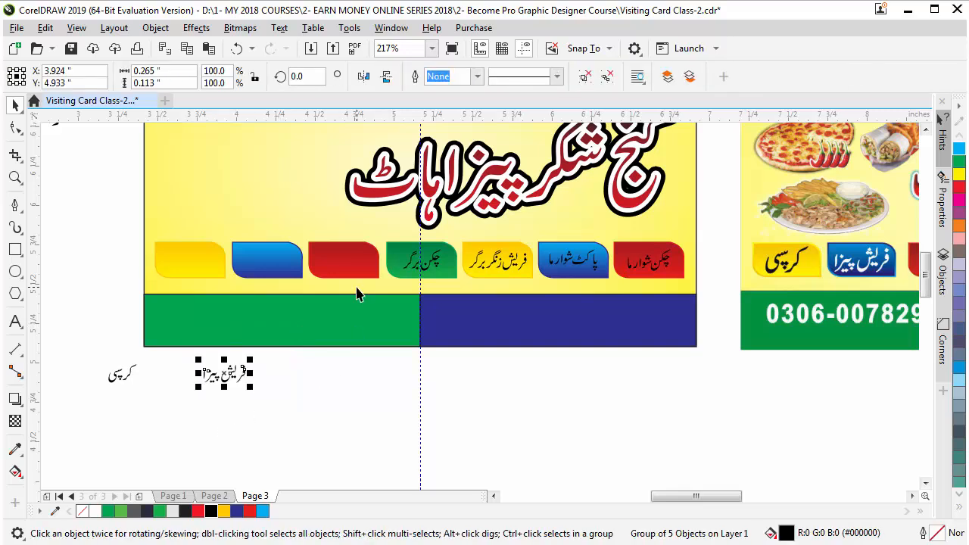
left_click(333, 265, "shift")
key("c")
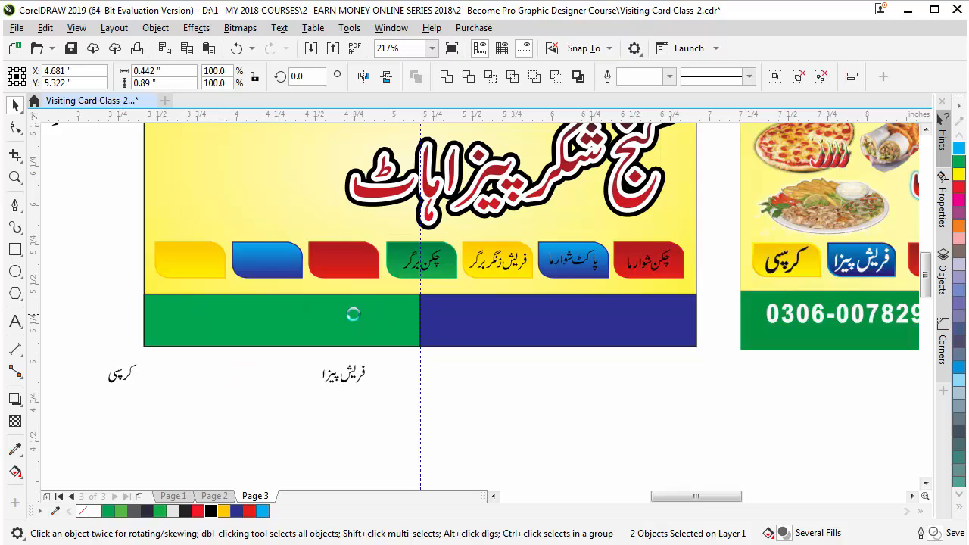
key("e")
left_click(301, 403)
Group the two pieces of کرسی and centre it on the blue tab
left_click(114, 374)
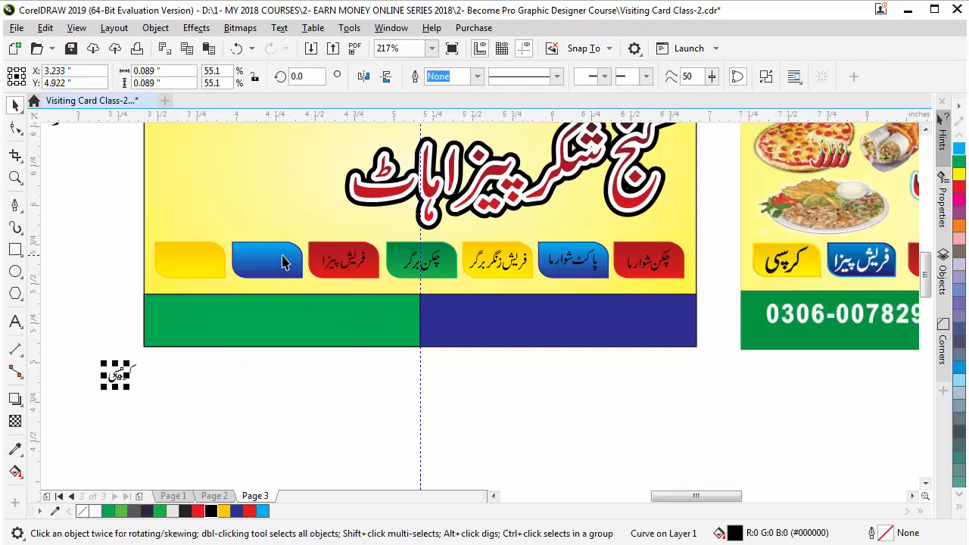
left_click_drag(87, 416, 217, 346)
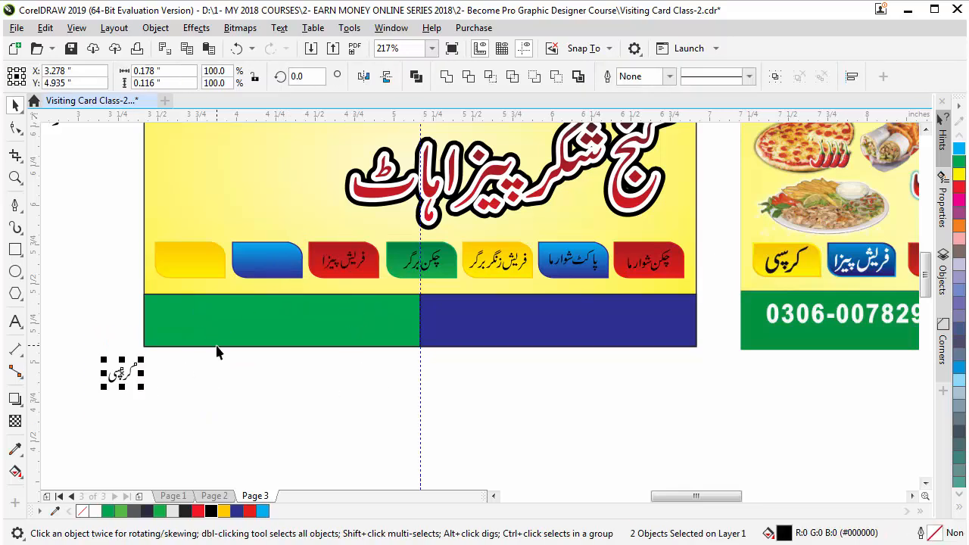
key("ctrl+g")
left_click(262, 270, "shift")
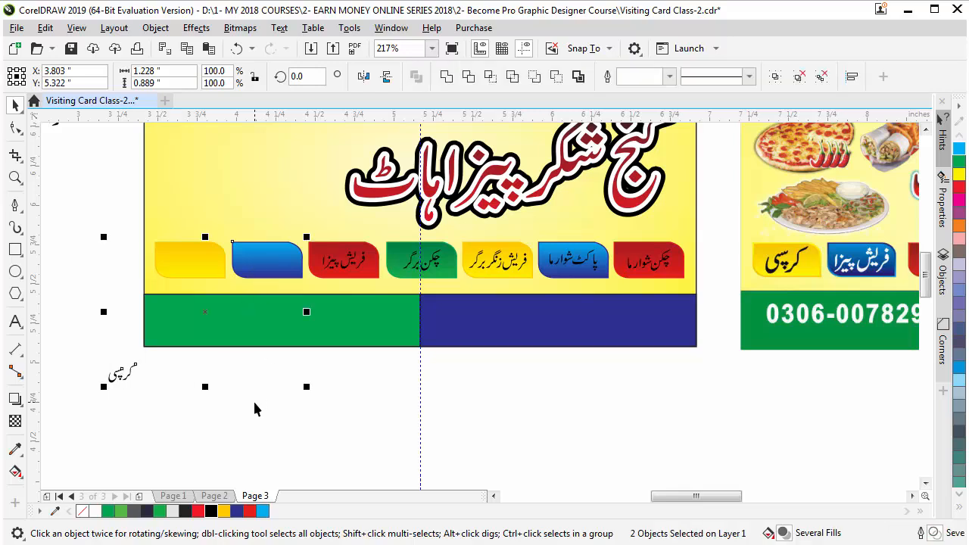
left_click(291, 413)
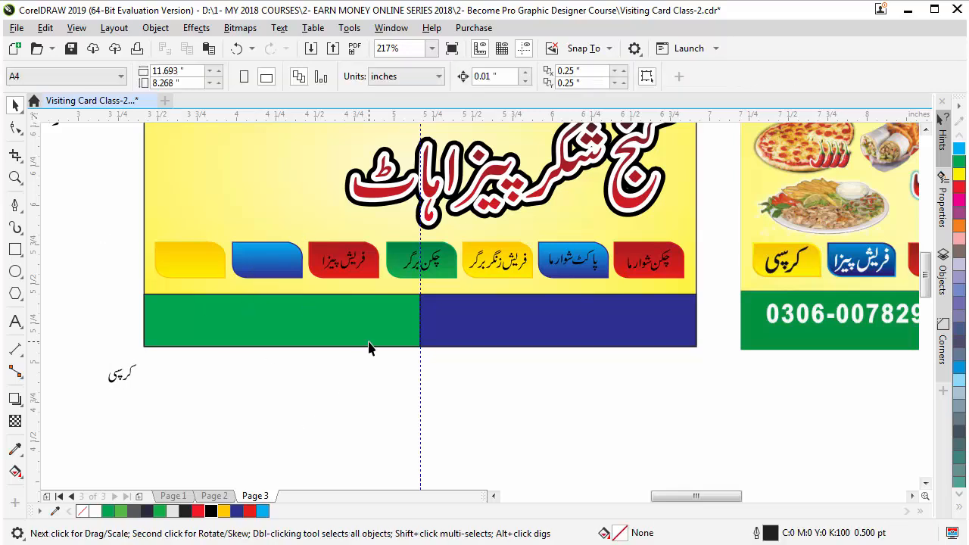
scroll(322, 339, "down", 3)
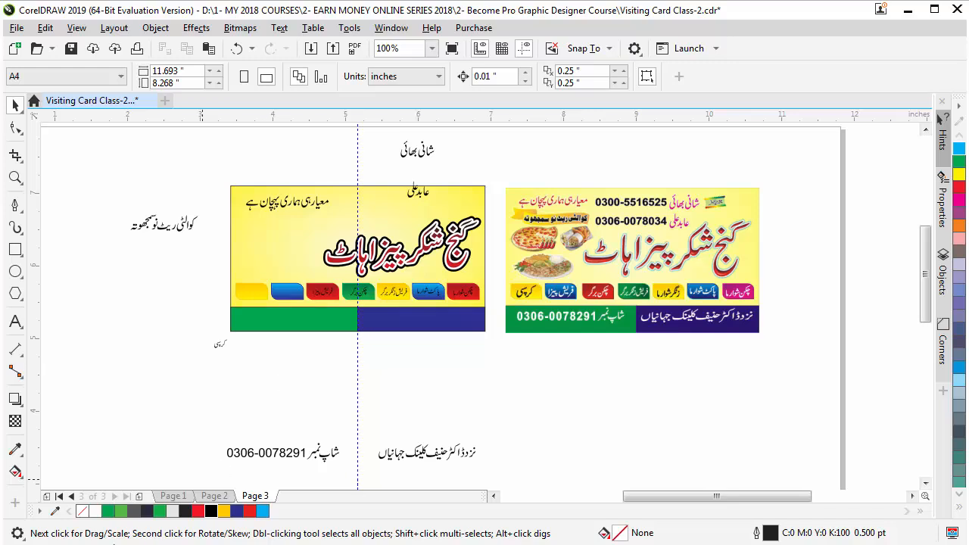
scroll(219, 311, "up", 4)
left_click(227, 401)
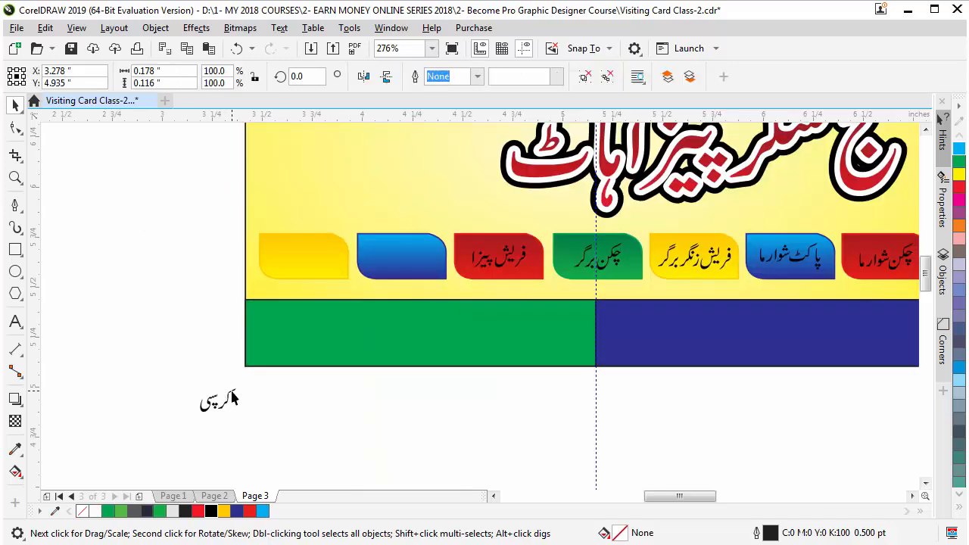
left_click(398, 253, "shift")
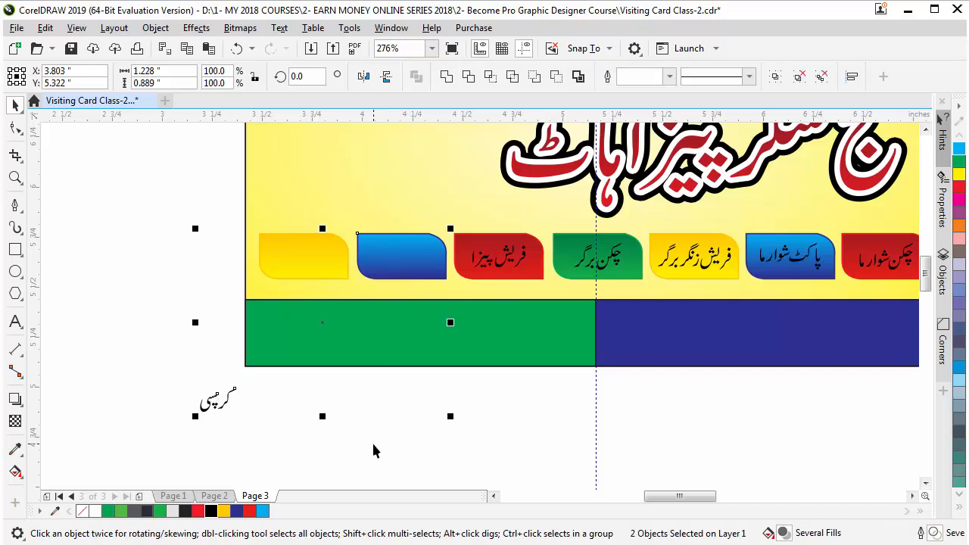
key("c")
key("e")
left_click(346, 447)
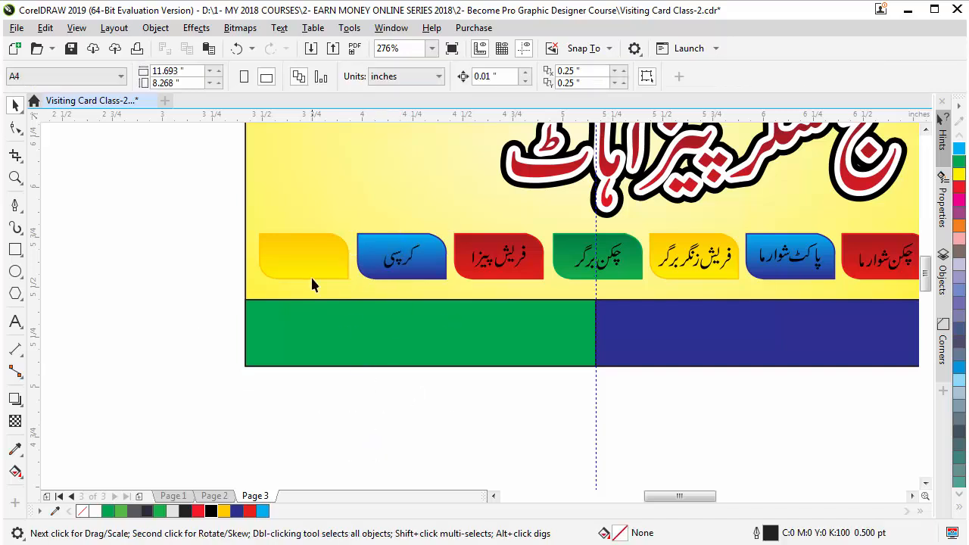
scroll(296, 256, "down", 2)
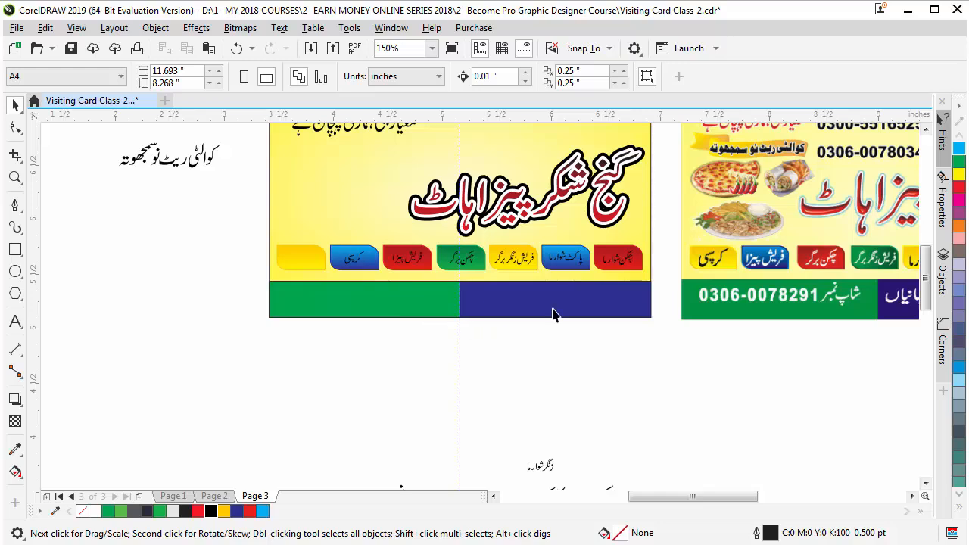
left_click(528, 481)
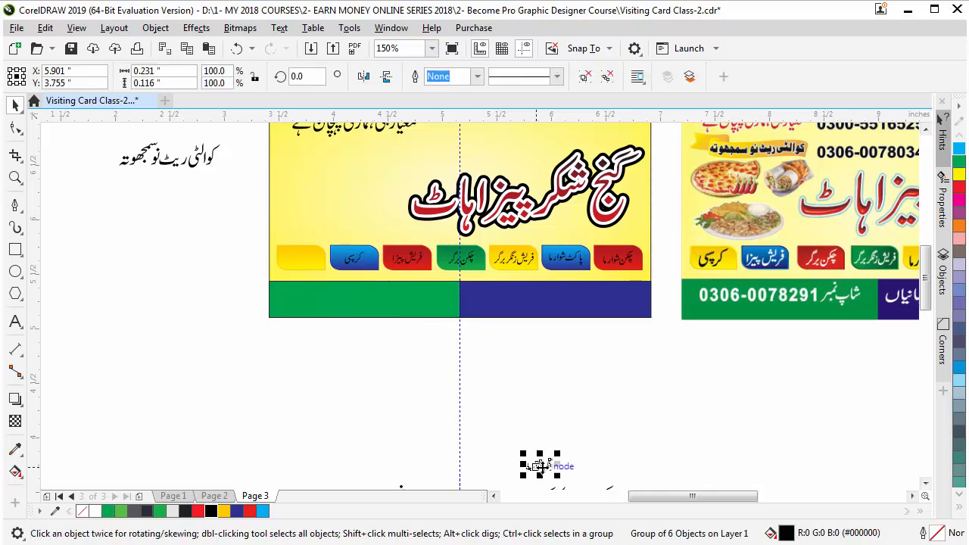
left_click(301, 257, "shift")
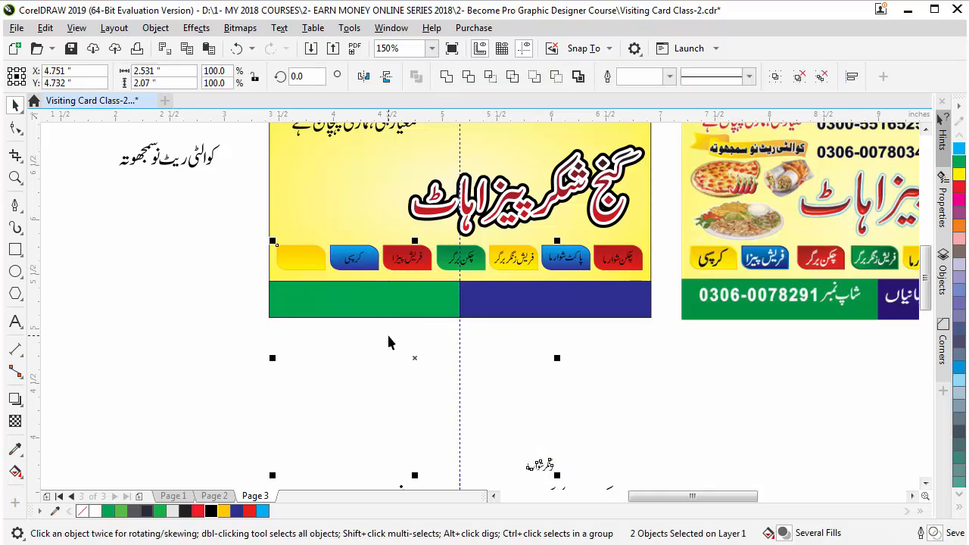
Centre the زنگر شوارما label on the yellow tab and zoom to the row of menu tabs
key("c")
key("e")
left_click(290, 378)
key("z")
left_click_drag(250, 226, 683, 309)
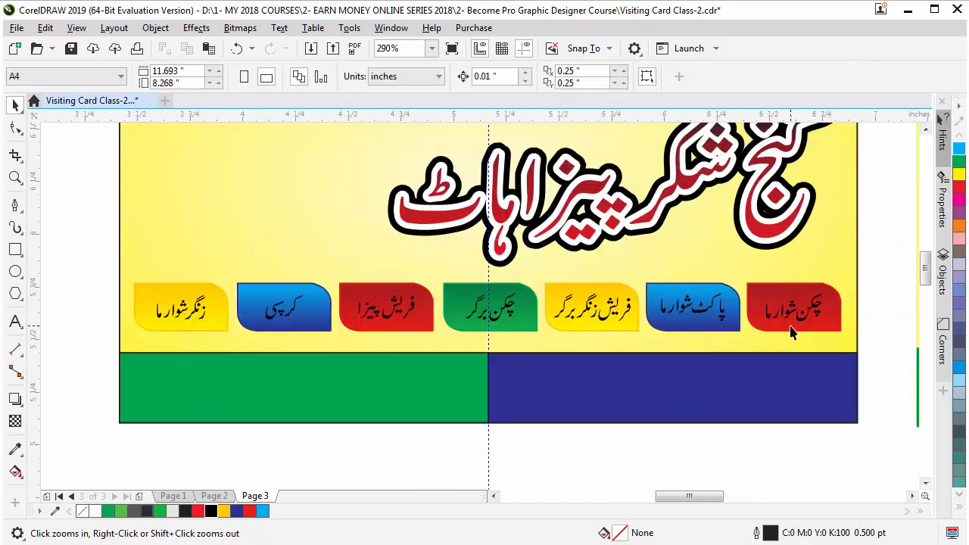
left_click_drag(67, 257, 859, 366)
scroll(281, 341, "down", 2)
key("space")
Make the کرسی, فریش پیزا, چکن برگر, پاکٹ شوارما and چکن شوارما labels white
left_click(281, 334)
left_click(95, 512)
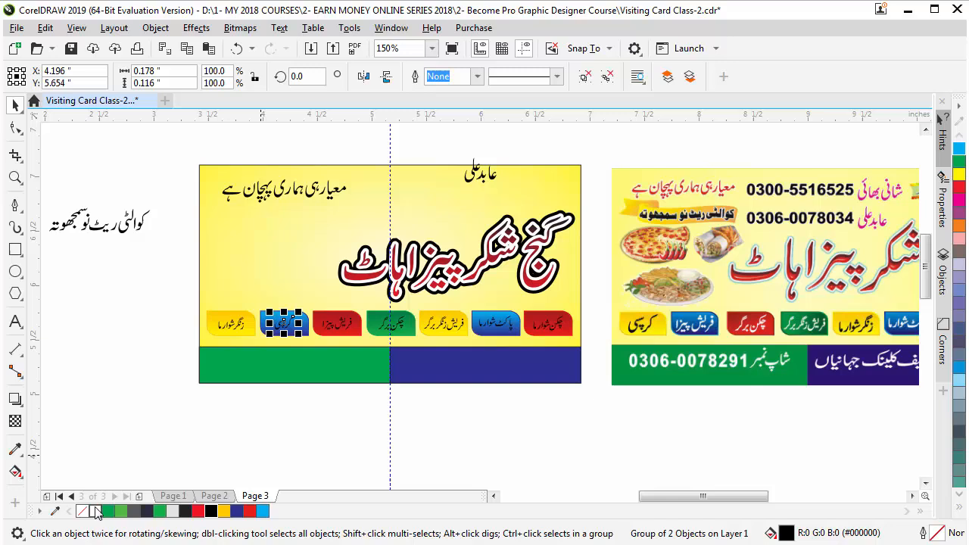
left_click(344, 327)
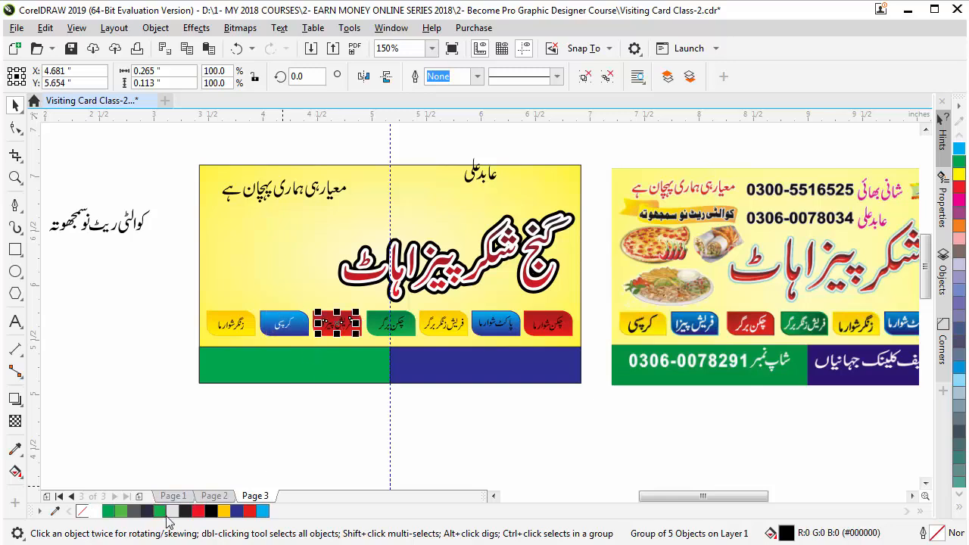
left_click(94, 512)
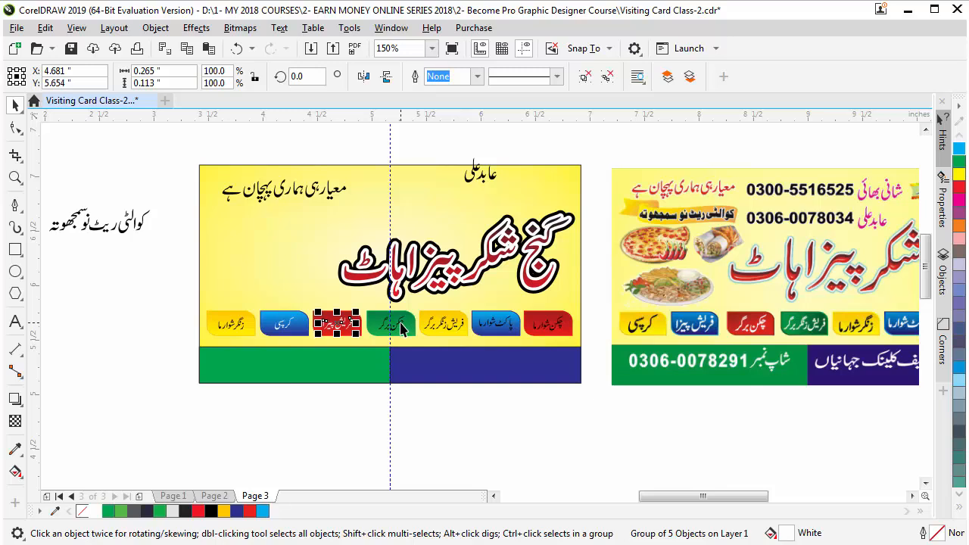
left_click(402, 327)
left_click(95, 512)
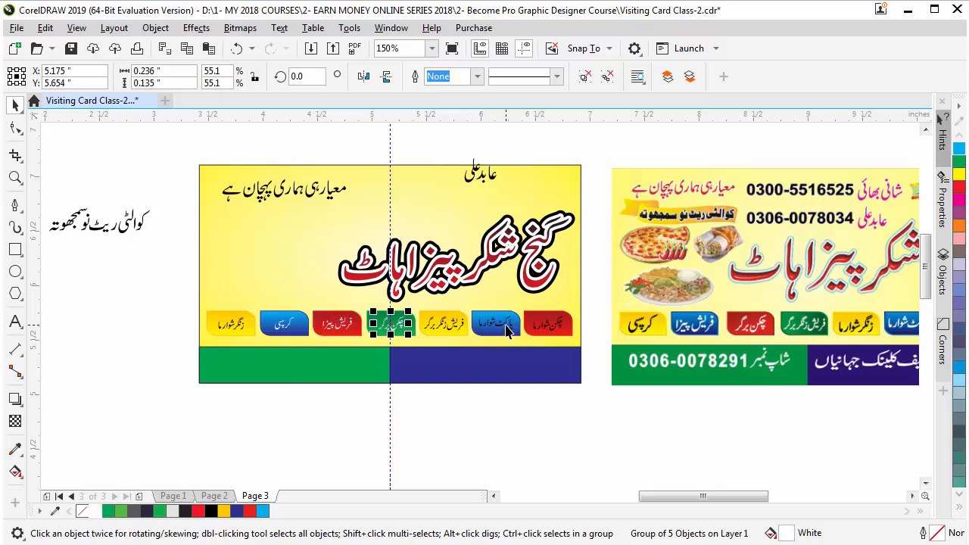
left_click(508, 331)
left_click(502, 331)
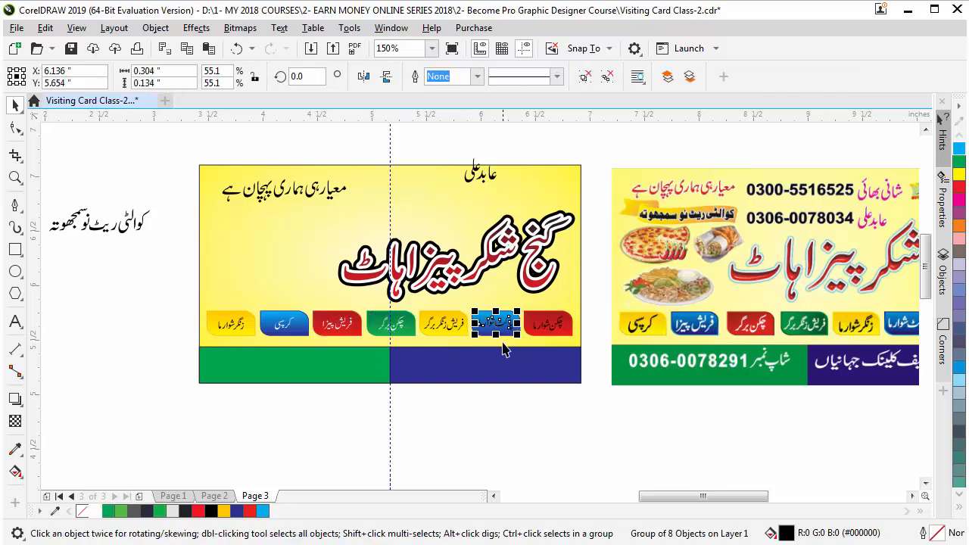
left_click(97, 513)
left_click(550, 324)
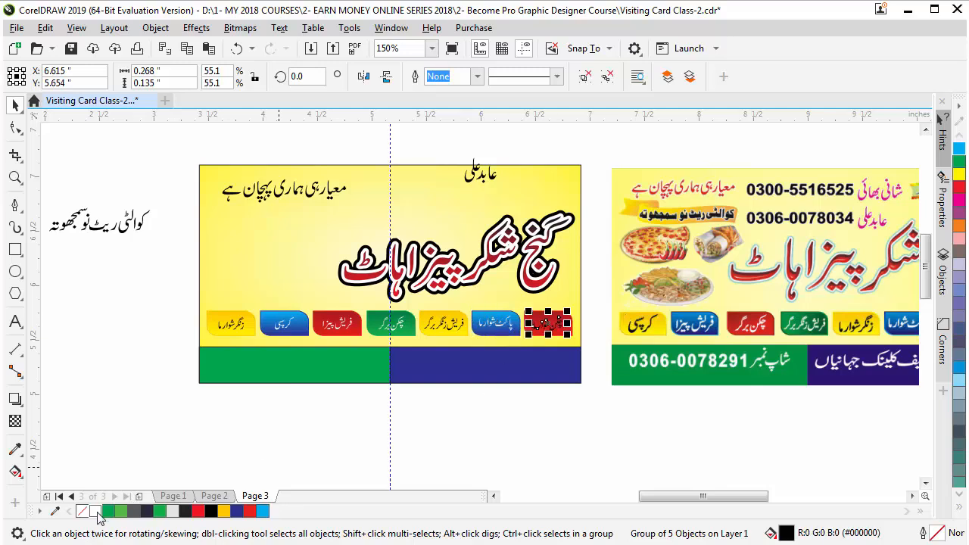
left_click(97, 513)
left_click(321, 424)
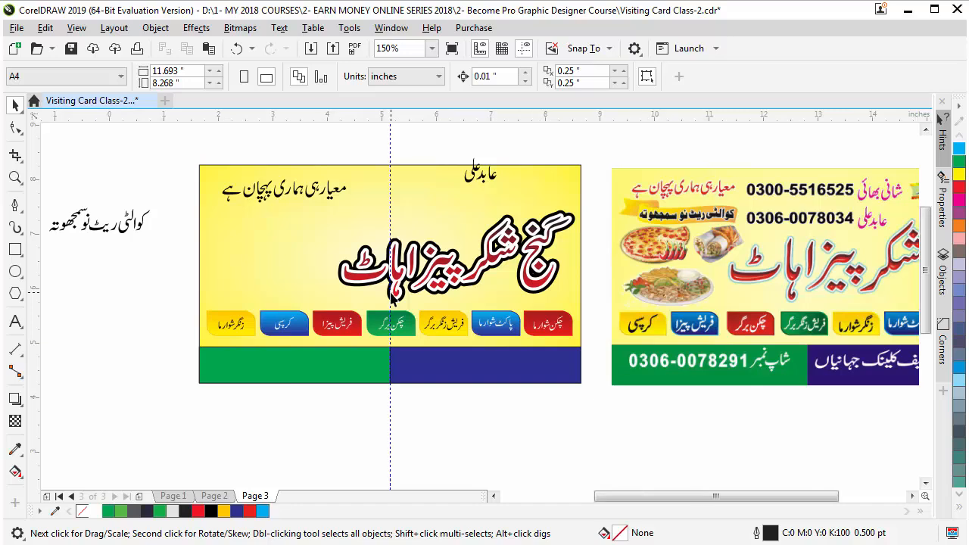
scroll(392, 297, "down", 2)
Move the address and phone-number lines up just beneath the card's bottom strips
left_click(456, 440)
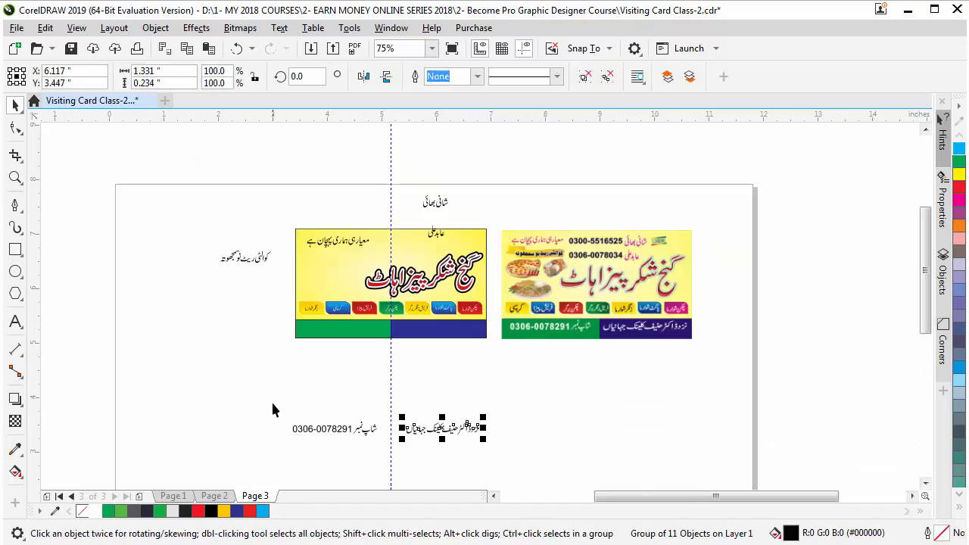
left_click_drag(253, 394, 558, 436)
left_click_drag(447, 438, 445, 358)
left_click_drag(273, 289, 506, 376)
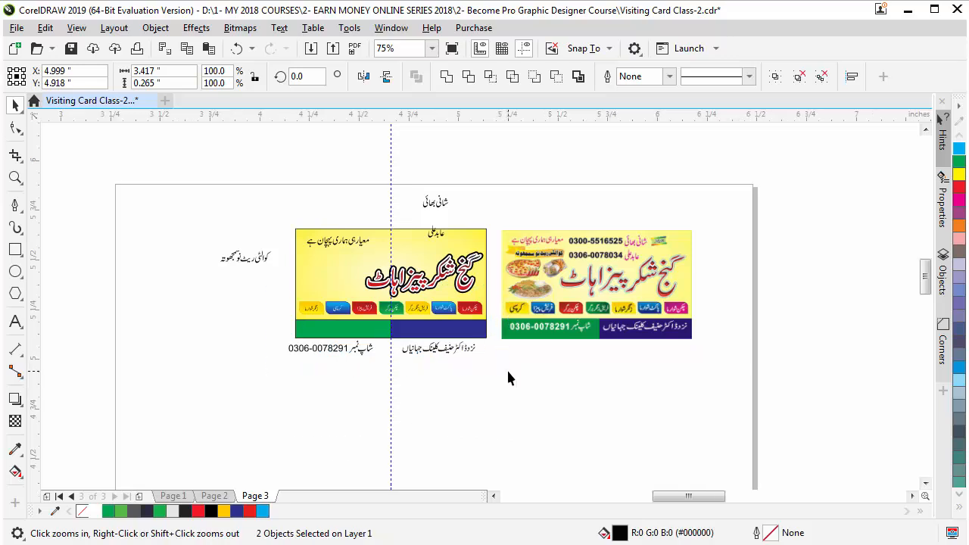
key("space")
key("Escape")
Centre the Urdu address line on the dark blue strip and make it white
left_click(657, 379)
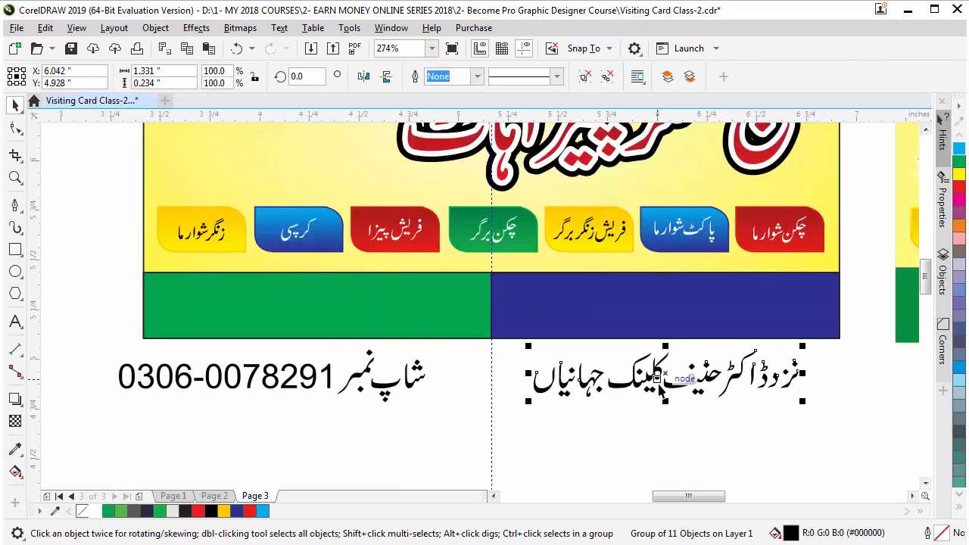
left_click(602, 305, "shift")
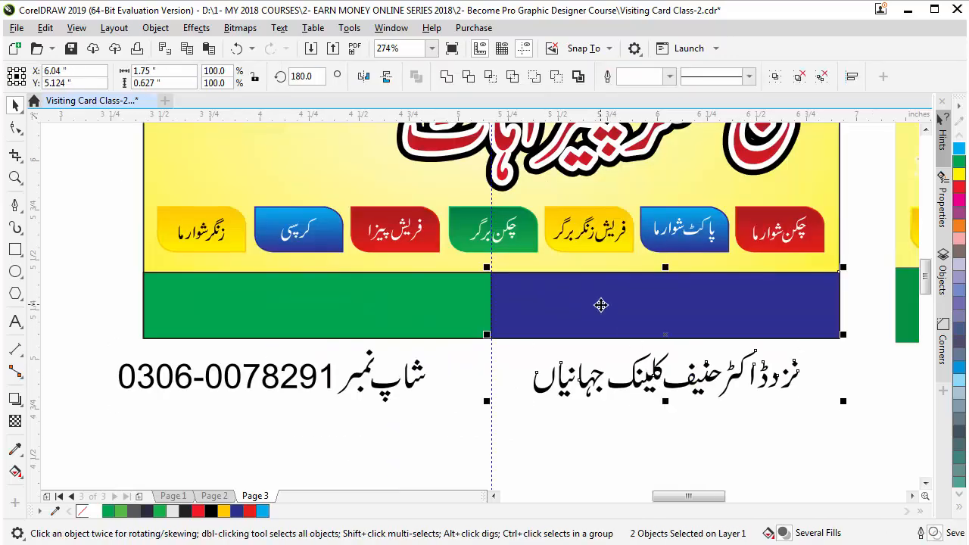
key("c")
left_click(568, 430)
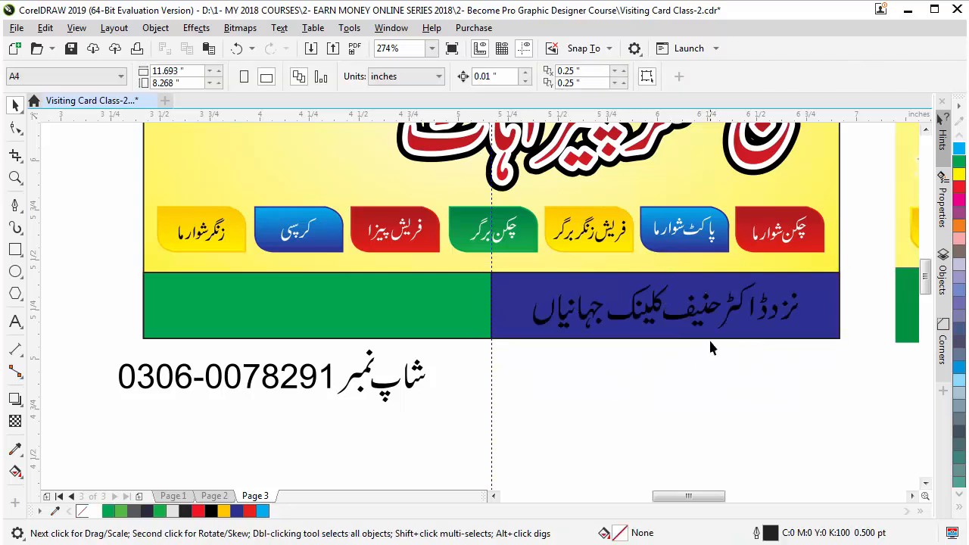
left_click(706, 314)
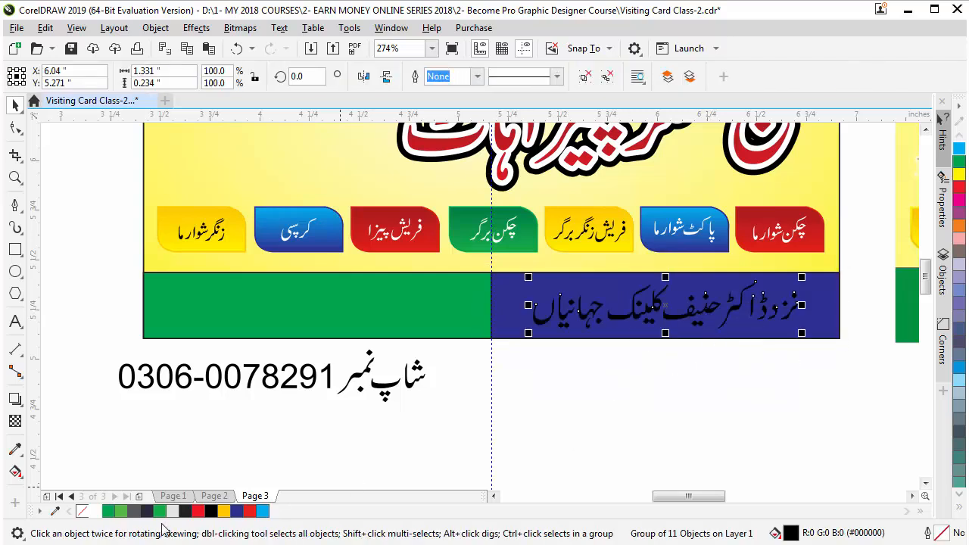
left_click(95, 511)
left_click(391, 400)
Centre the shop phone number on the green strip and make it white
left_click(392, 399)
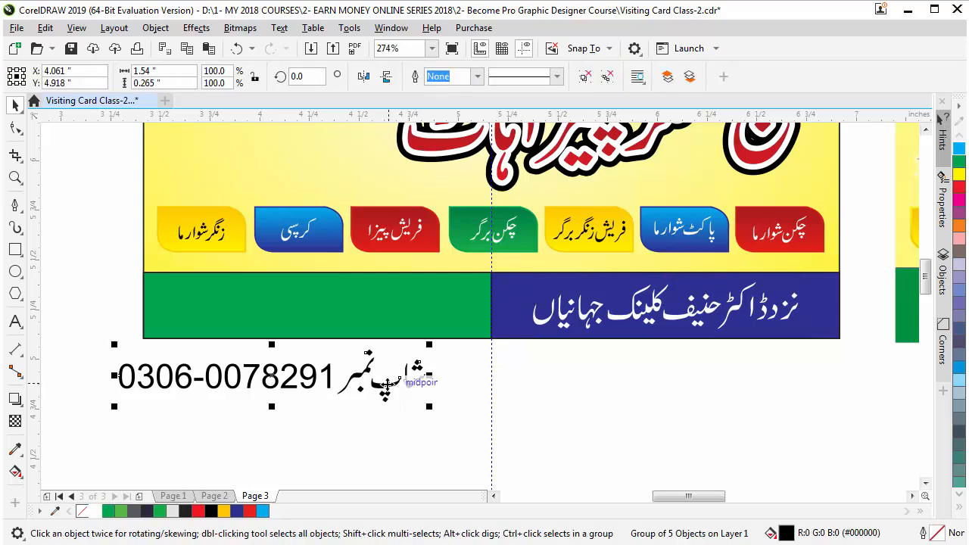
left_click(337, 315, "shift")
key("c")
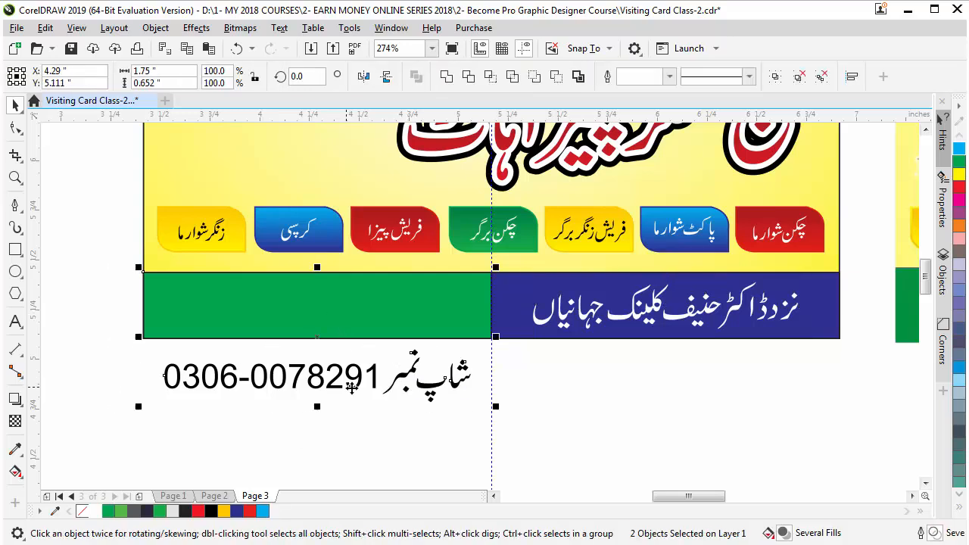
key("e")
left_click(335, 429)
left_click(424, 320)
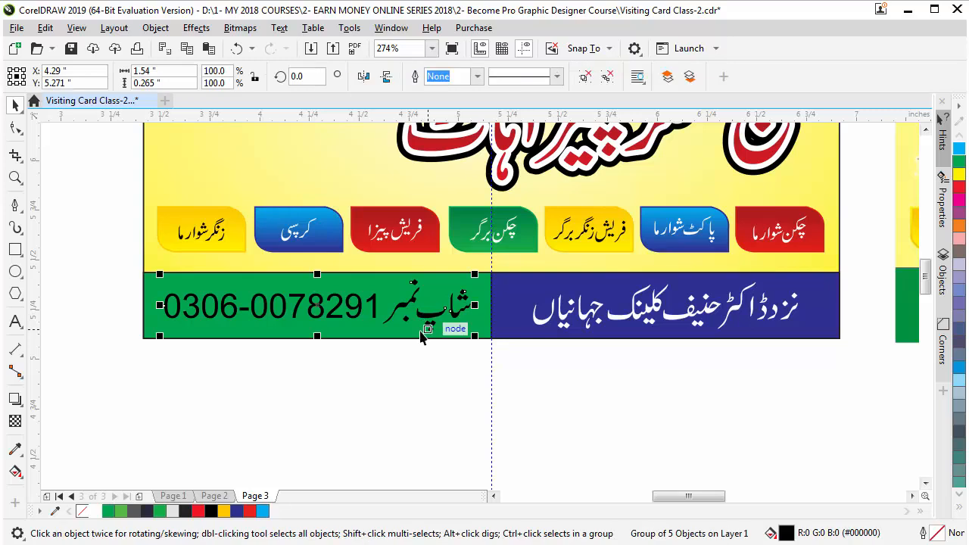
left_click(96, 512)
left_click(164, 337)
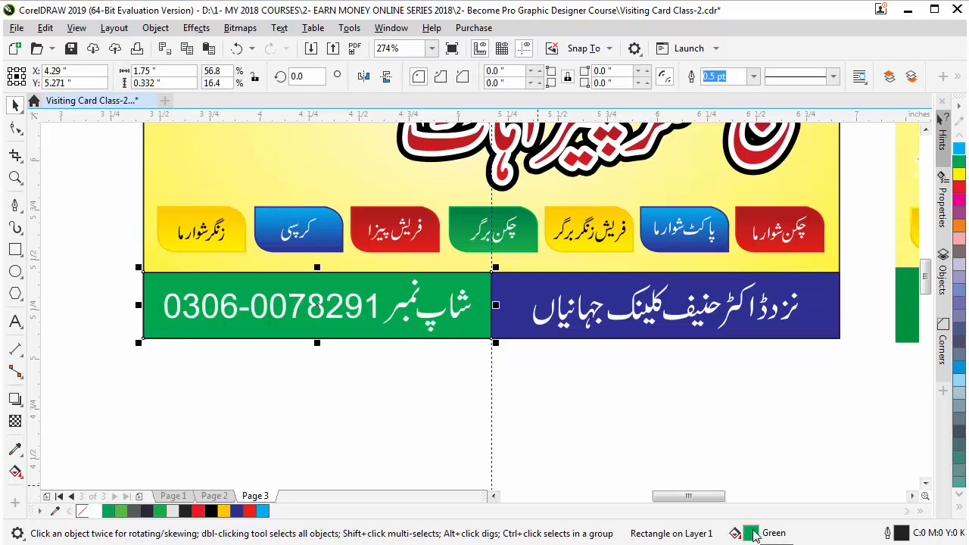
Change the green strip's fill to a darker green (C96 M32 Y100 K24) using the colour viewer
double_click(751, 534)
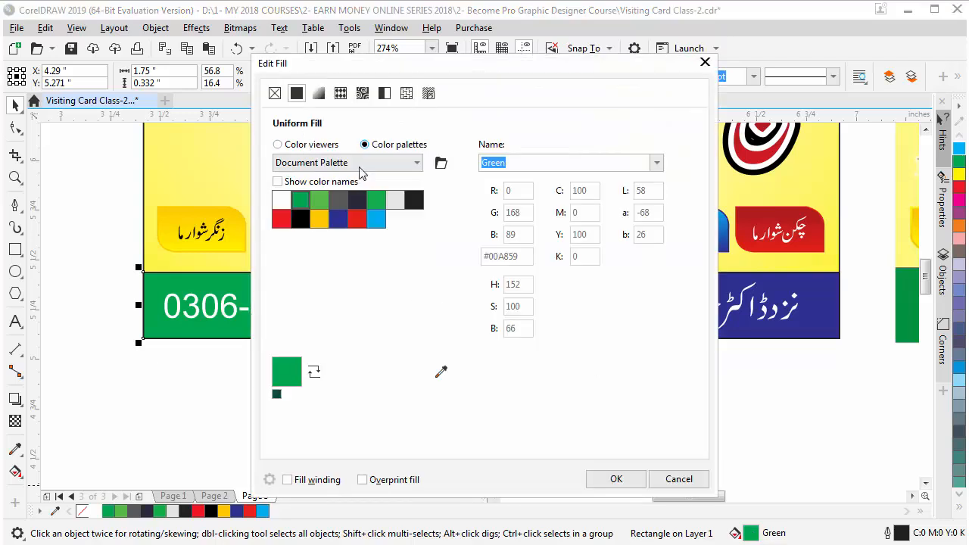
left_click(294, 150)
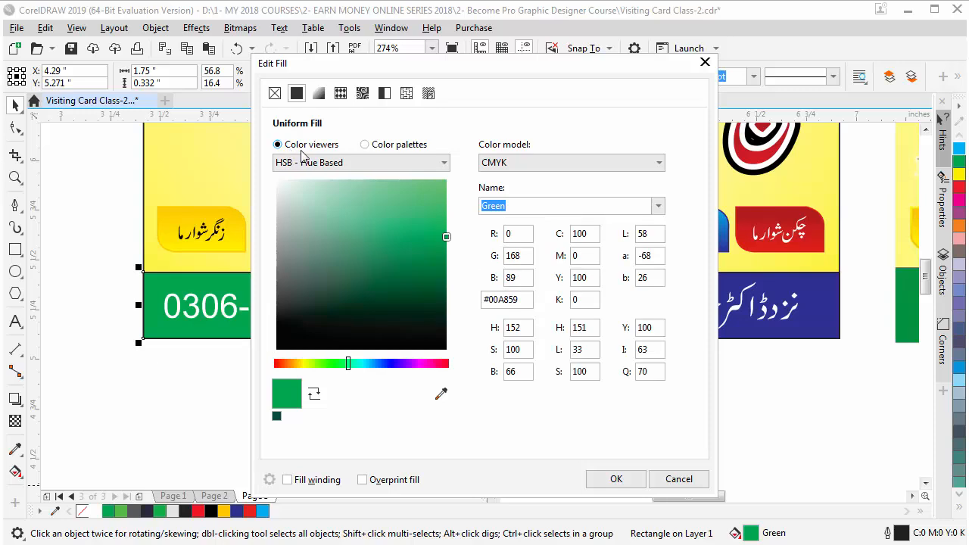
left_click_drag(447, 241, 419, 275)
left_click(615, 479)
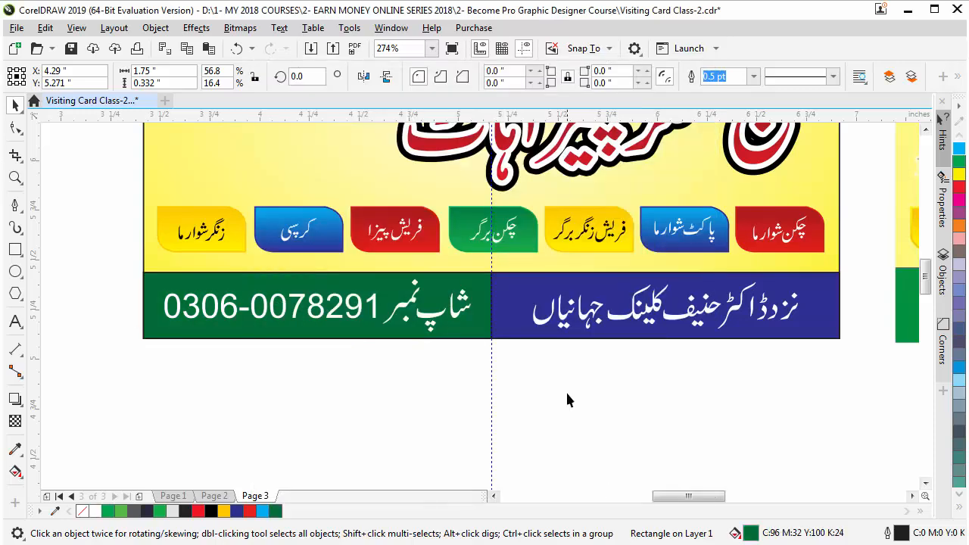
left_click(436, 434)
Drag the second Urdu contact name up above the card so it sits under the first
scroll(426, 469, "down", 2)
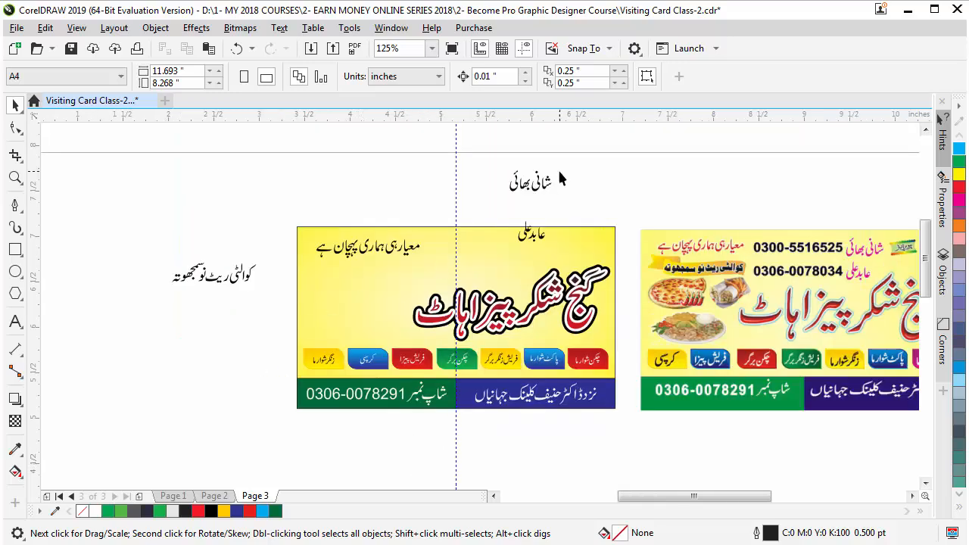
key("z")
left_click_drag(461, 147, 638, 276)
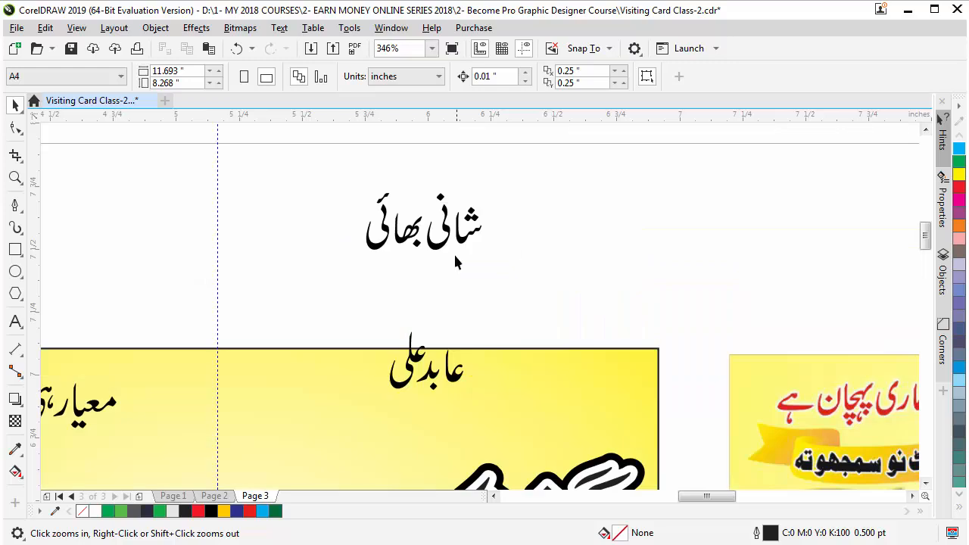
key("space")
left_click_drag(457, 379, 451, 320)
left_click(303, 219)
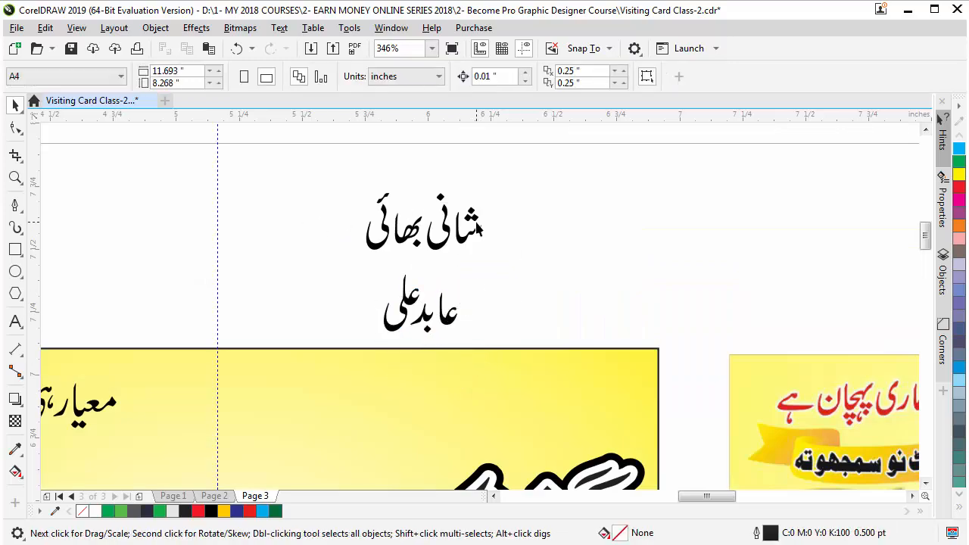
scroll(481, 228, "down", 2)
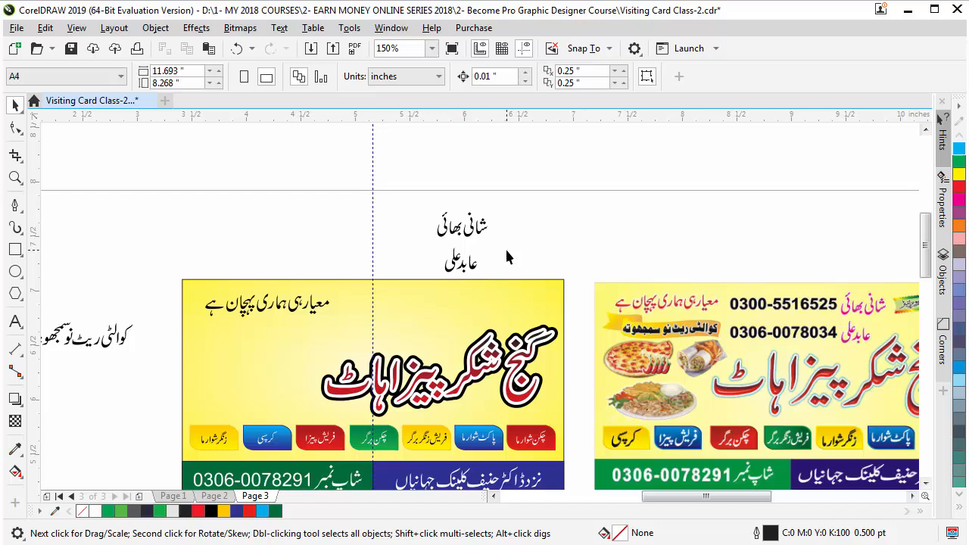
Type two mobile numbers on two separate lines of text above the card
left_click(15, 322)
left_click(263, 227)
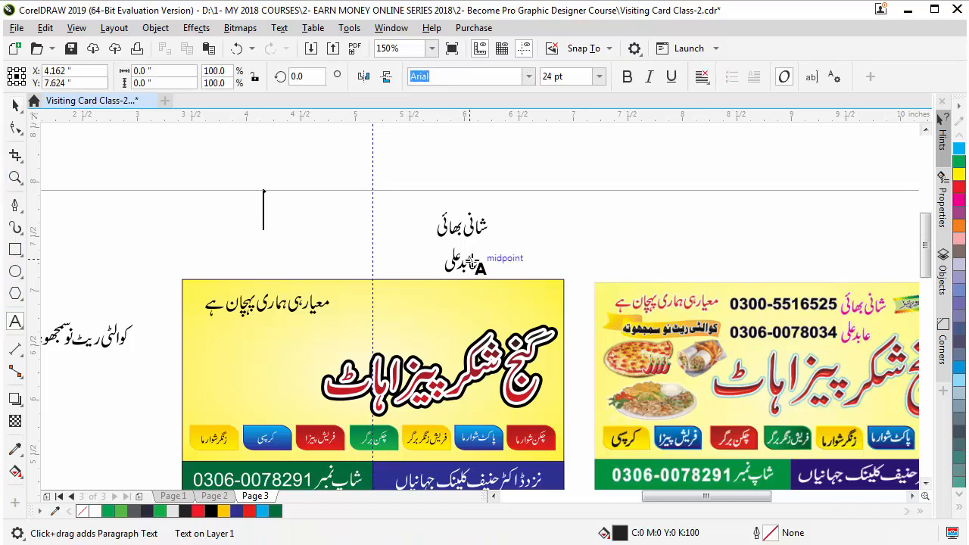
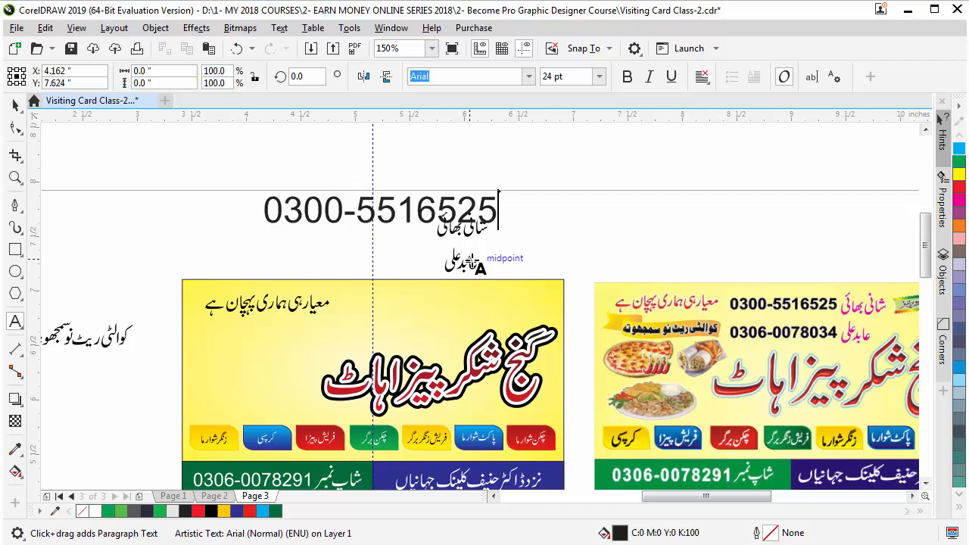
key("Return")
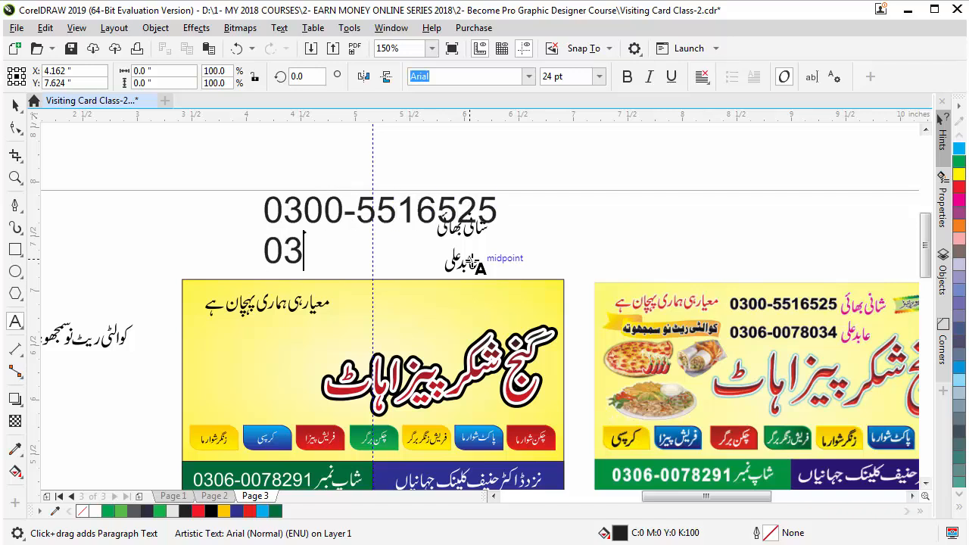
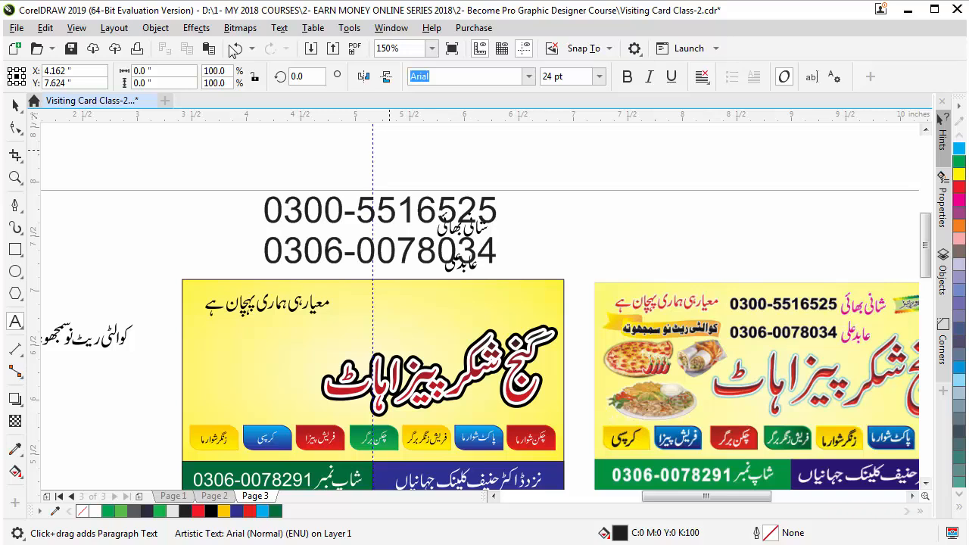
Make the numbers bold, shrink them, place each beside its Urdu name, and left-align them
left_click(15, 105)
left_click(628, 76)
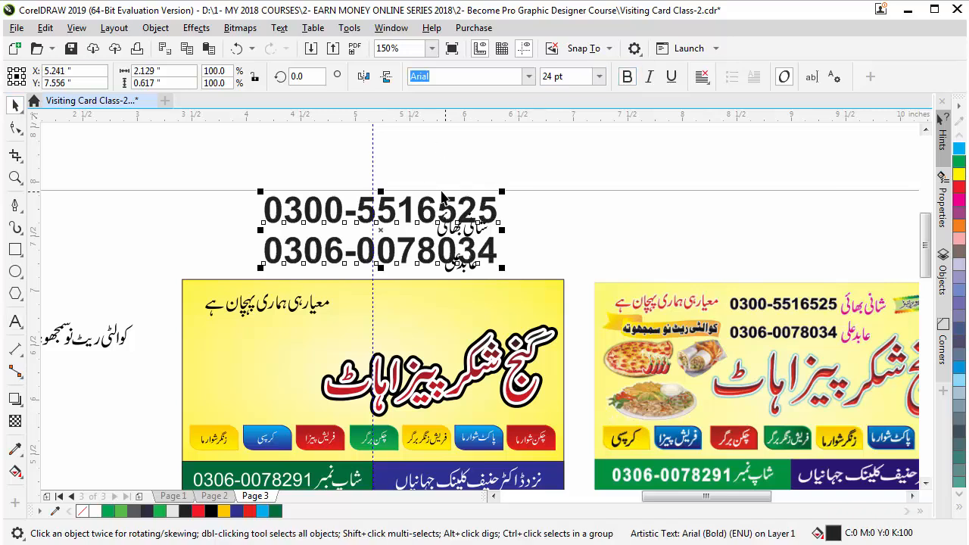
left_click_drag(503, 192, 455, 187)
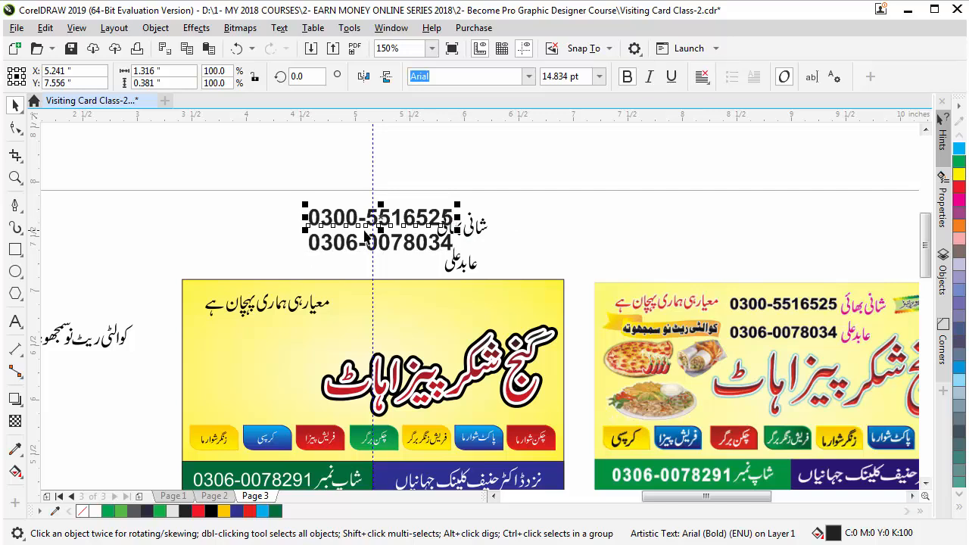
key("z")
left_click_drag(295, 188, 529, 301)
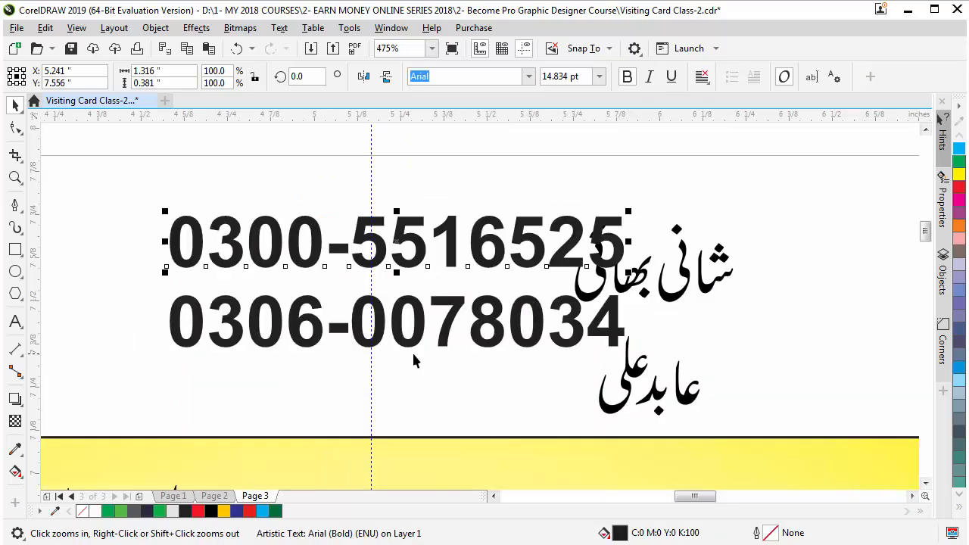
key("space")
left_click_drag(421, 331, 370, 393)
left_click_drag(476, 243, 418, 278)
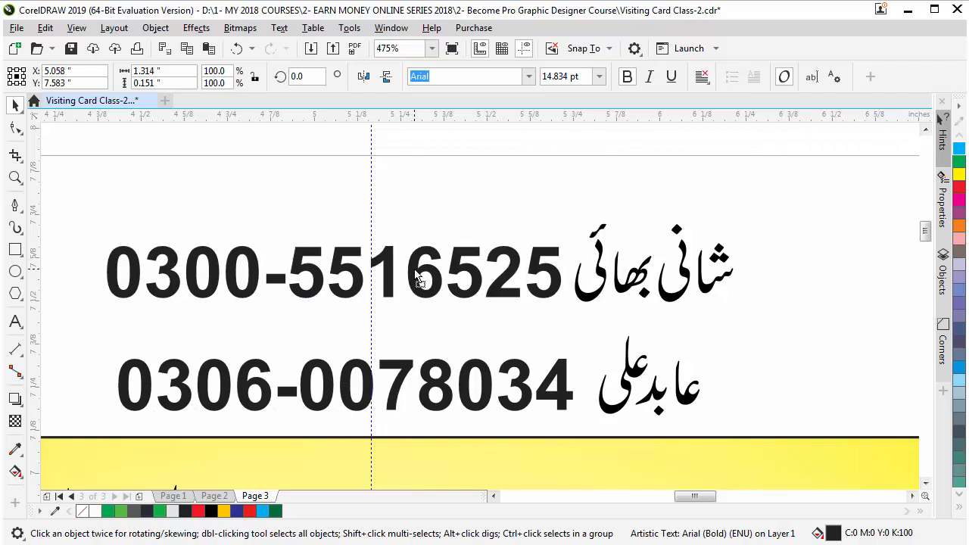
left_click_drag(88, 184, 594, 438)
key("l")
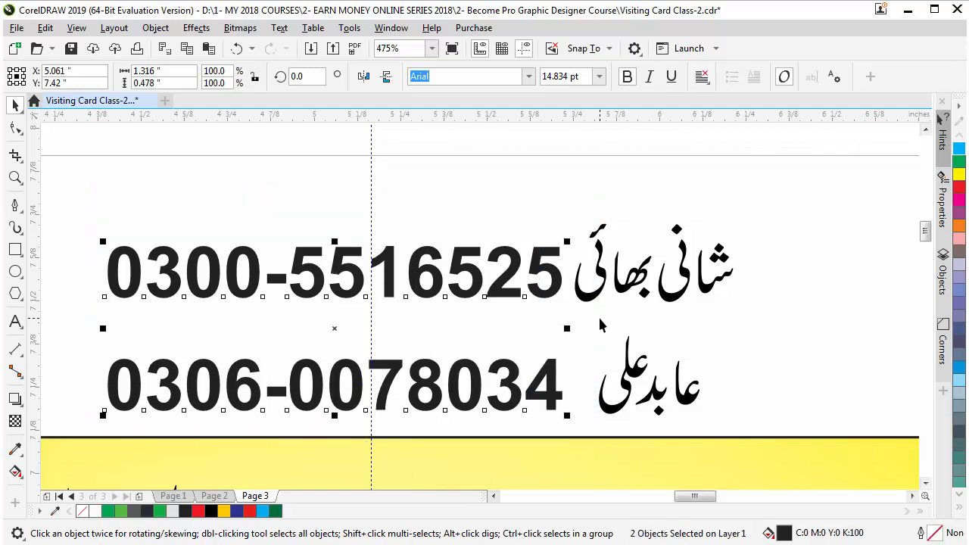
left_click(761, 293)
scroll(552, 249, "down", 2)
Scale the phone numbers and Urdu names and position them along the top of the yellow card
left_click_drag(280, 174, 699, 293)
key("Down")
key("Down")
key("Down")
key("Down")
key("Down")
key("Down")
key("Down")
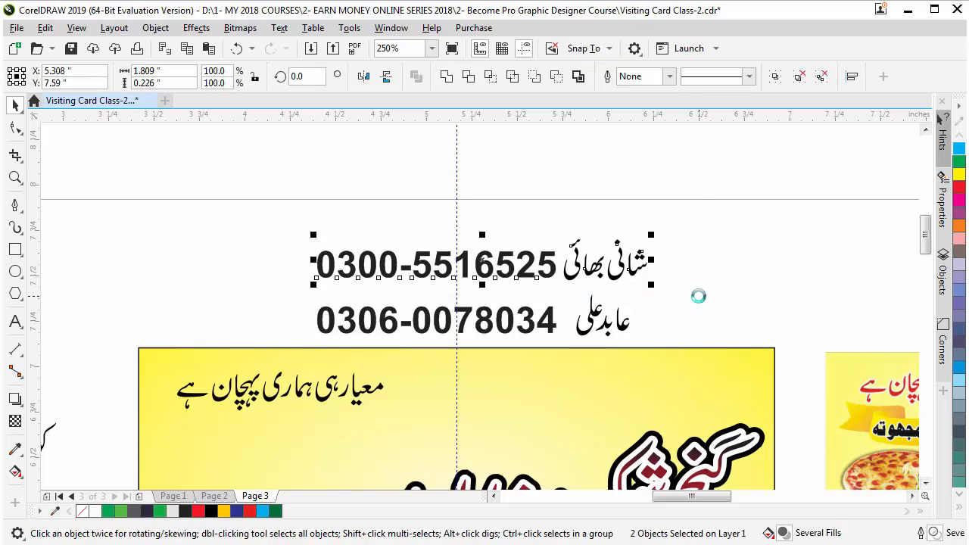
left_click_drag(711, 204, 231, 371)
left_click_drag(655, 243, 549, 270)
left_click_drag(481, 296, 546, 384)
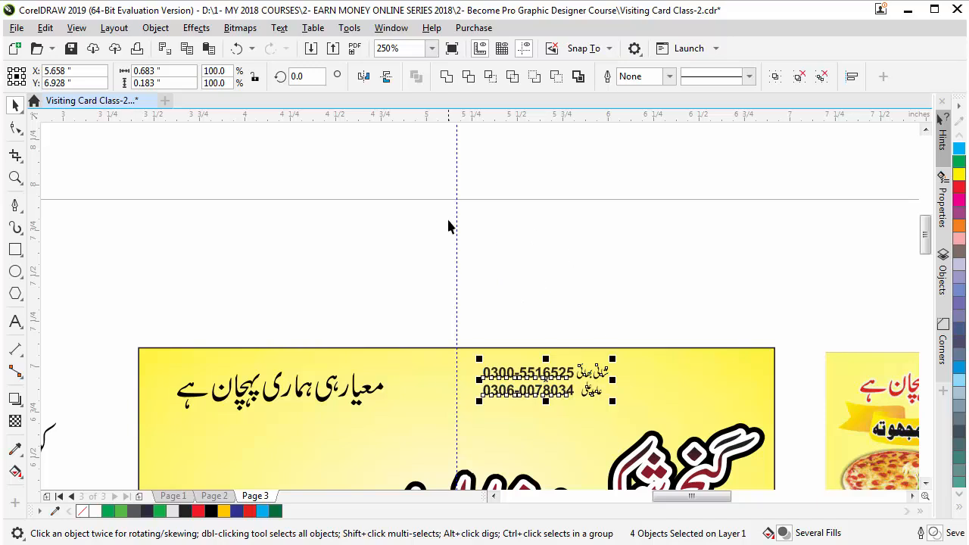
scroll(443, 231, "down", 2)
key("z")
left_click(600, 391)
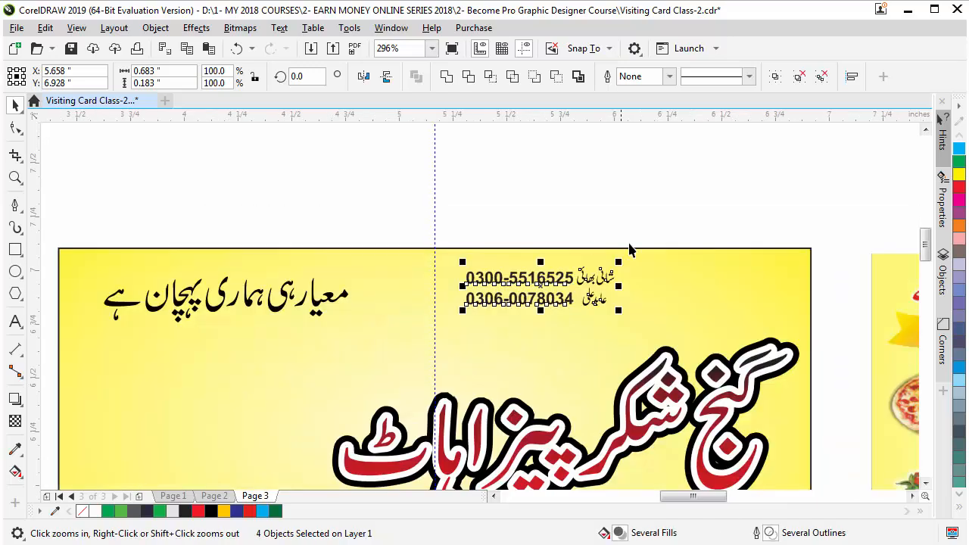
left_click_drag(620, 263, 685, 227)
key("space")
left_click_drag(539, 288, 506, 303)
scroll(423, 190, "down", 2)
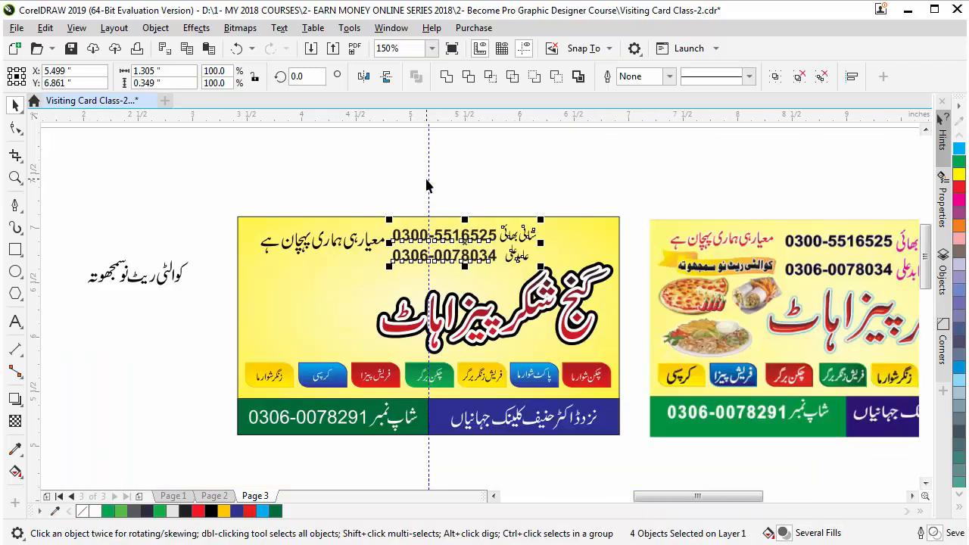
left_click(502, 188)
Colour the two Urdu contact names red, then reselect the numbers and names together
left_click_drag(581, 264, 596, 284)
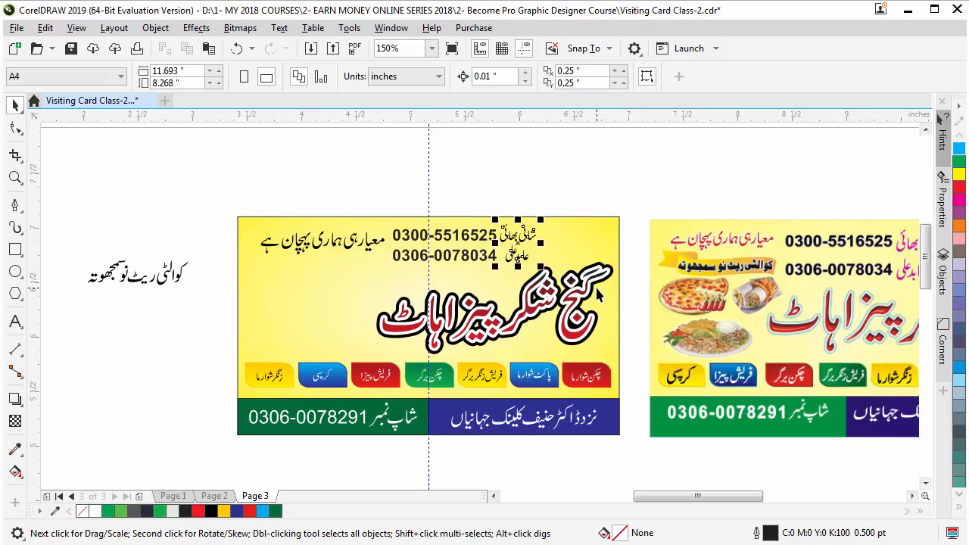
left_click(249, 511)
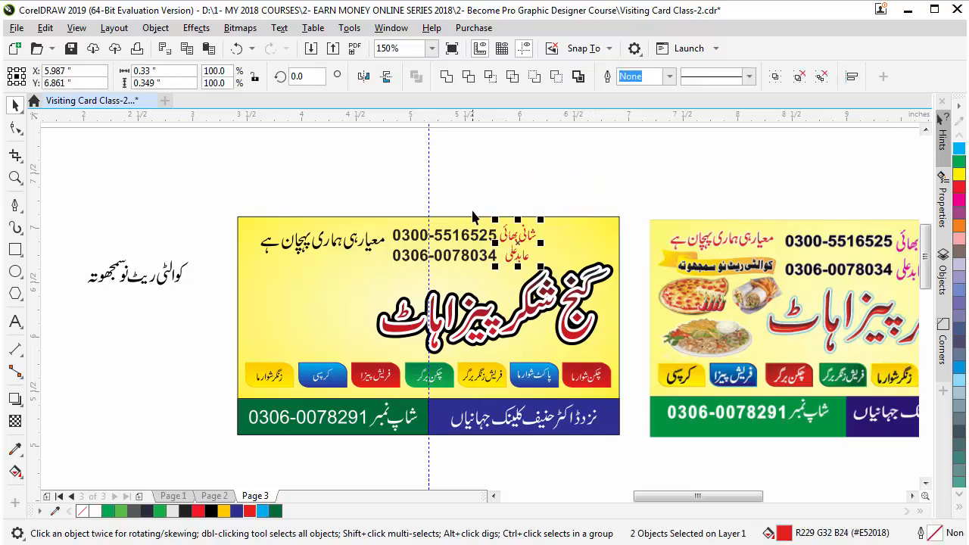
left_click(479, 199)
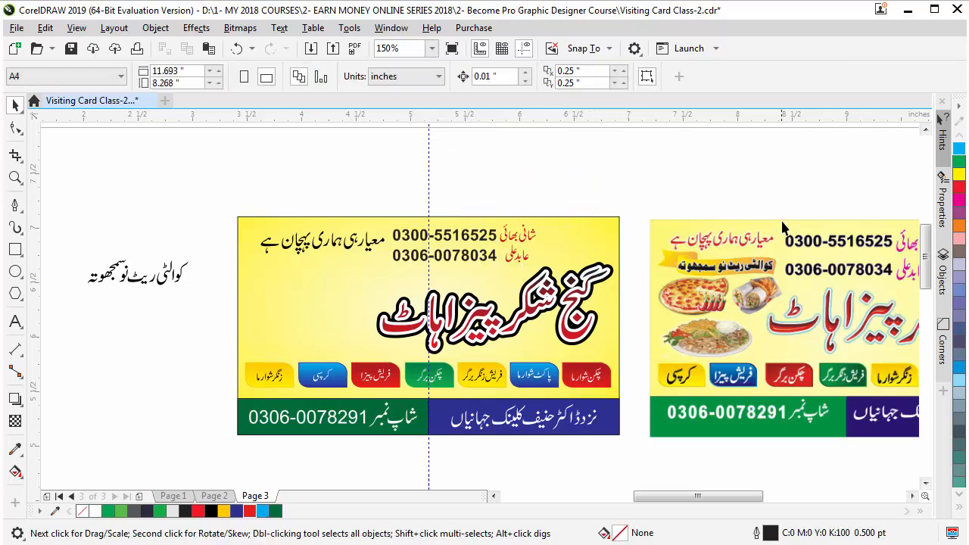
key("z")
left_click_drag(780, 219, 837, 279)
right_click(528, 298)
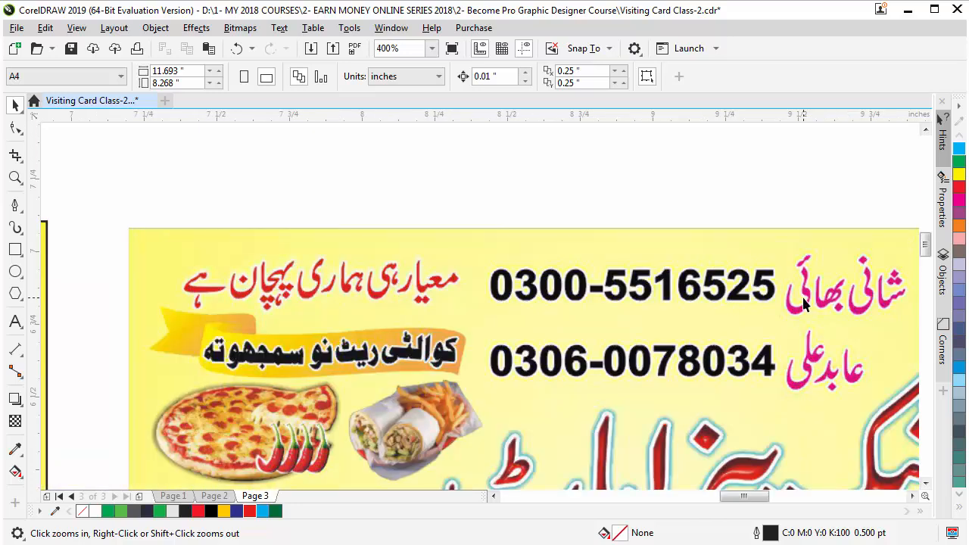
right_click(468, 248)
right_click(435, 270)
left_click_drag(323, 256, 480, 296)
key("space")
left_click_drag(99, 136, 691, 405)
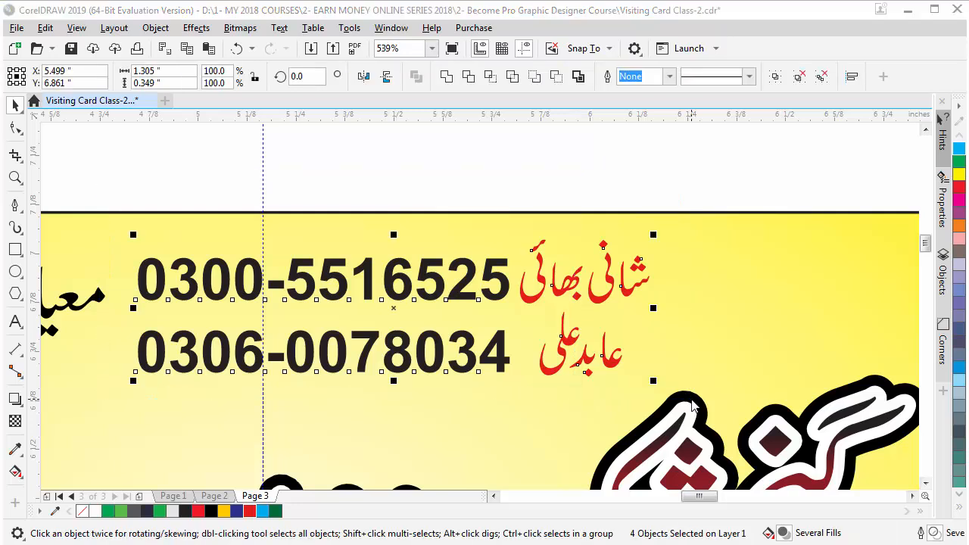
key("F12")
Give the text a 1.0 pt outline with round corners and ends, placed behind the fill
left_click(389, 226)
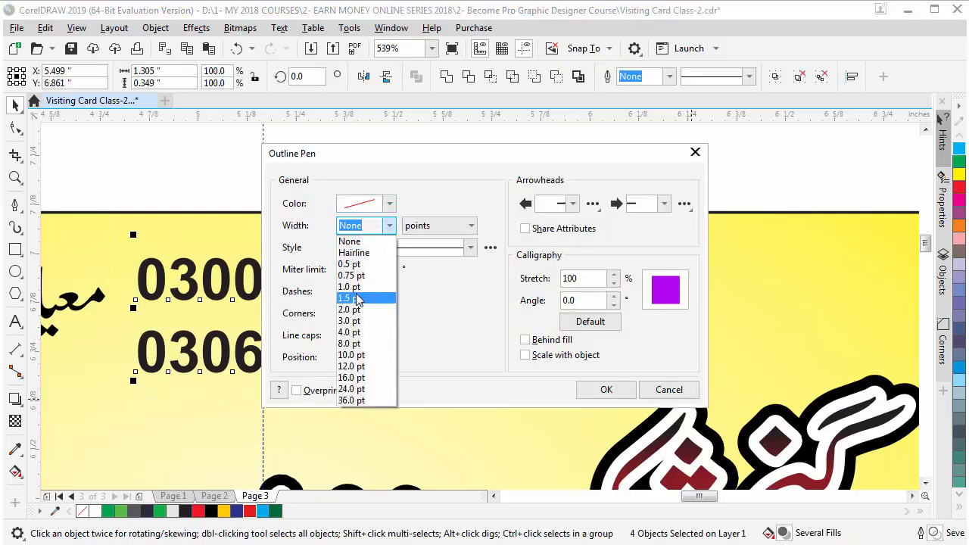
left_click(363, 287)
left_click(366, 313)
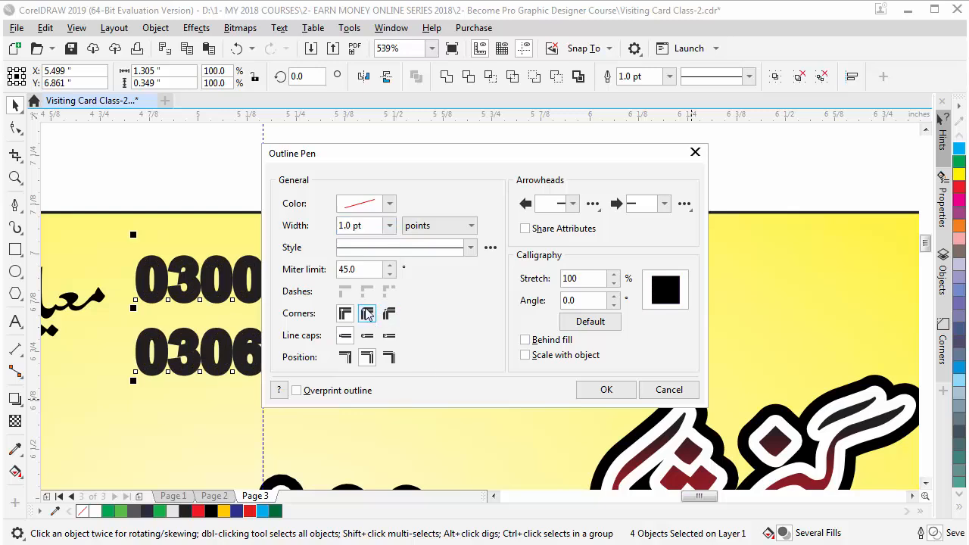
left_click(367, 335)
left_click(545, 341)
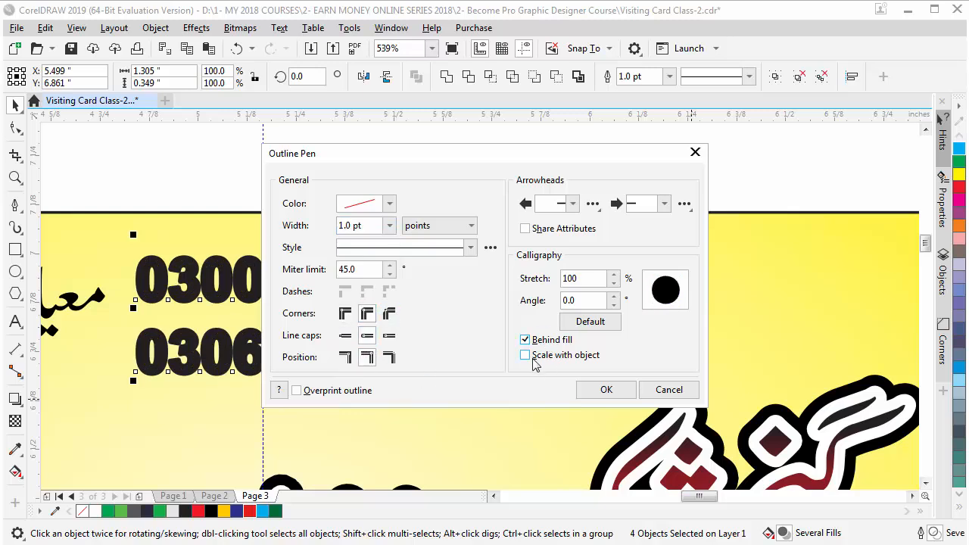
left_click(606, 391)
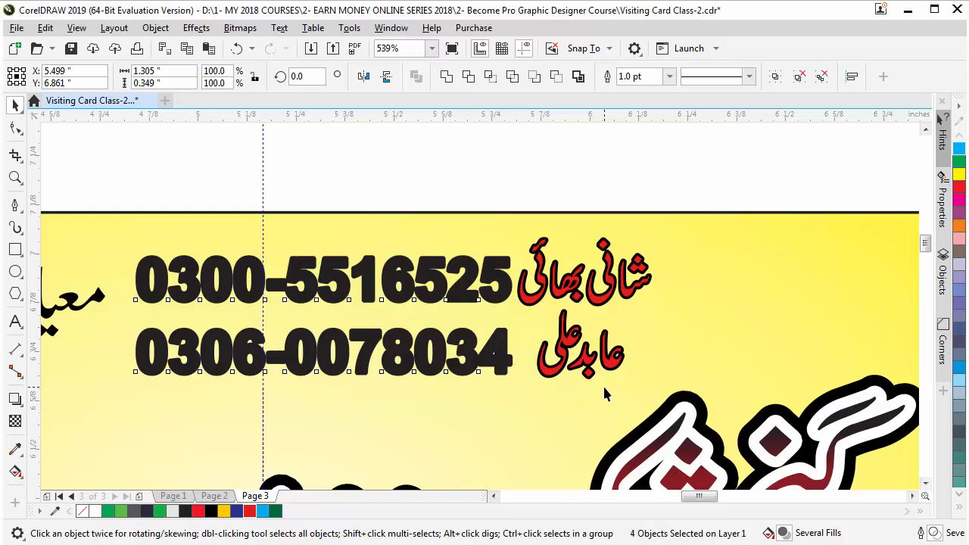
Make the text outline white and switch over to Google Chrome
right_click(95, 512)
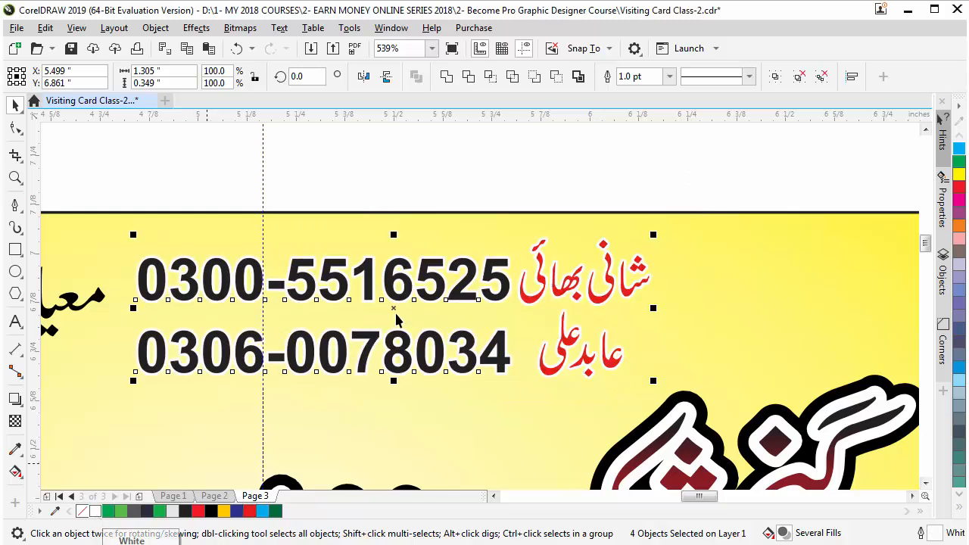
left_click(445, 163)
scroll(479, 173, "down", 5)
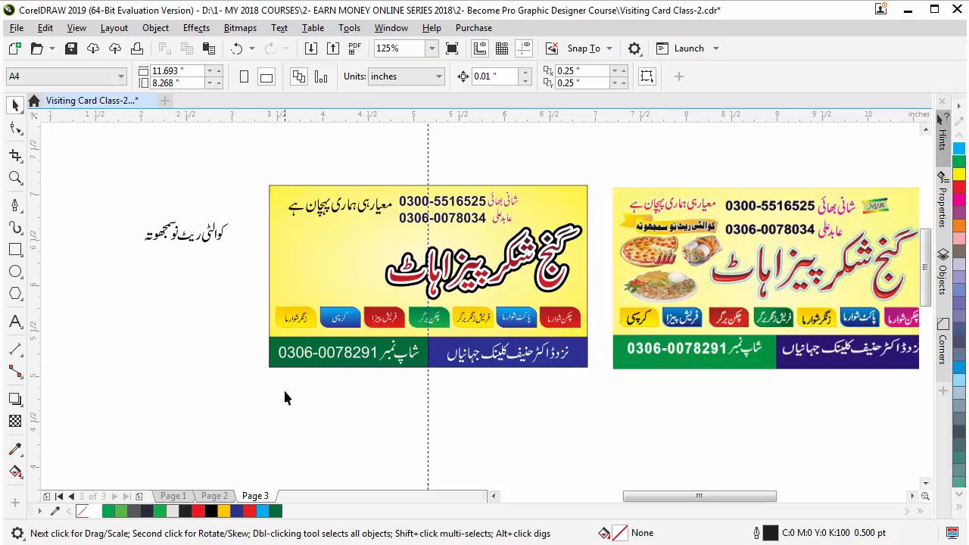
key("alt+Tab")
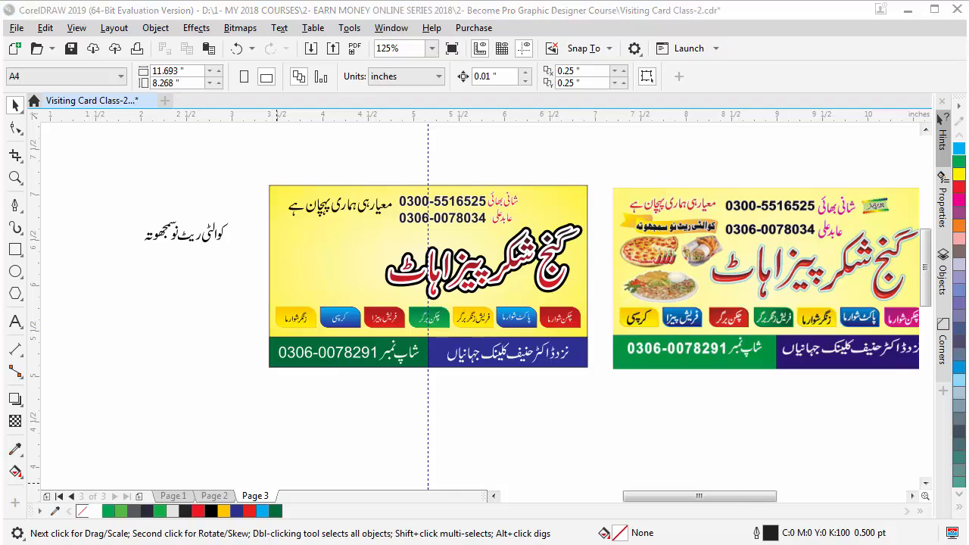
In a new tab, go to Google by typing 'google' and search for 'pizza png'
left_click(207, 22)
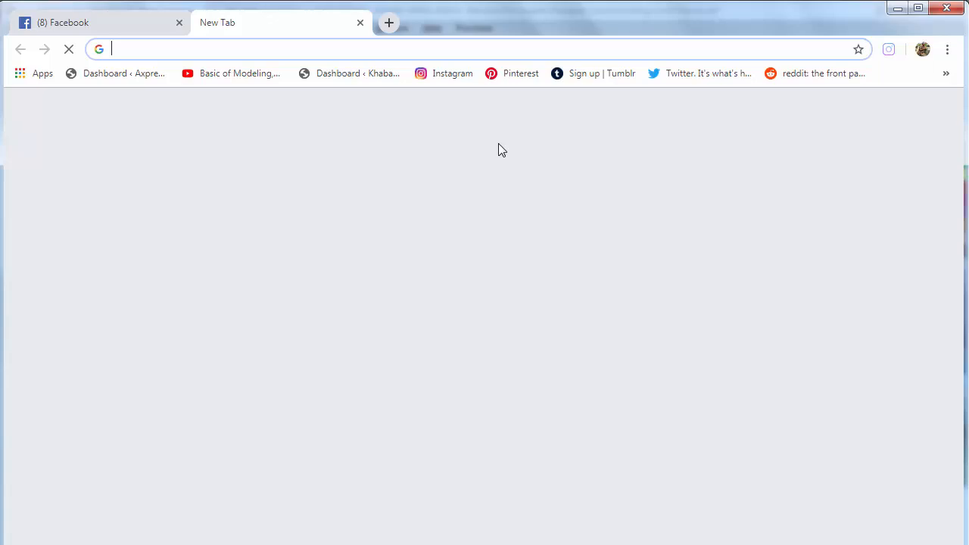
type("google")
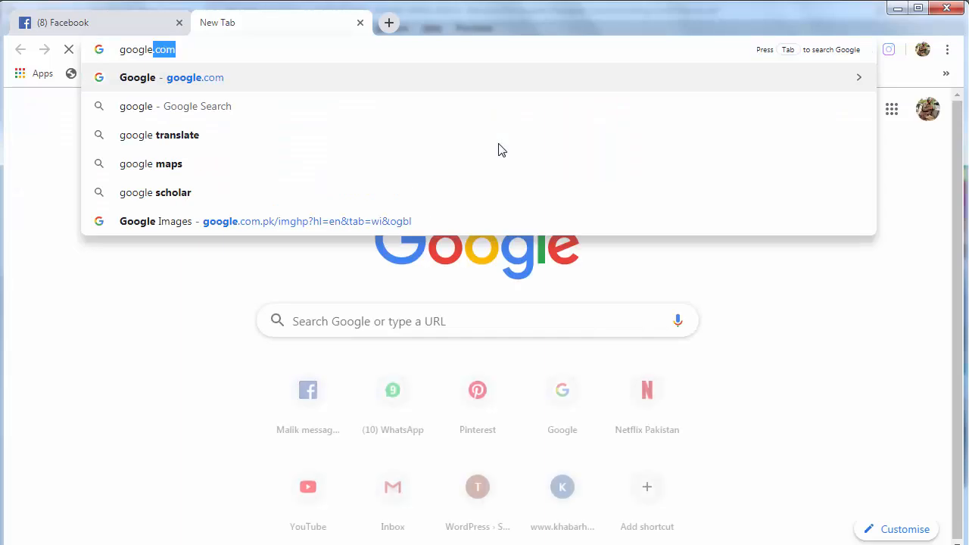
key("Return")
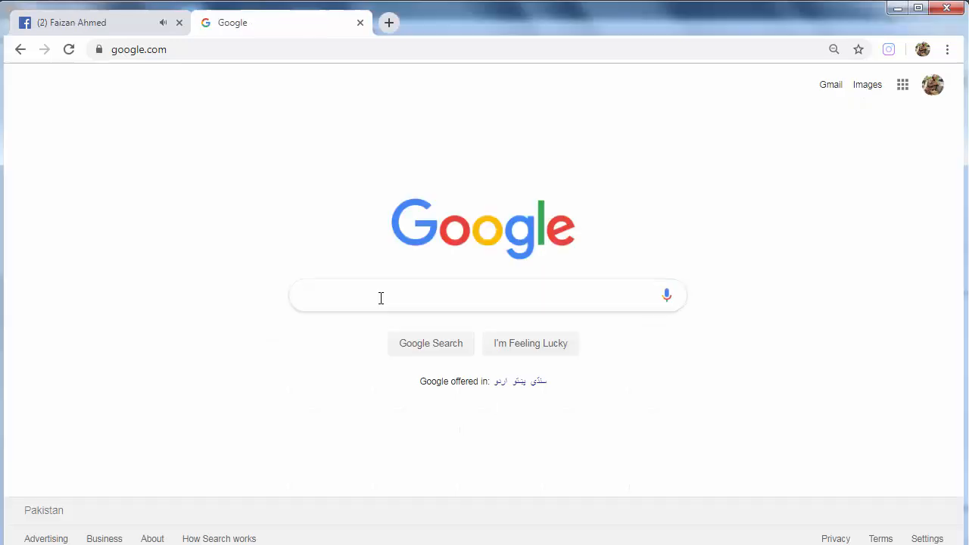
left_click(381, 298)
type("pizza")
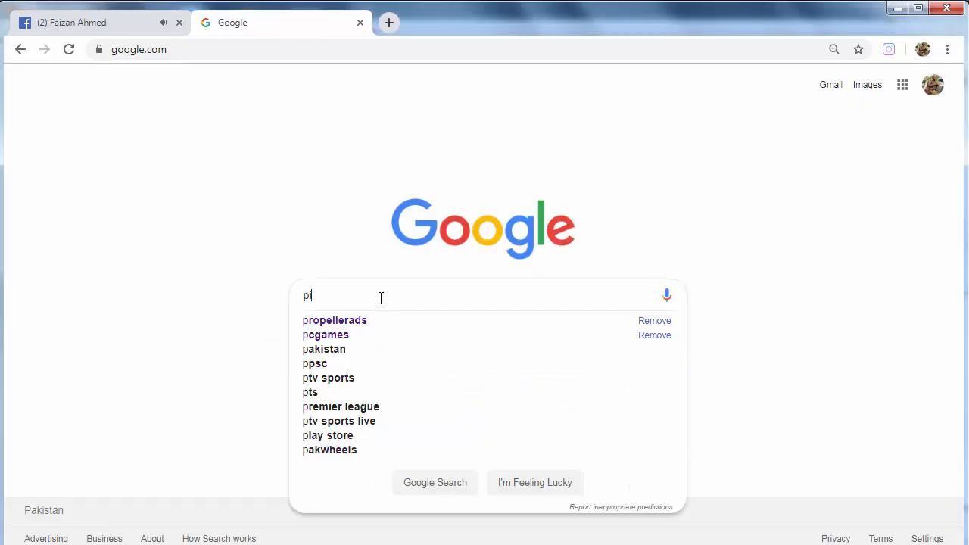
type(" png")
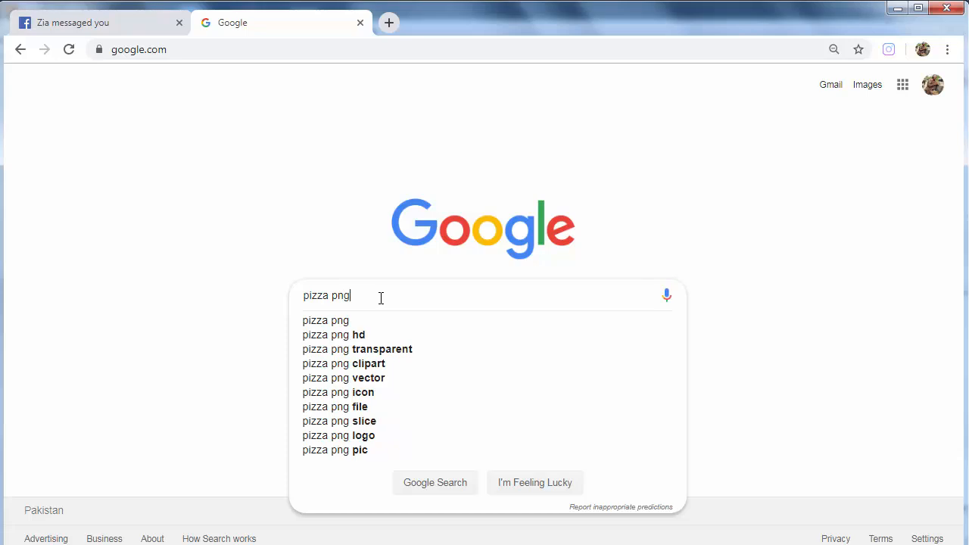
key("Return")
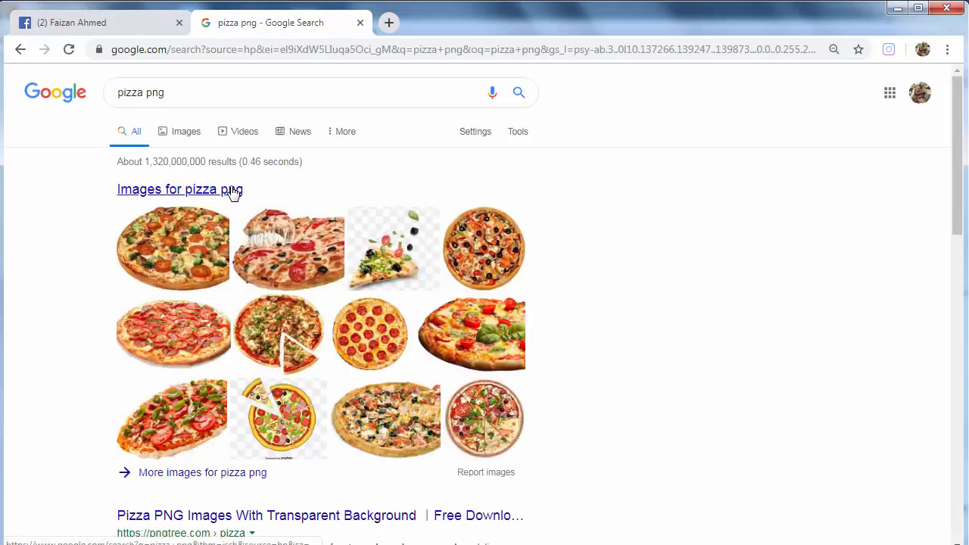
Switch to Images results and preview several pizza pictures, ending on the PurePNG basil pizza
left_click(225, 190)
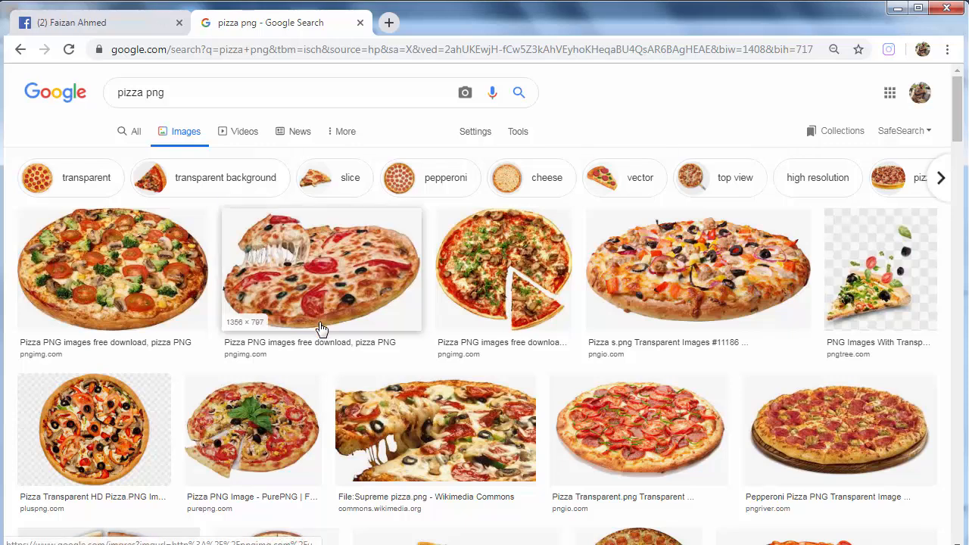
left_click(123, 275)
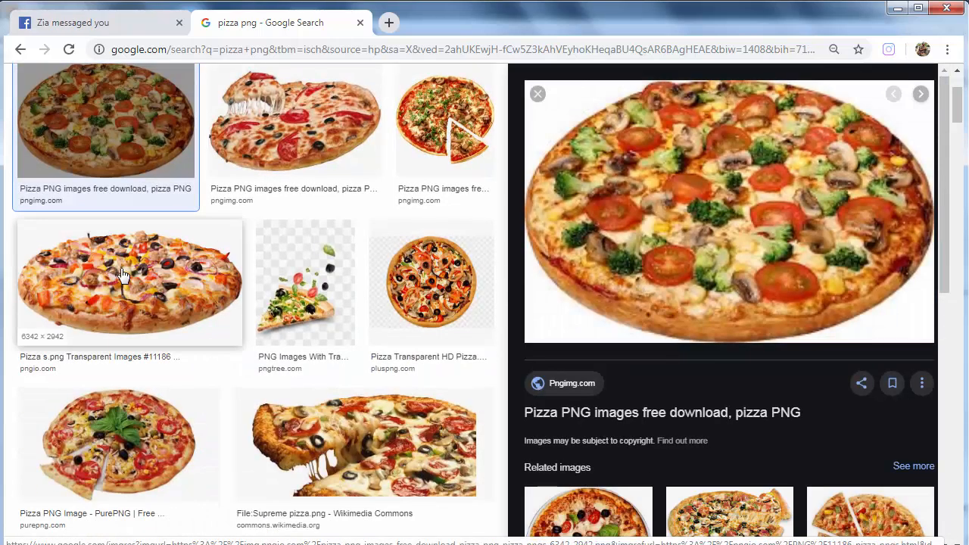
left_click(284, 138)
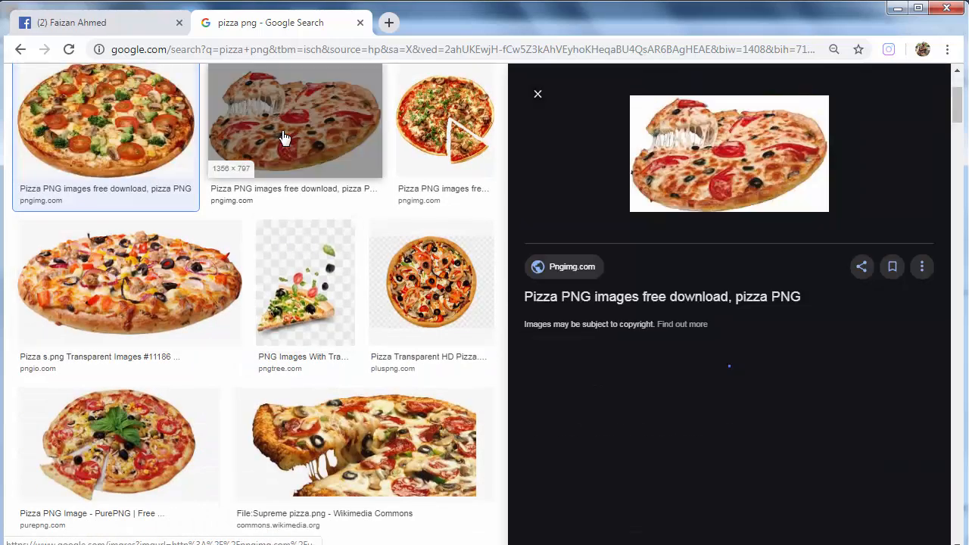
left_click(227, 301)
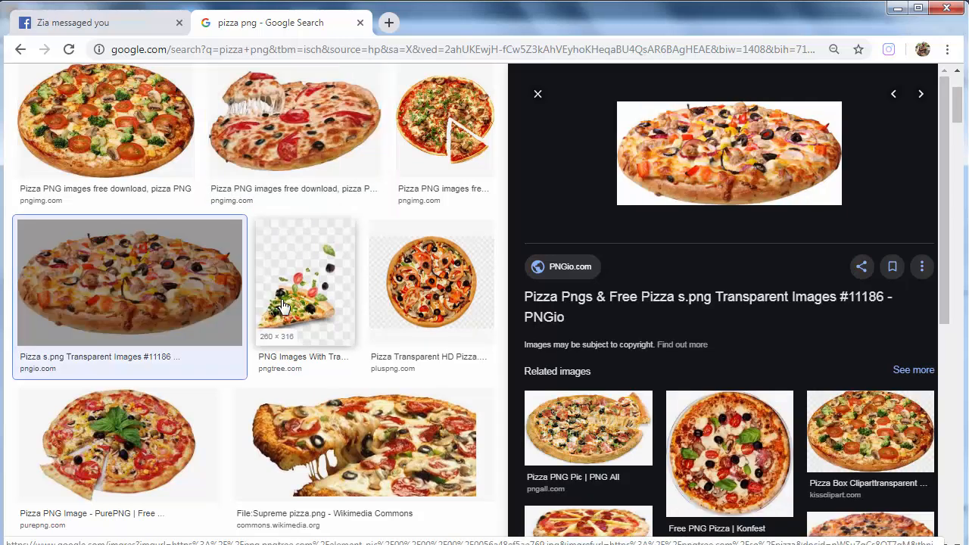
left_click(139, 458)
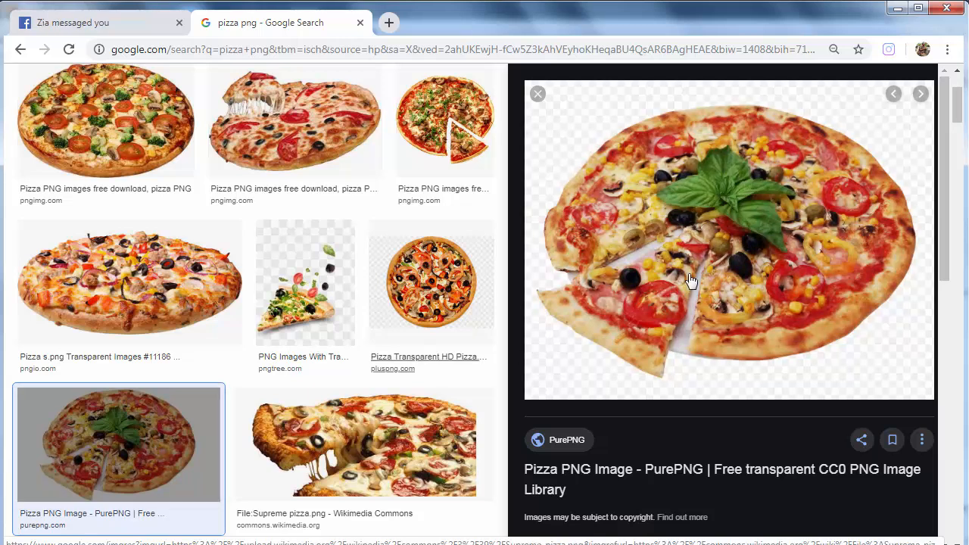
Save the PurePNG pizza image, then replace 'pizza' with 'shawarma' in the search query
right_click(714, 190)
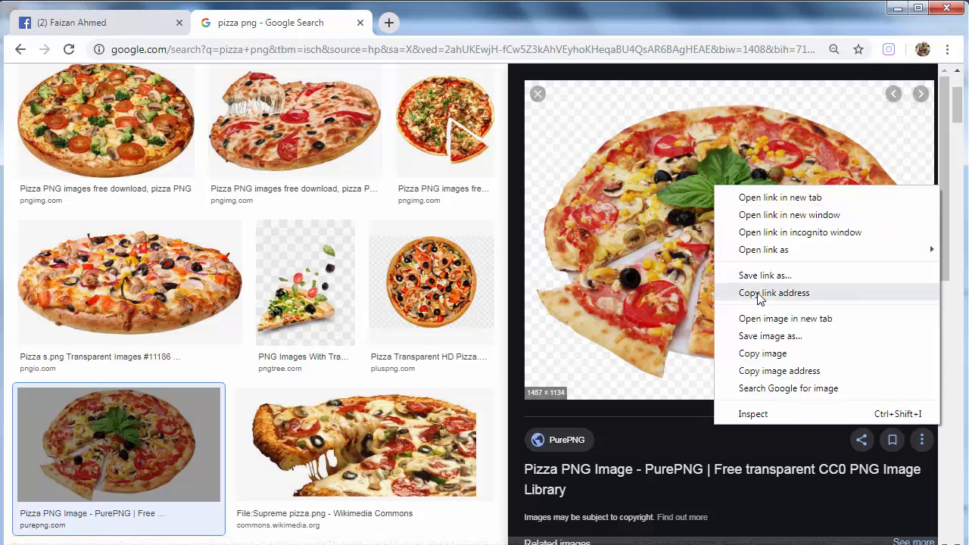
left_click(758, 336)
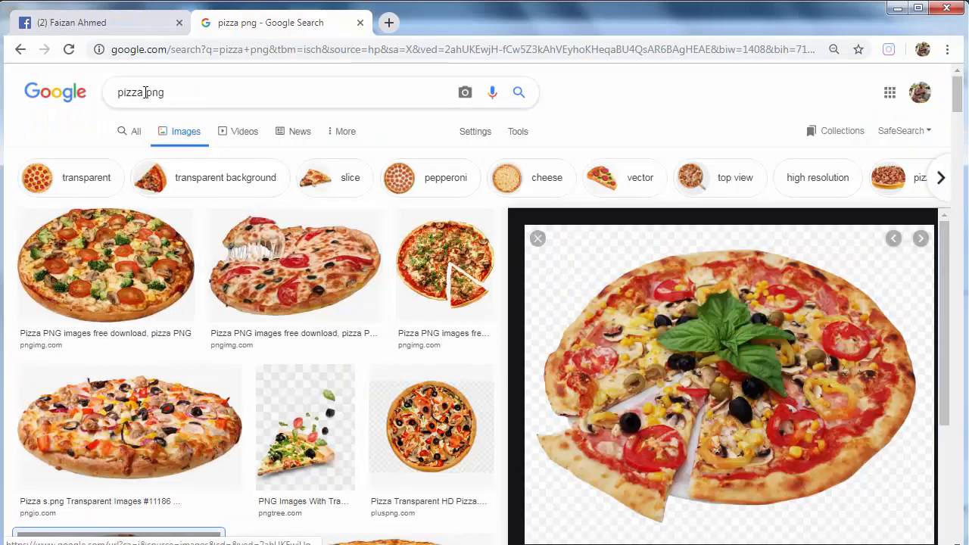
left_click_drag(144, 92, 110, 97)
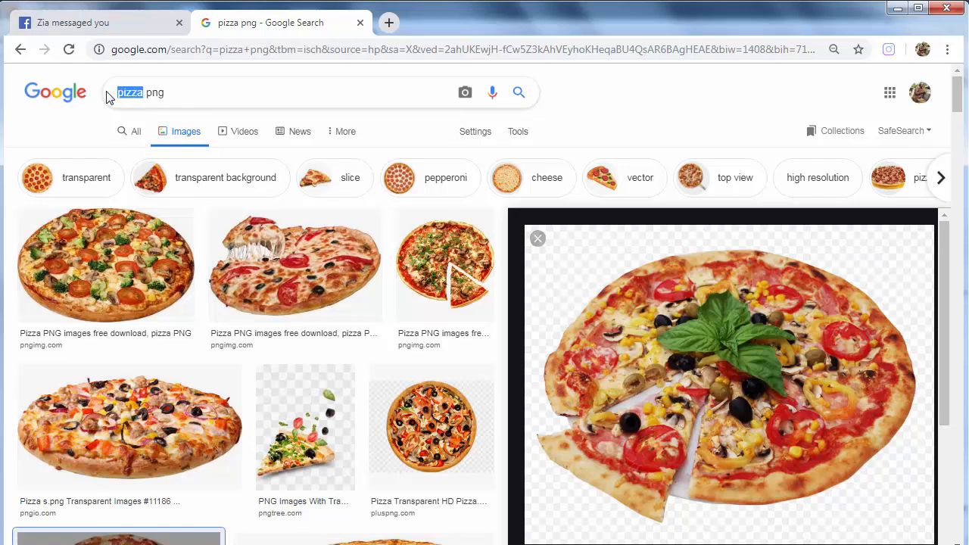
type("sh")
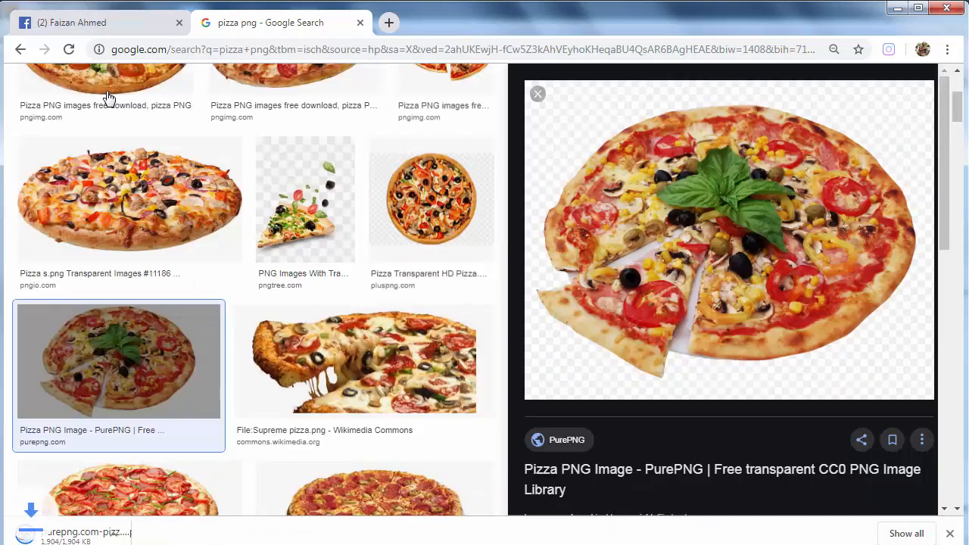
type("awarma png")
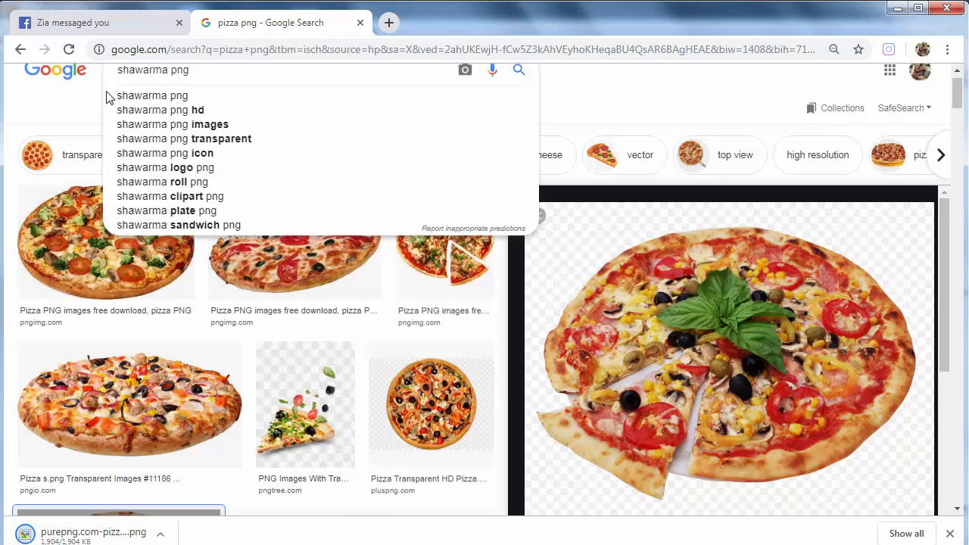
Run the shawarma png search and preview several wraps, from HD Shawarma Sandwich to Doner Kebab
left_click(106, 96)
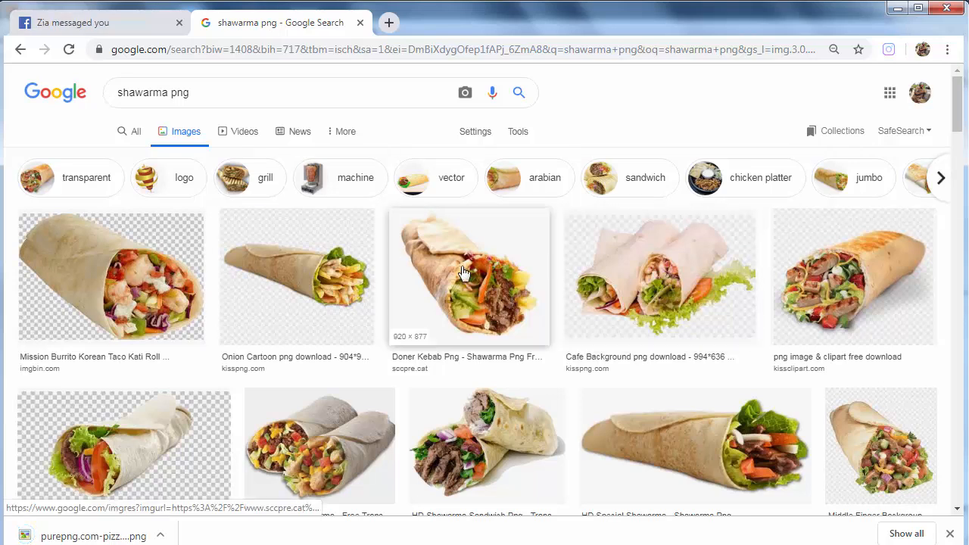
scroll(489, 336, "down", 1)
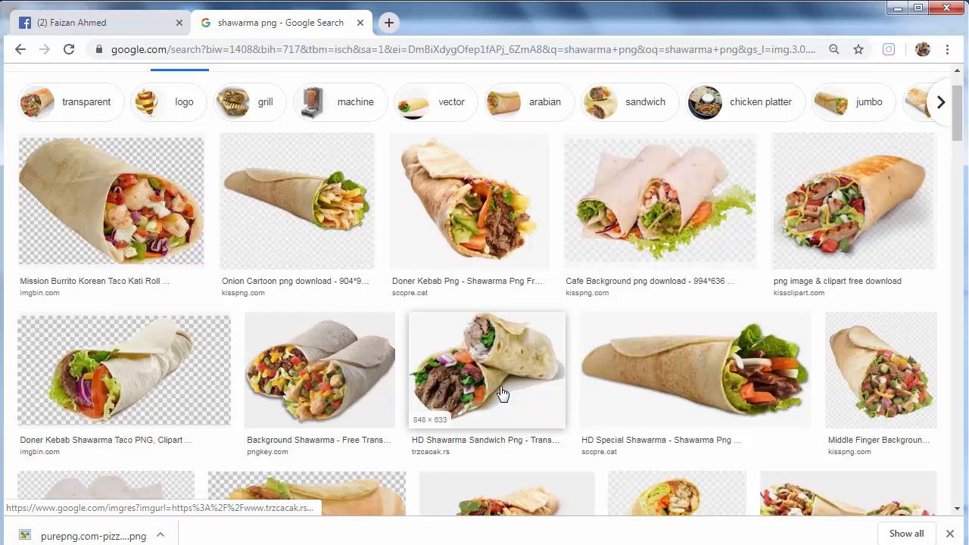
left_click(503, 394)
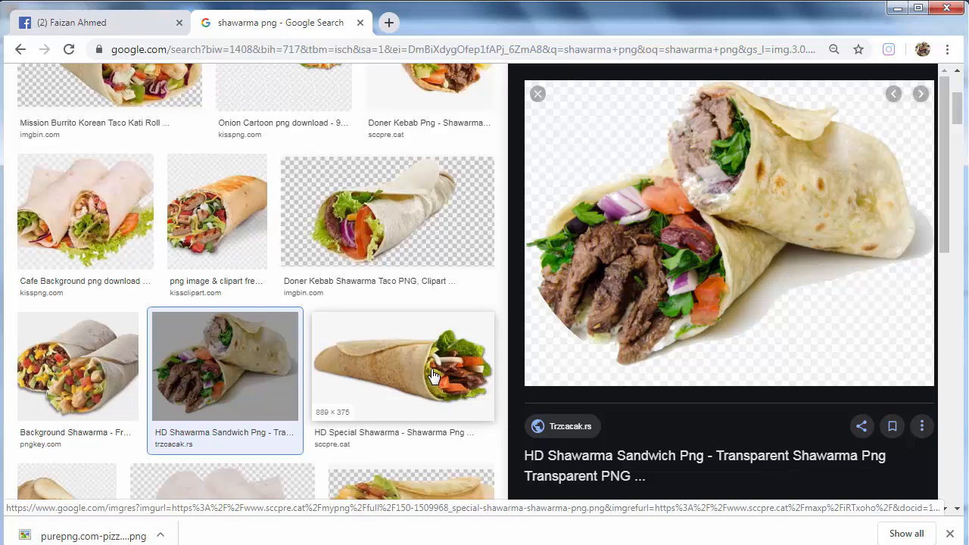
scroll(433, 375, "down", 3)
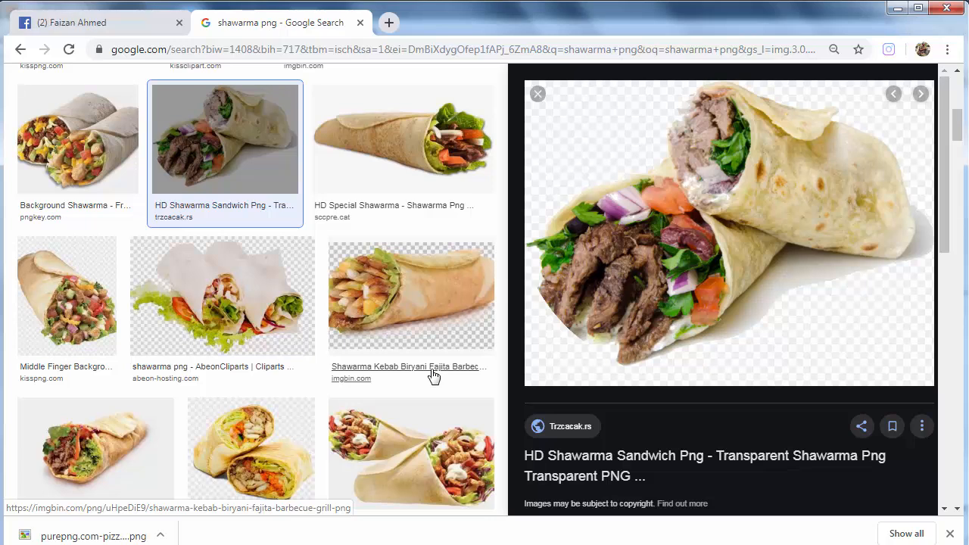
left_click(427, 452)
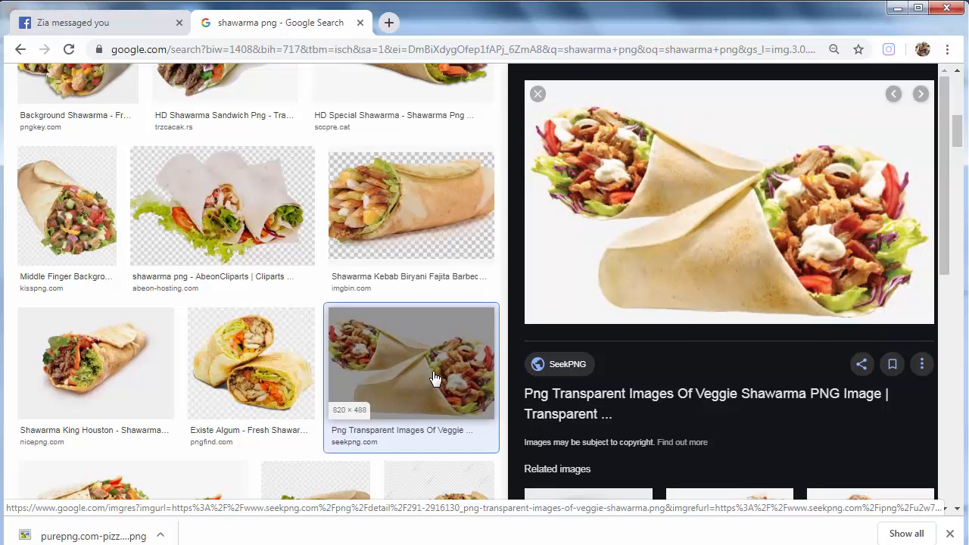
left_click(169, 363)
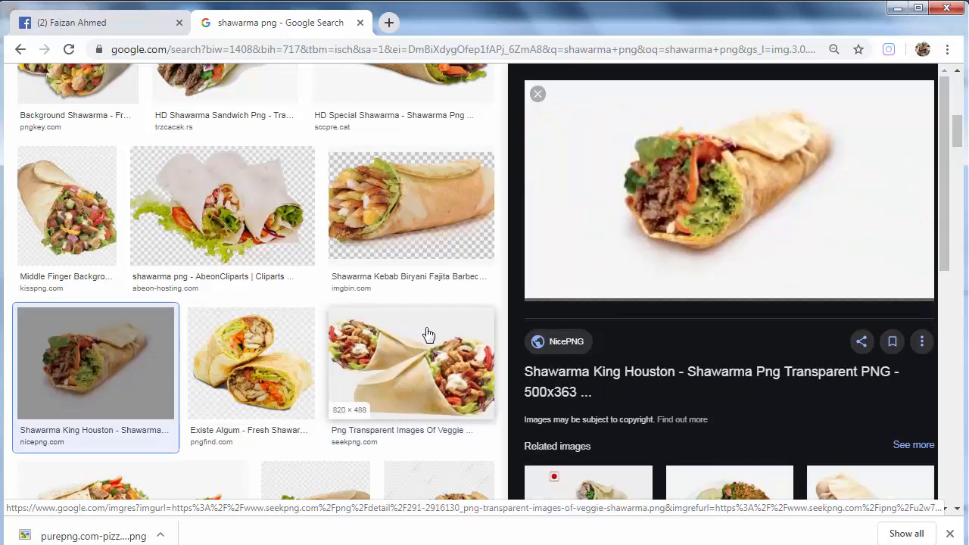
scroll(435, 337, "down", 3)
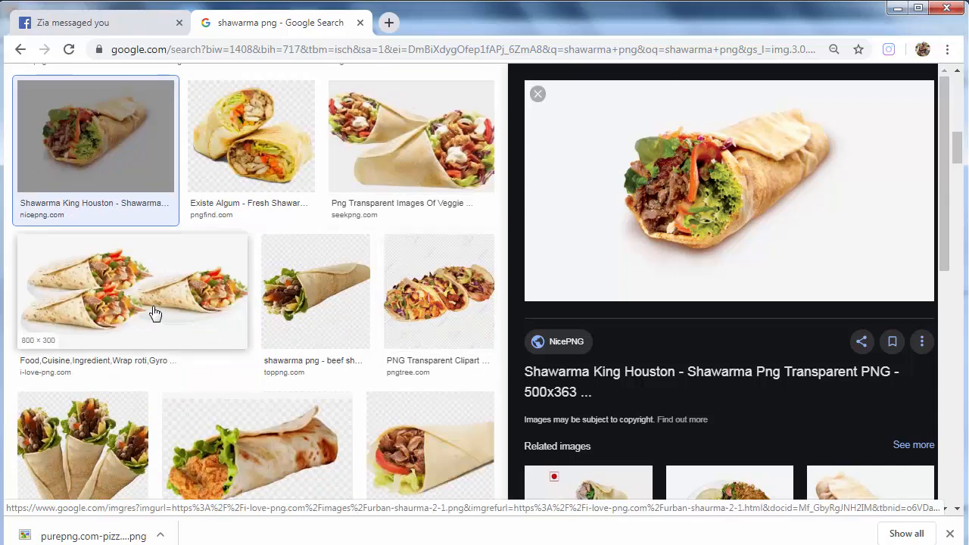
left_click(212, 337)
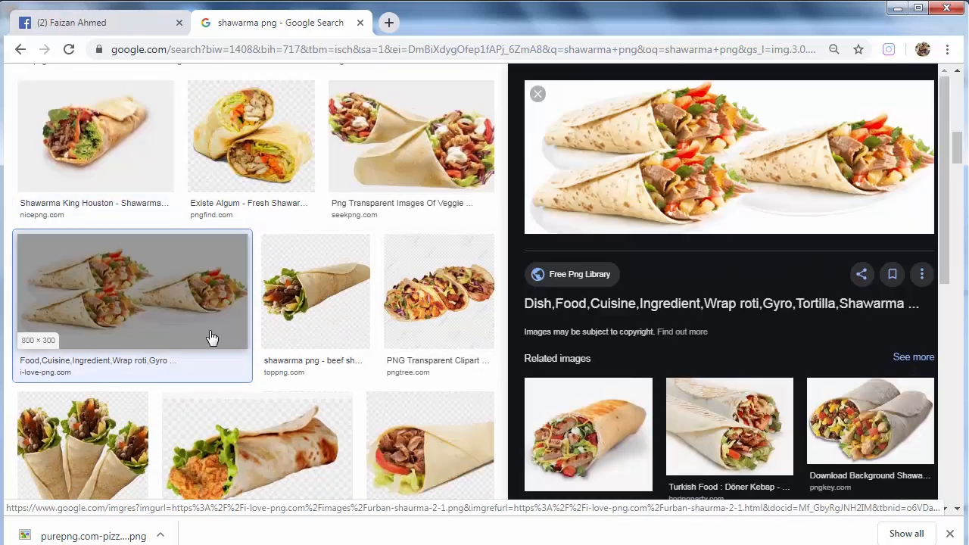
scroll(396, 356, "up", 5)
left_click(452, 282)
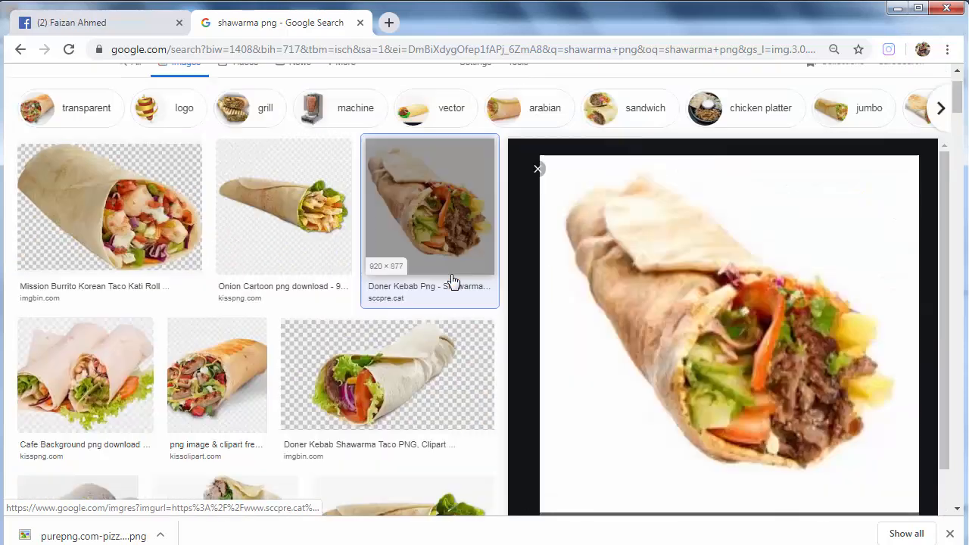
scroll(452, 282, "down", 1)
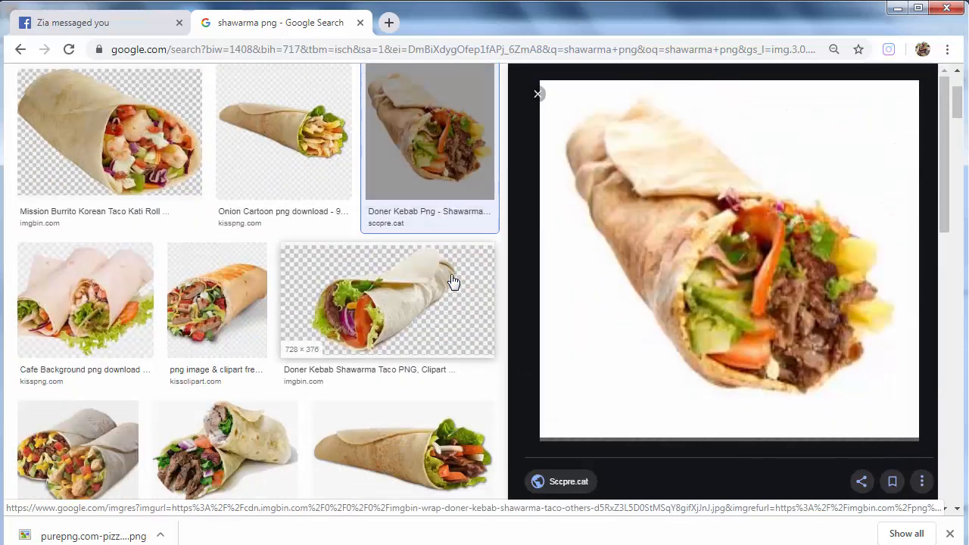
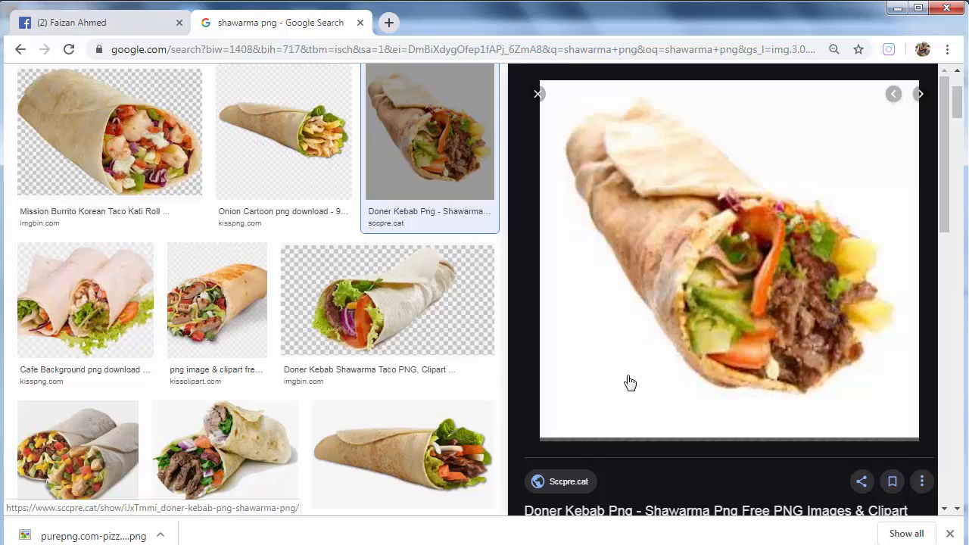
Save the HD Shawarma Sandwich image to the Downloads folder
left_click(260, 464)
right_click(736, 144)
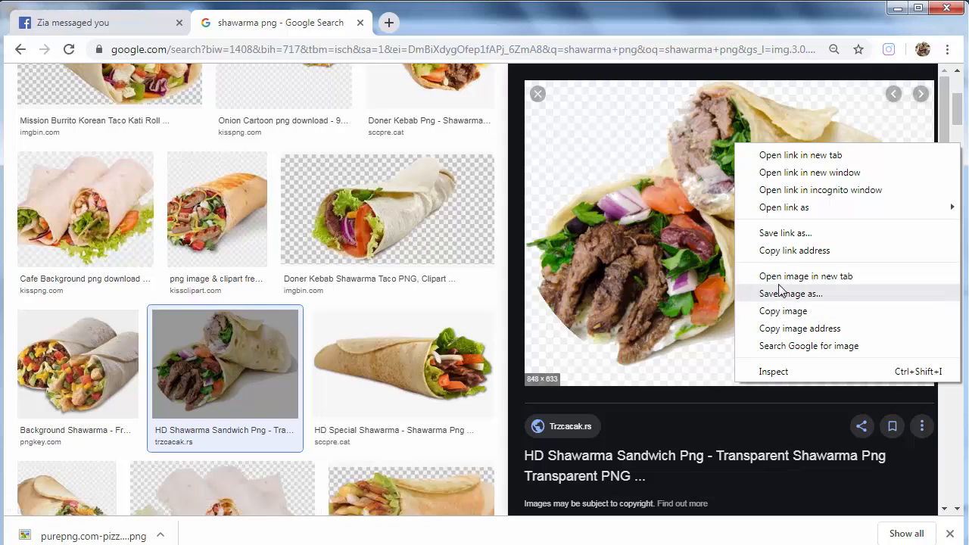
left_click(780, 293)
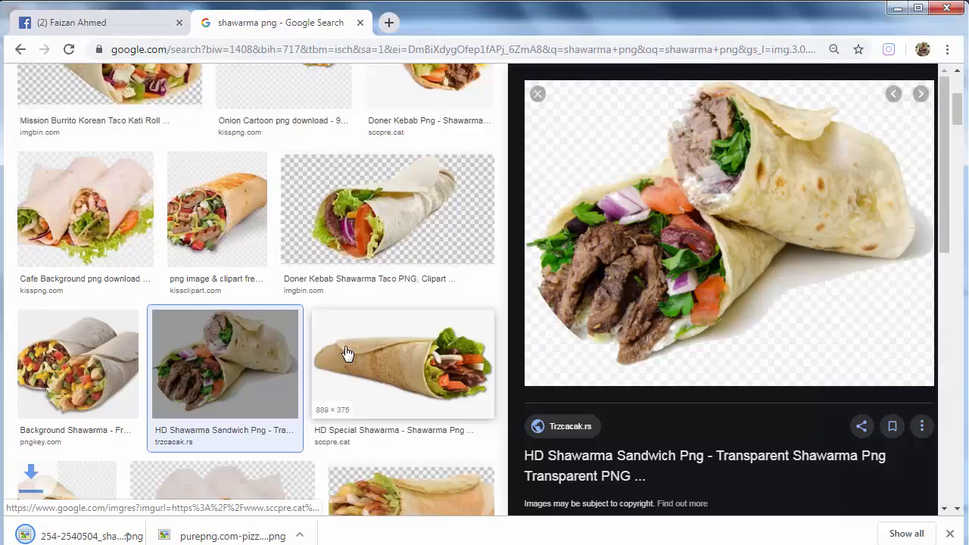
Replace 'shawarma' with 'burger' in the Google search box
scroll(197, 268, "up", 3)
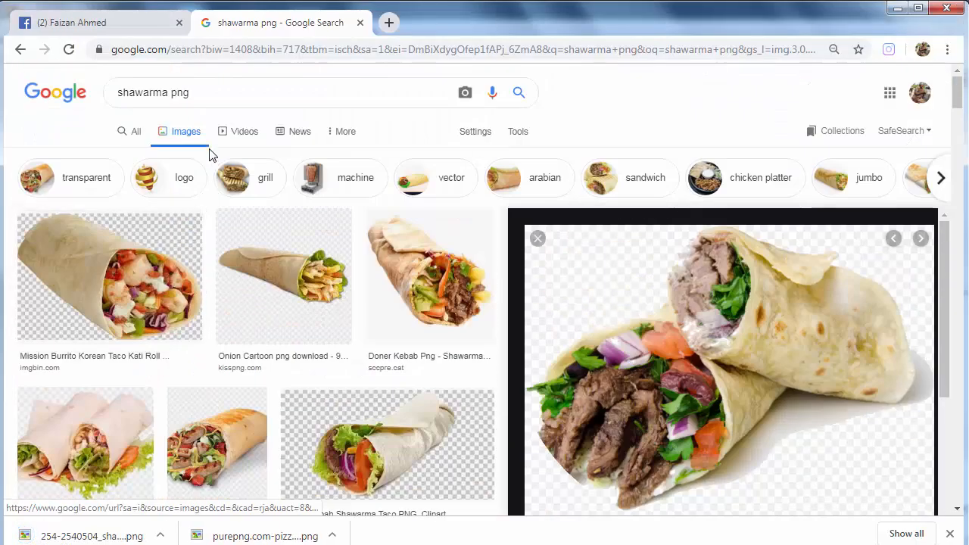
left_click_drag(168, 92, 115, 97)
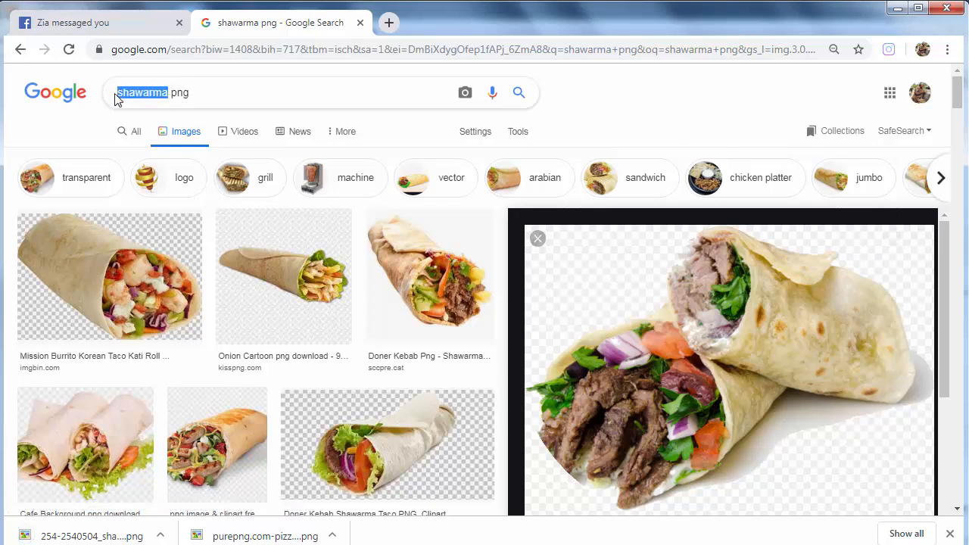
type("burger")
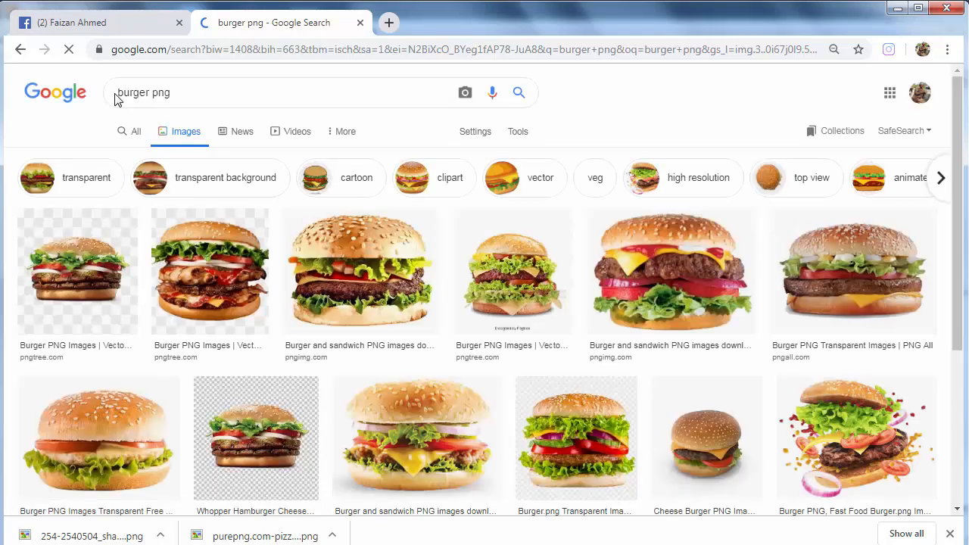
Preview the PNG All 'Burger PNG Transparent Images' result from the burger png search
left_click(519, 277)
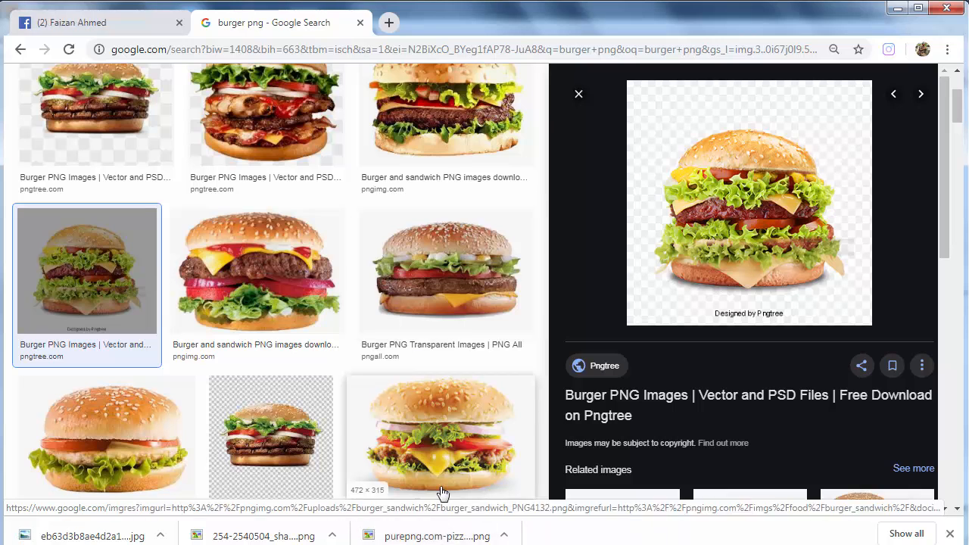
left_click(442, 285)
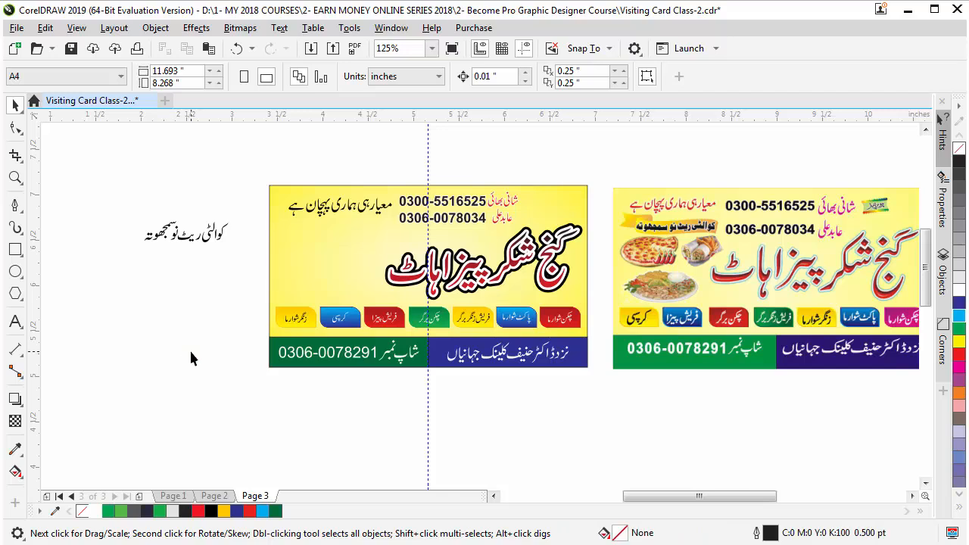
Paste the pizza and shawarma photos onto Page 3 and select the small 1.2 x 1.2 inch bitmap
key("ctrl+v")
scroll(290, 350, "down", 2)
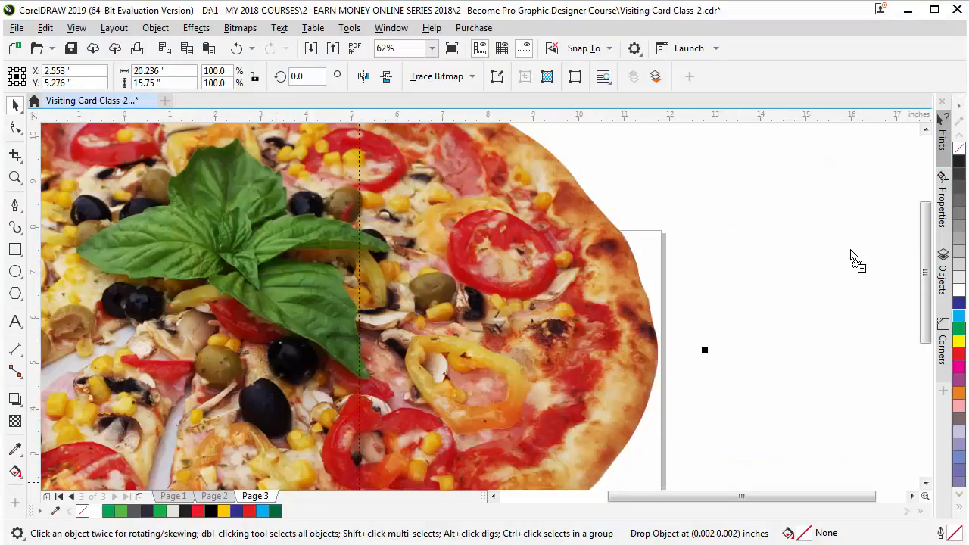
key("ctrl+v")
scroll(661, 282, "down", 4)
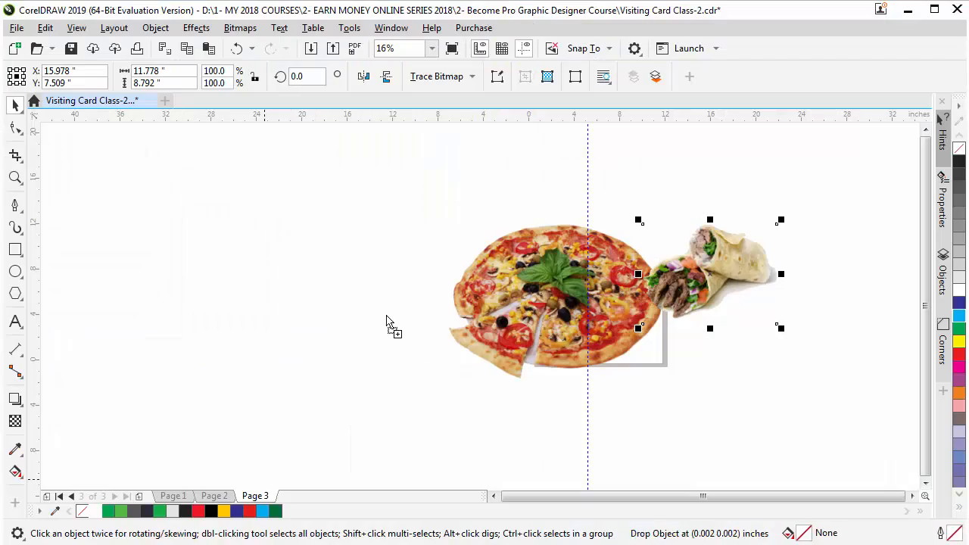
left_click(386, 316)
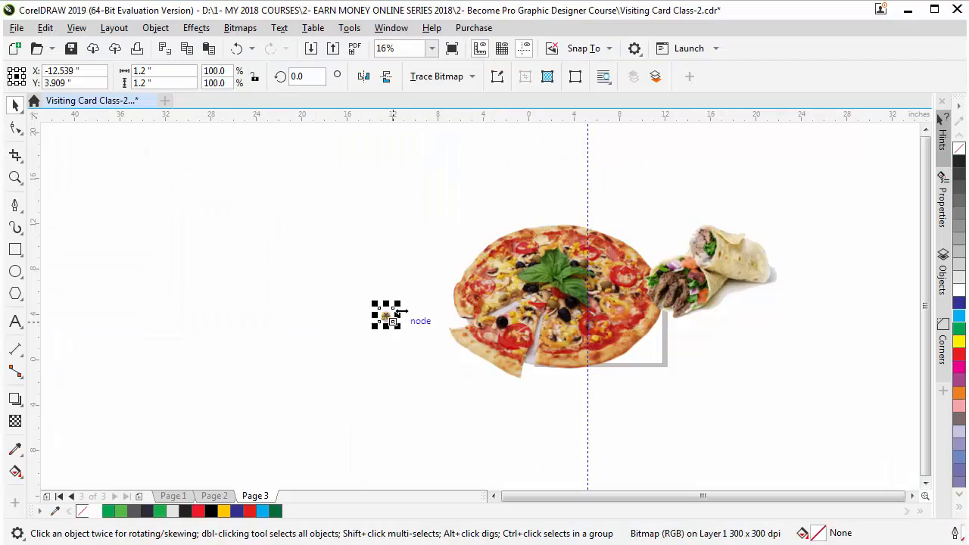
Shrink the pizza to about 20% and the shawarma to about 11%, moving the shawarma onto the yellow card
left_click(563, 247)
left_click_drag(676, 206, 597, 281)
left_click_drag(730, 247, 540, 325)
key("z")
left_click_drag(492, 245, 634, 353)
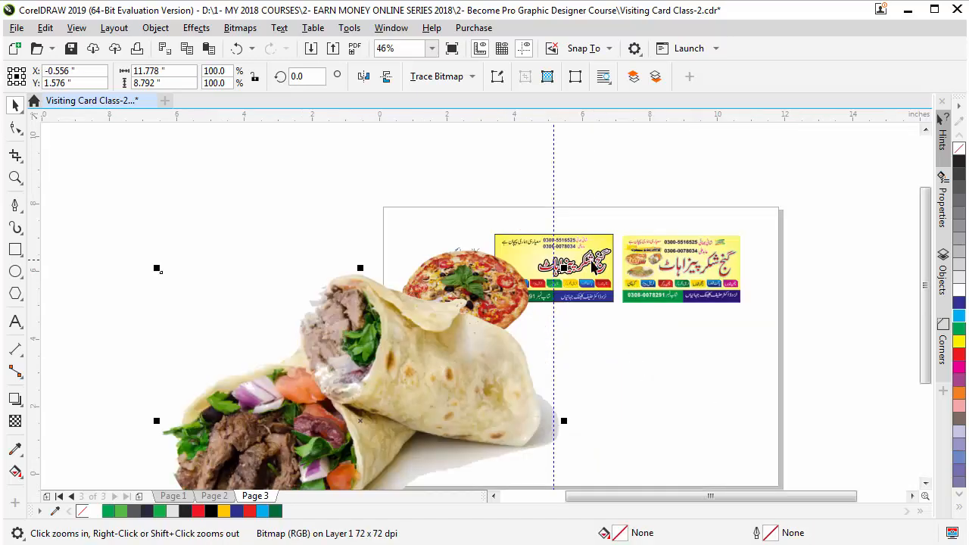
left_click_drag(564, 268, 440, 394)
left_click_drag(363, 415, 540, 258)
Scale the shawarma photo to about 6% and place it beside the red title, checking its outline nodes
key("z")
left_click_drag(448, 203, 608, 301)
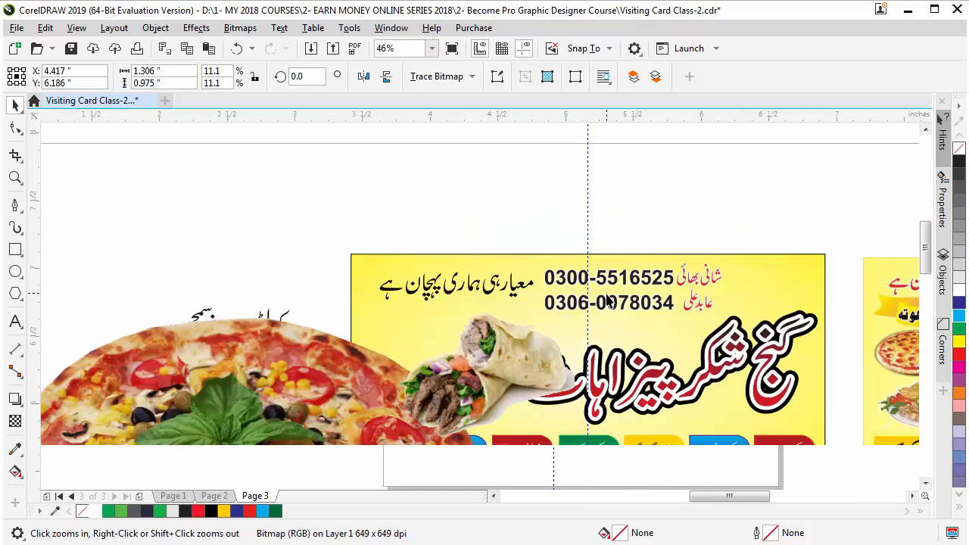
left_click(606, 435)
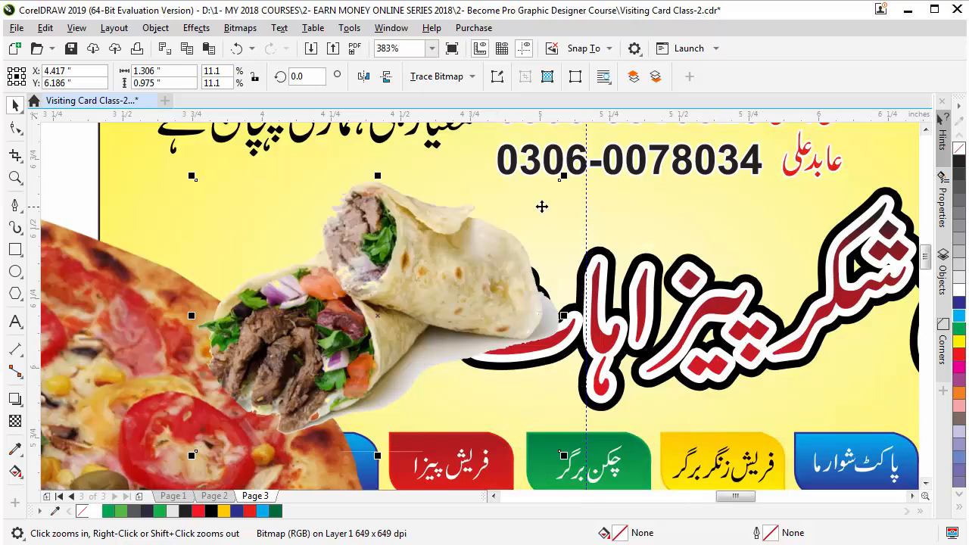
left_click_drag(565, 177, 479, 238)
left_click_drag(391, 301, 430, 220)
key("z")
left_click_drag(364, 203, 590, 321)
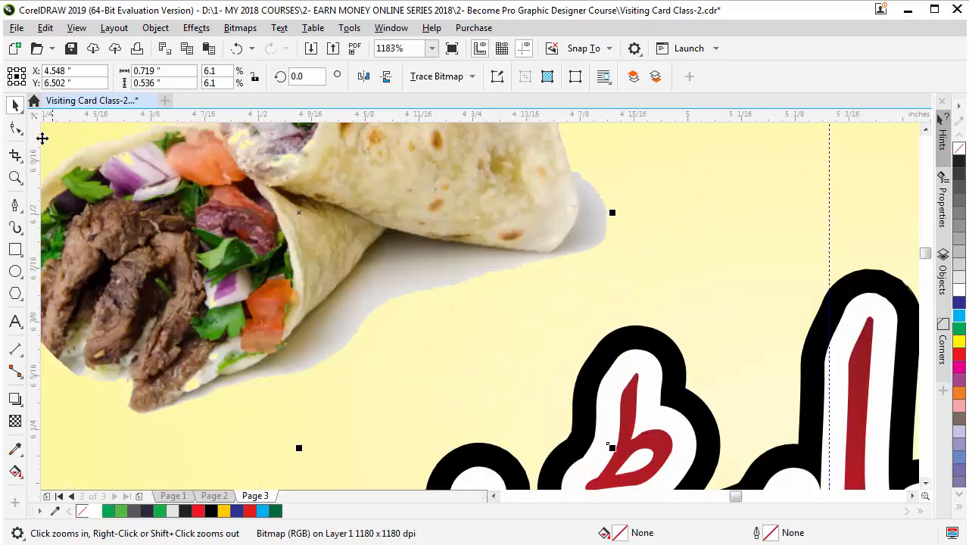
left_click(16, 129)
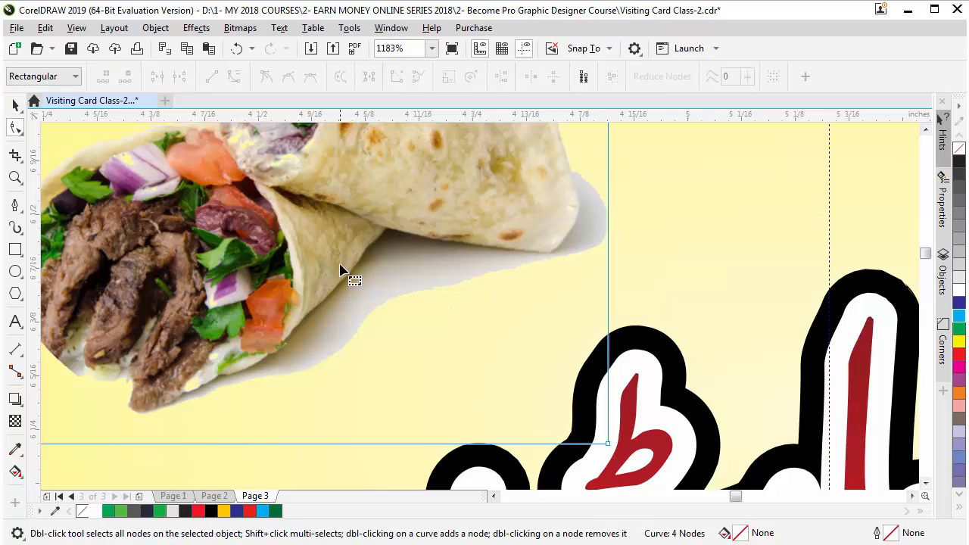
left_click(15, 106)
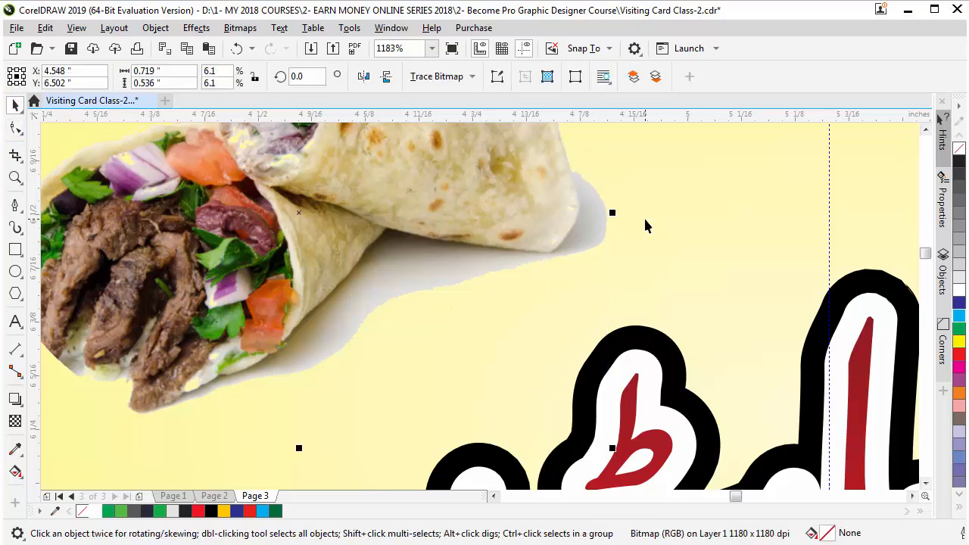
Shrink the pizza photo further and drop it onto the yellow card
scroll(644, 216, "down", 5)
scroll(292, 336, "down", 1)
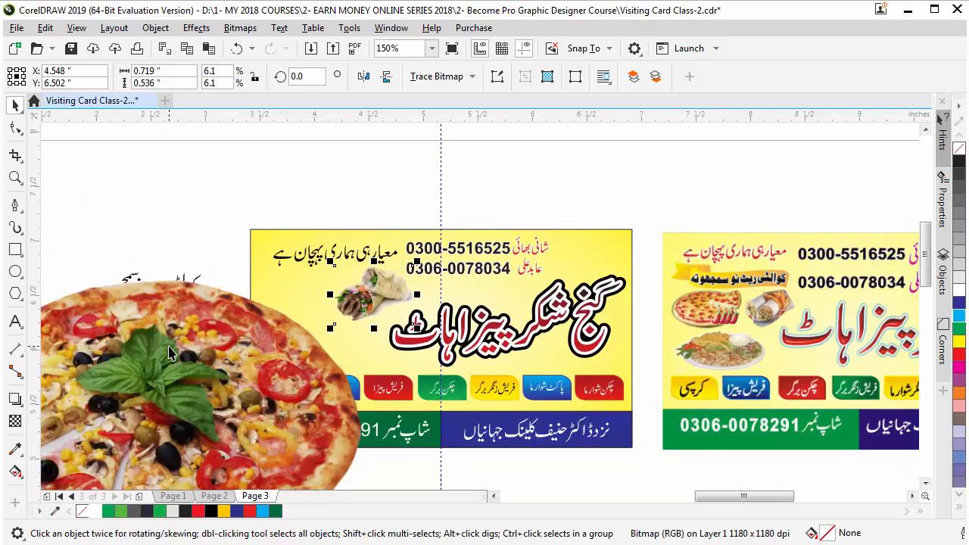
left_click(168, 348)
mouse_move(382, 252)
left_mouse_down()
mouse_move(242, 330)
mouse_move(187, 408)
mouse_move(314, 299)
mouse_move(296, 303)
left_mouse_up()
left_click(229, 394)
scroll(497, 298, "down", 1)
Move the small food photo onto the yellow card and zoom in on the photos
scroll(470, 197, "down", 2)
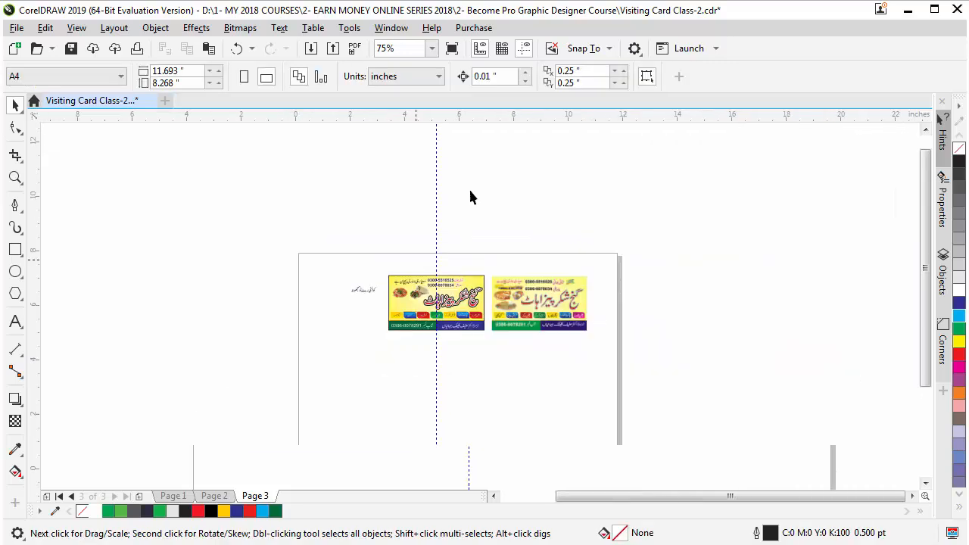
left_click(140, 336)
left_click_drag(140, 336, 363, 308)
left_click(364, 307)
scroll(362, 321, "up", 4)
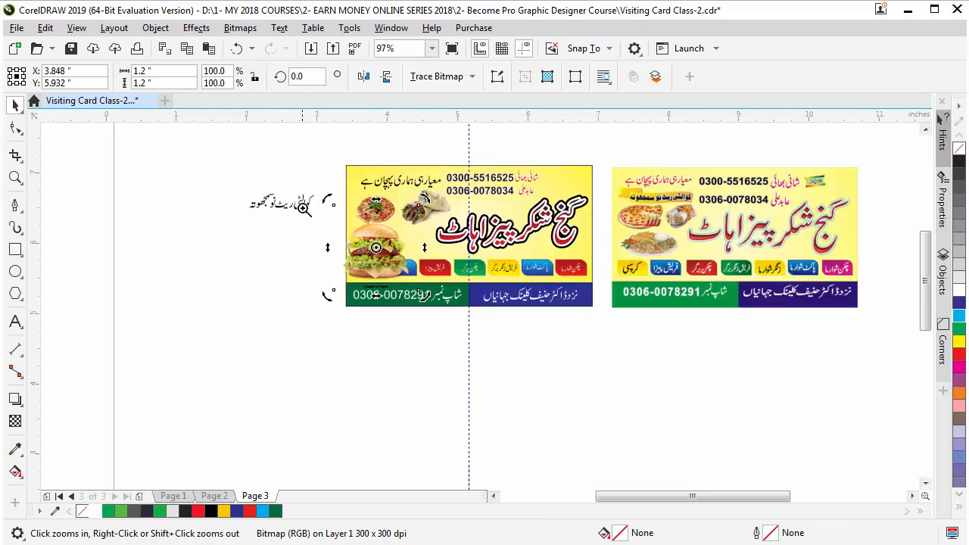
left_click_drag(303, 207, 515, 297)
Scale the burger photo to about 50% and place it below the pizza
left_click(115, 349)
left_click(332, 276)
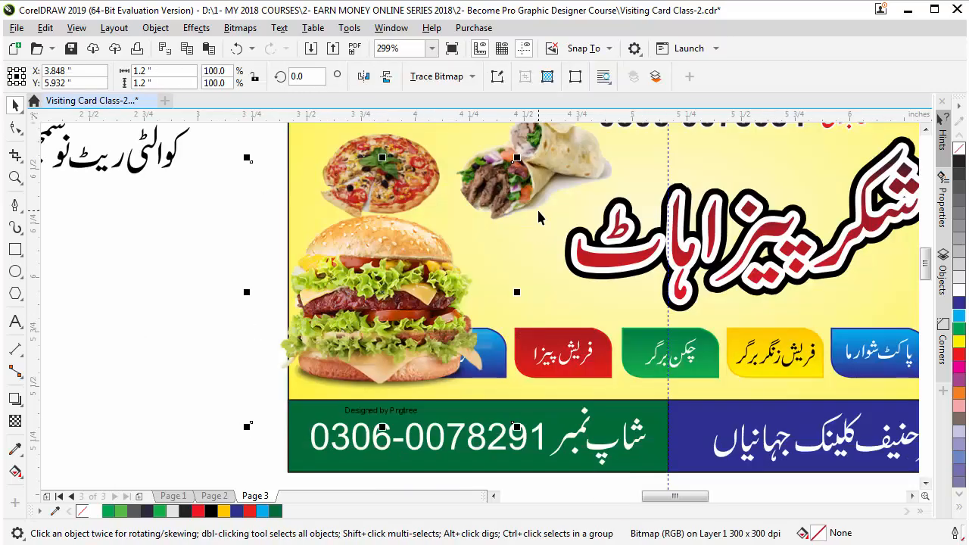
left_click_drag(518, 157, 451, 224)
mouse_move(382, 292)
left_mouse_down()
mouse_move(383, 259)
mouse_move(391, 281)
left_mouse_up()
Reposition the pizza and shawarma photos side by side on the card's left
scroll(381, 255, "down", 2)
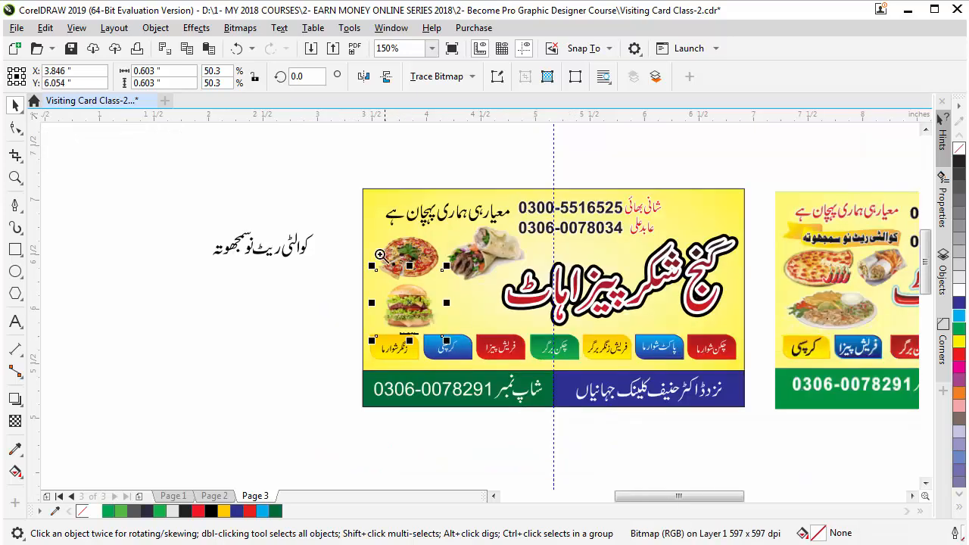
key("z")
scroll(386, 304, "up", 3)
key("space")
left_click(352, 293)
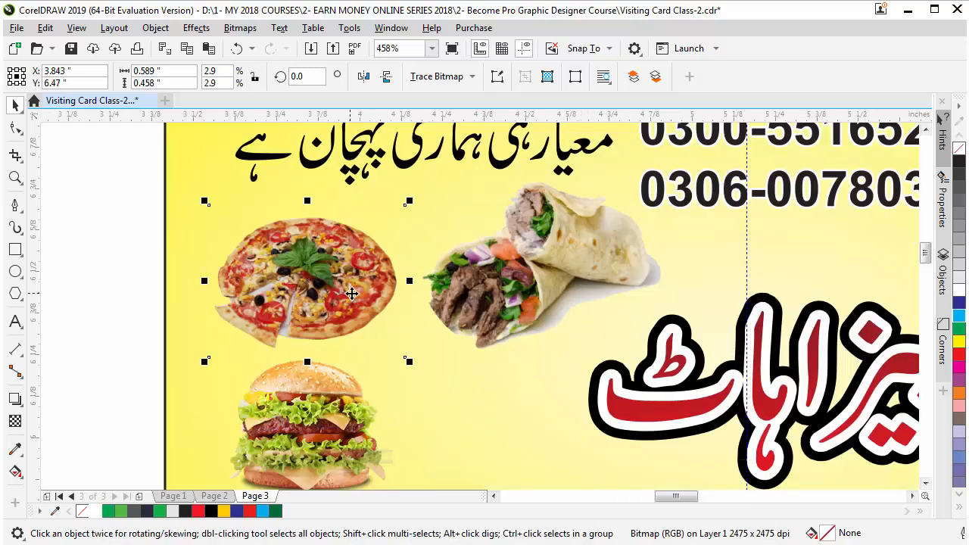
left_click_drag(560, 264, 531, 284)
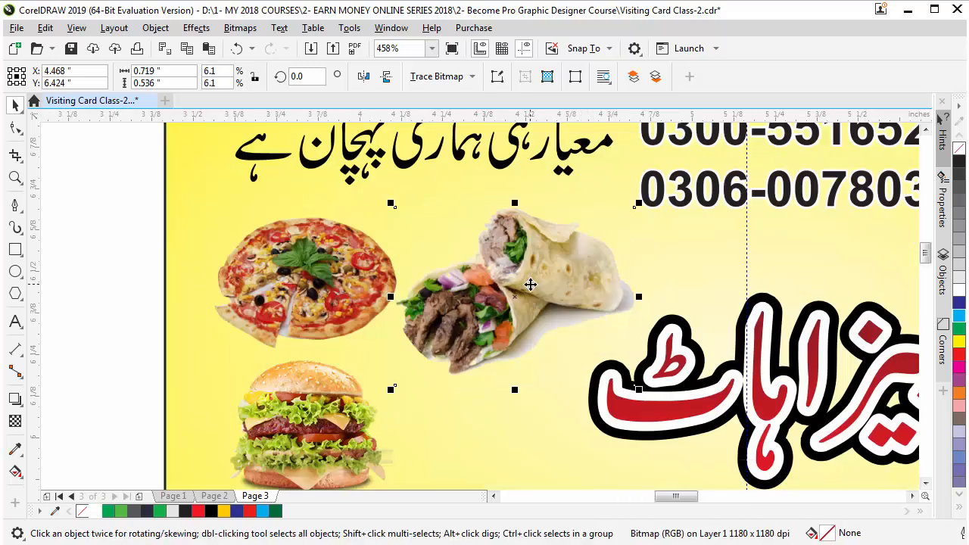
left_click_drag(338, 285, 337, 294)
left_click_drag(488, 269, 487, 259)
Delete the stray Urdu text left of the card
scroll(492, 351, "down", 4)
left_click(394, 277)
left_click(377, 297)
key("Delete")
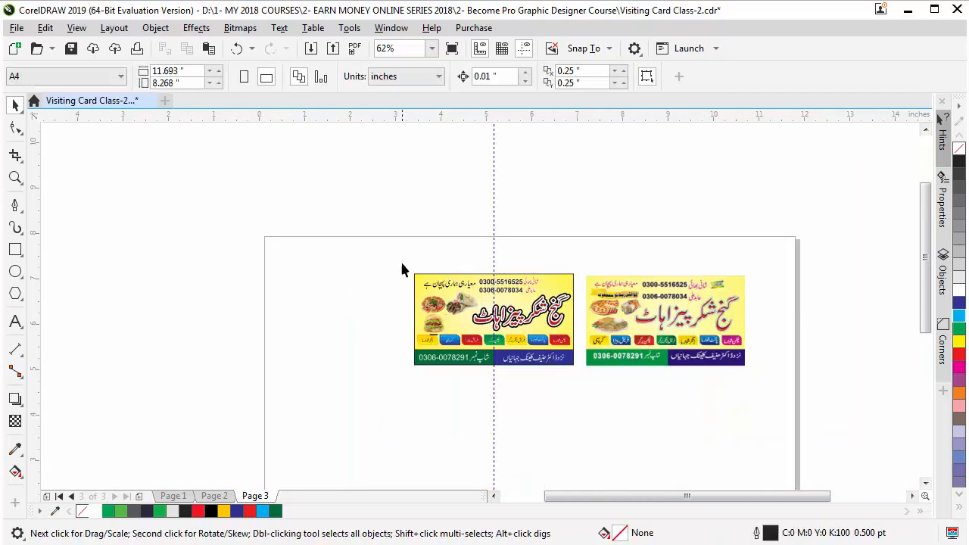
Zoom in around both cards and trial-select the left card's objects
key("z")
left_click_drag(359, 222, 786, 382)
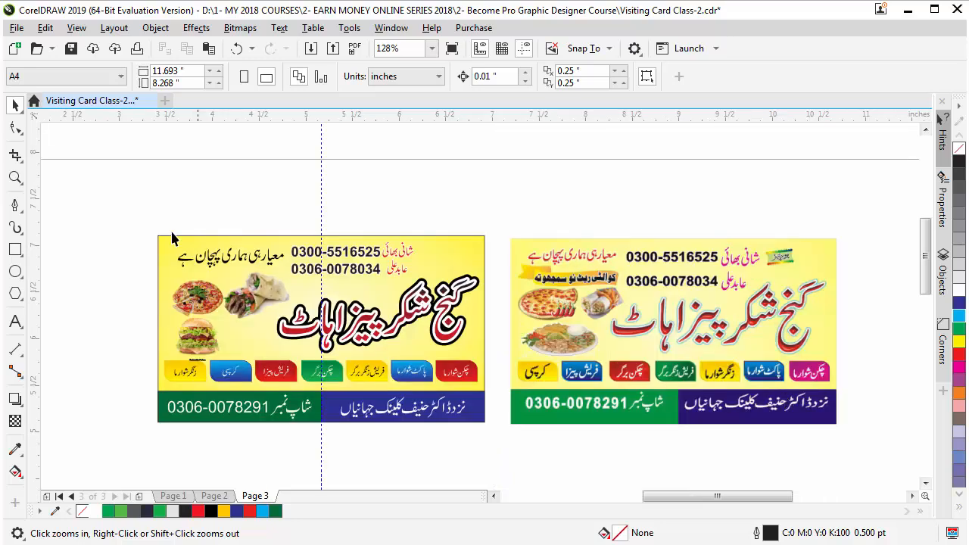
key("space")
left_click_drag(136, 206, 491, 456)
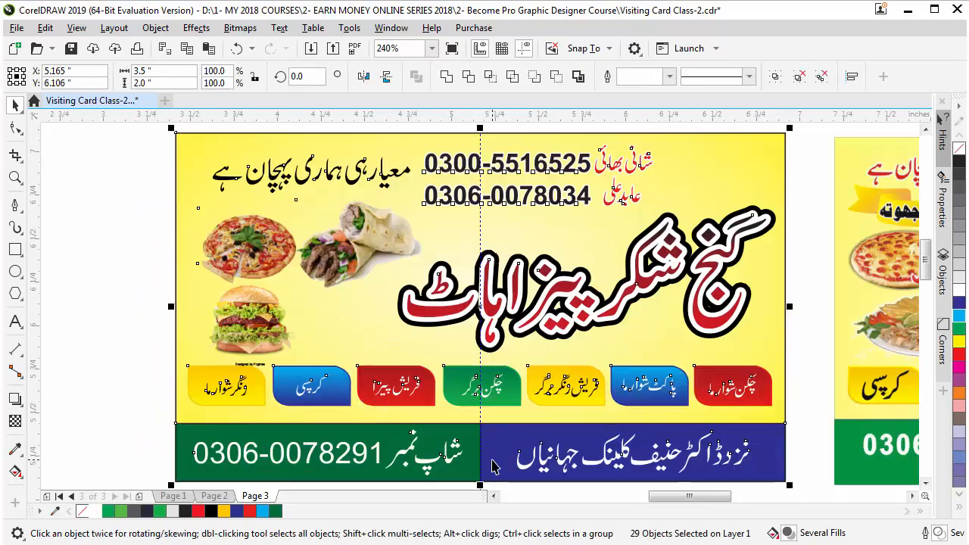
key("shift+F2")
left_click(126, 269)
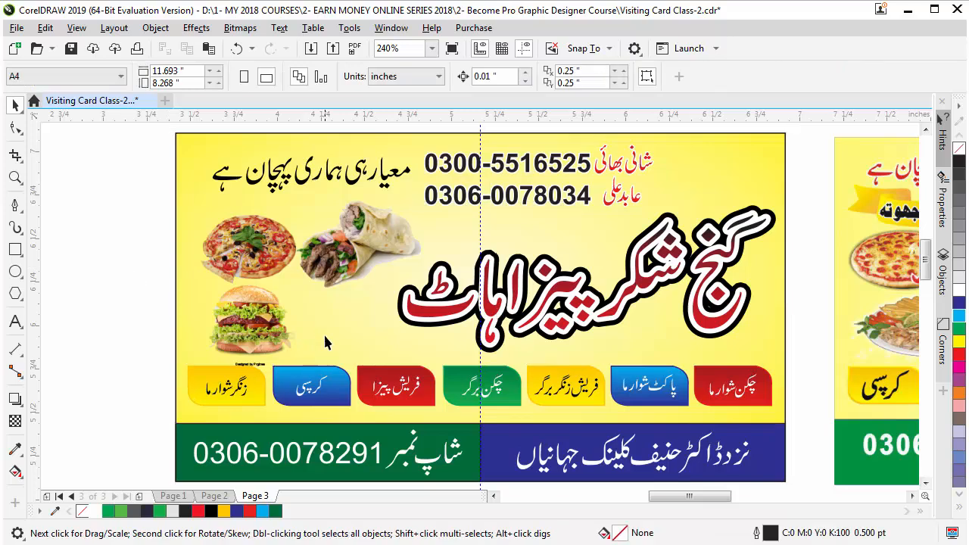
scroll(325, 337, "down", 2)
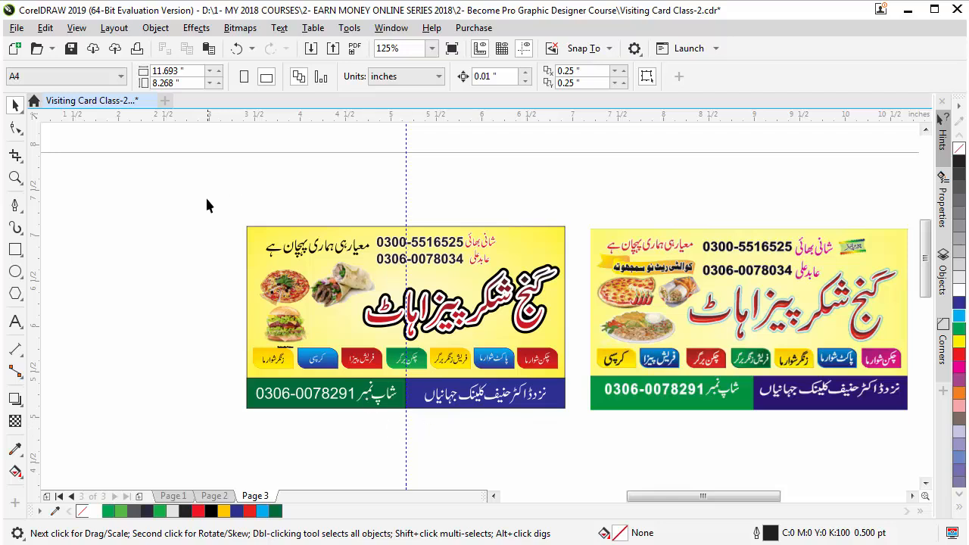
Marquee-select the left card's 29 objects, group them with Ctrl+G, and save with Ctrl+S
left_click(561, 227)
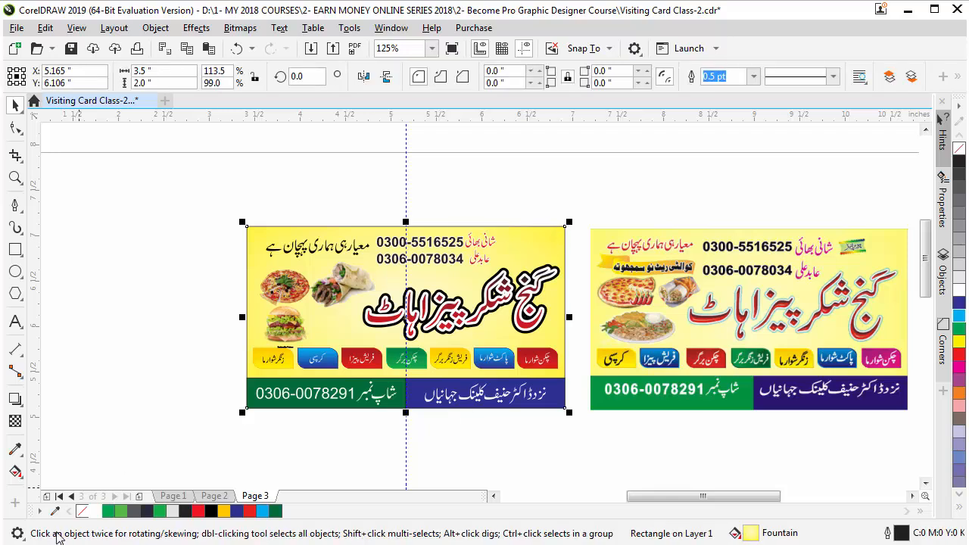
left_click(189, 209)
left_click_drag(189, 204, 586, 457)
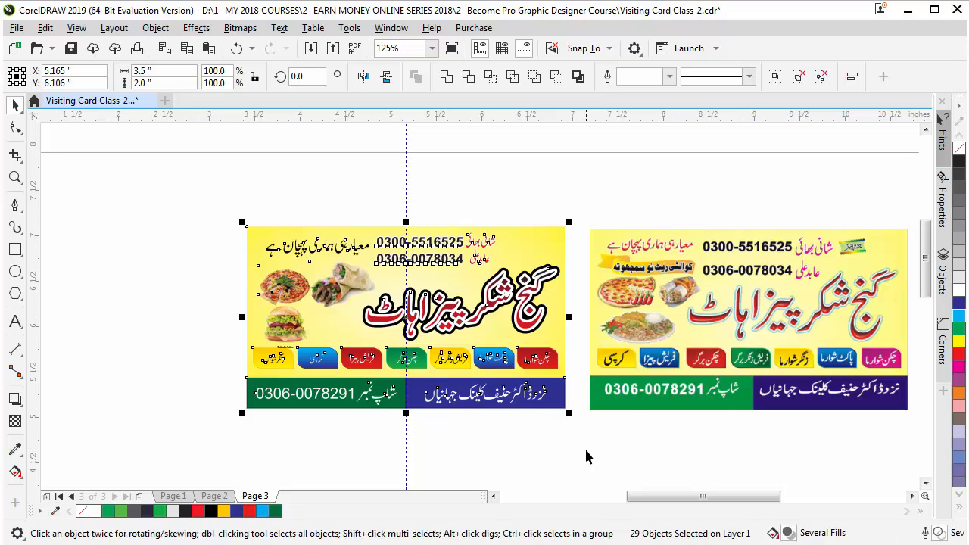
key("ctrl+g")
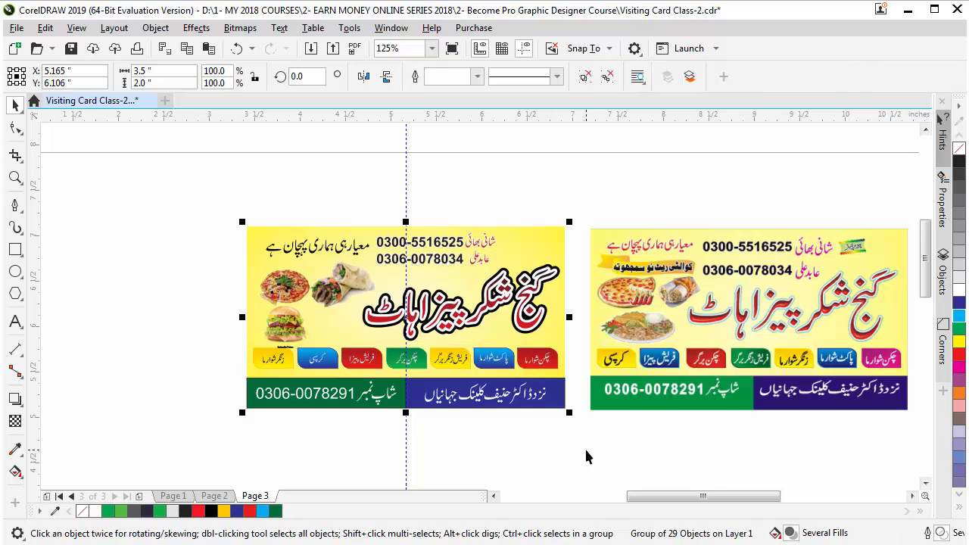
key("ctrl+s")
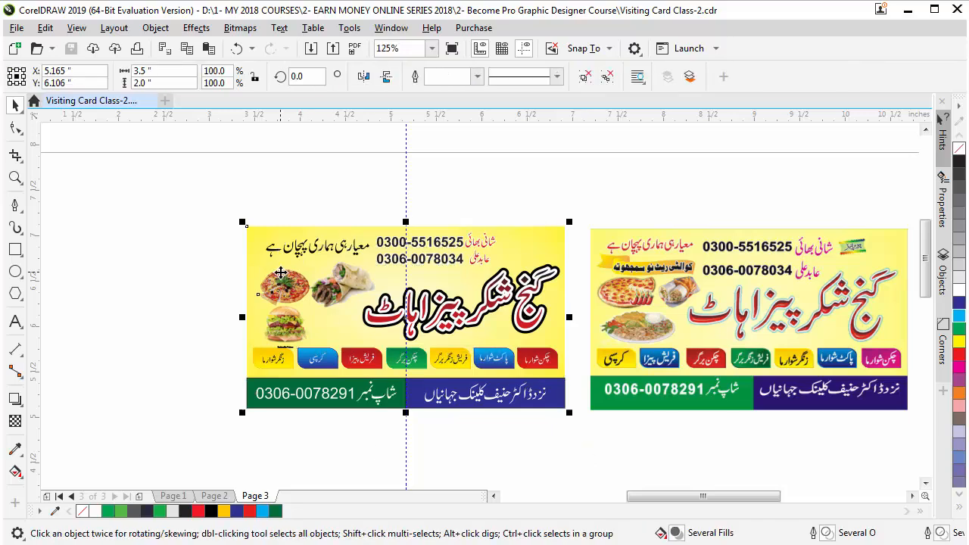
Deselect and reselect the grouped card to confirm it acts as one object
left_click(175, 352)
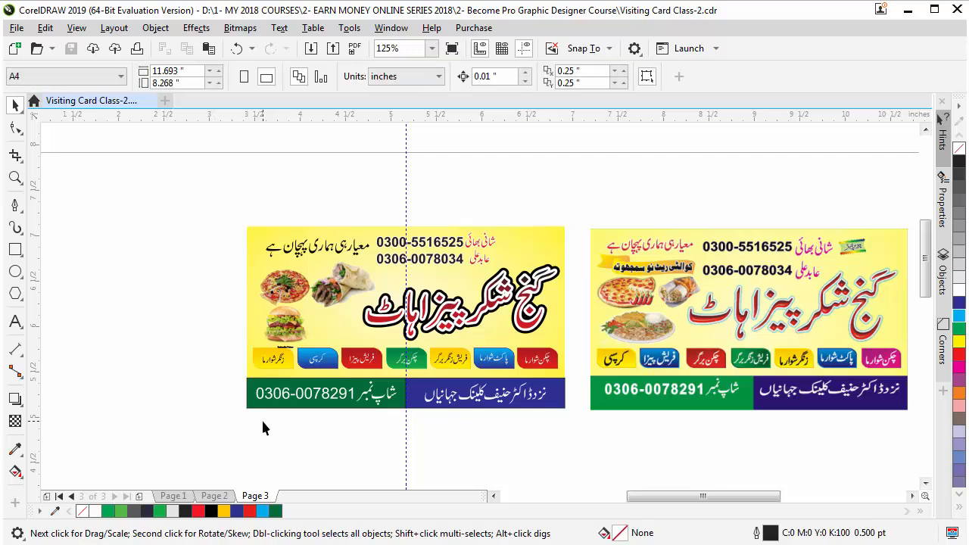
left_click(331, 273)
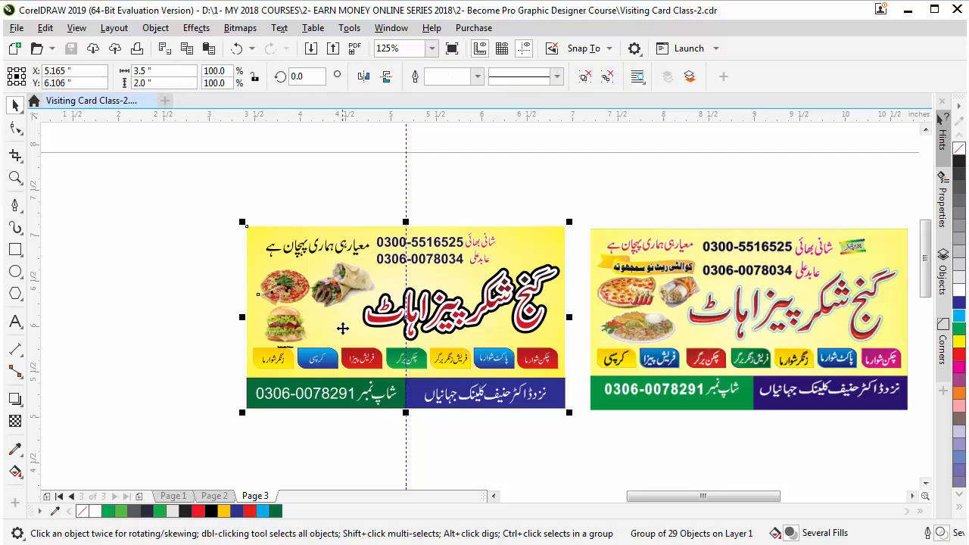
left_click(292, 455)
left_click(305, 385)
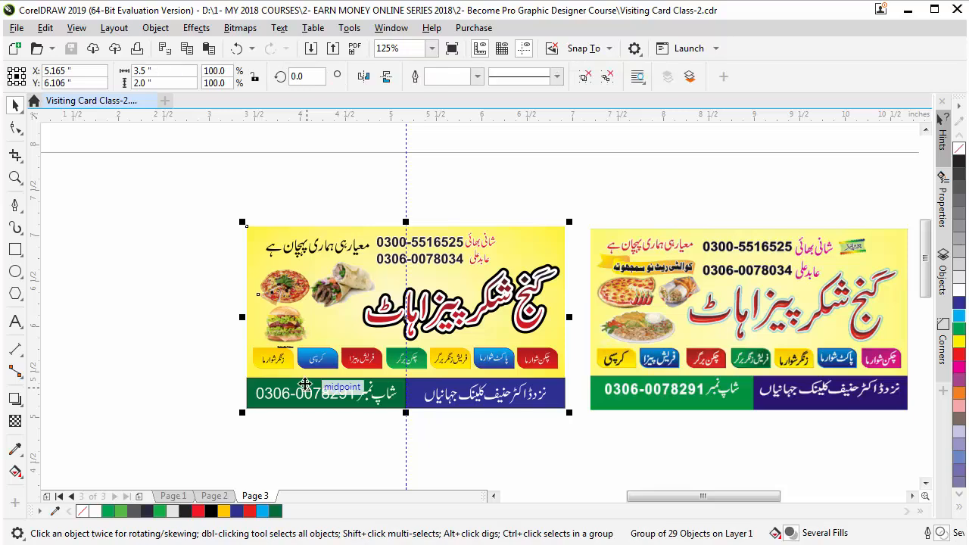